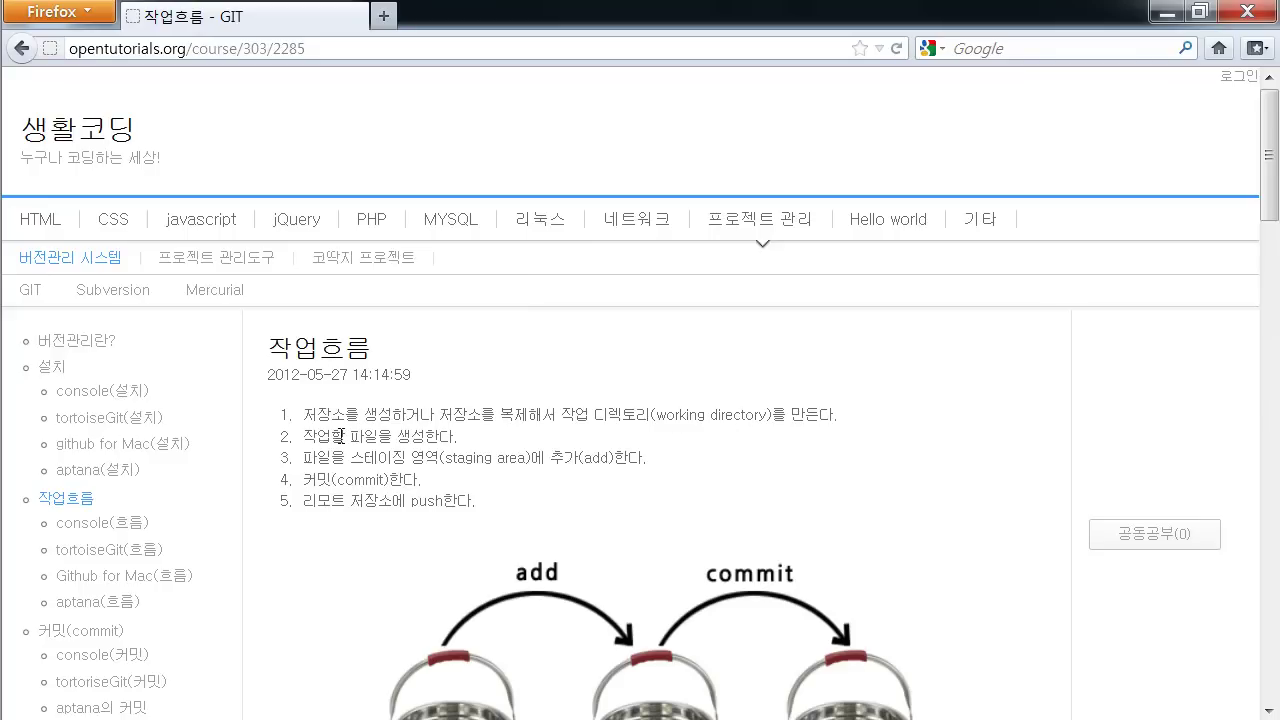
Step: Look over the Git workflow bucket diagram, and show the helloworld folder under dev in Windows Explorer
{"action": "scroll", "coordinate": [341, 436], "scroll_direction": "down", "scroll_amount": 2}
{"action": "scroll", "coordinate": [341, 436], "scroll_direction": "down", "scroll_amount": 2}
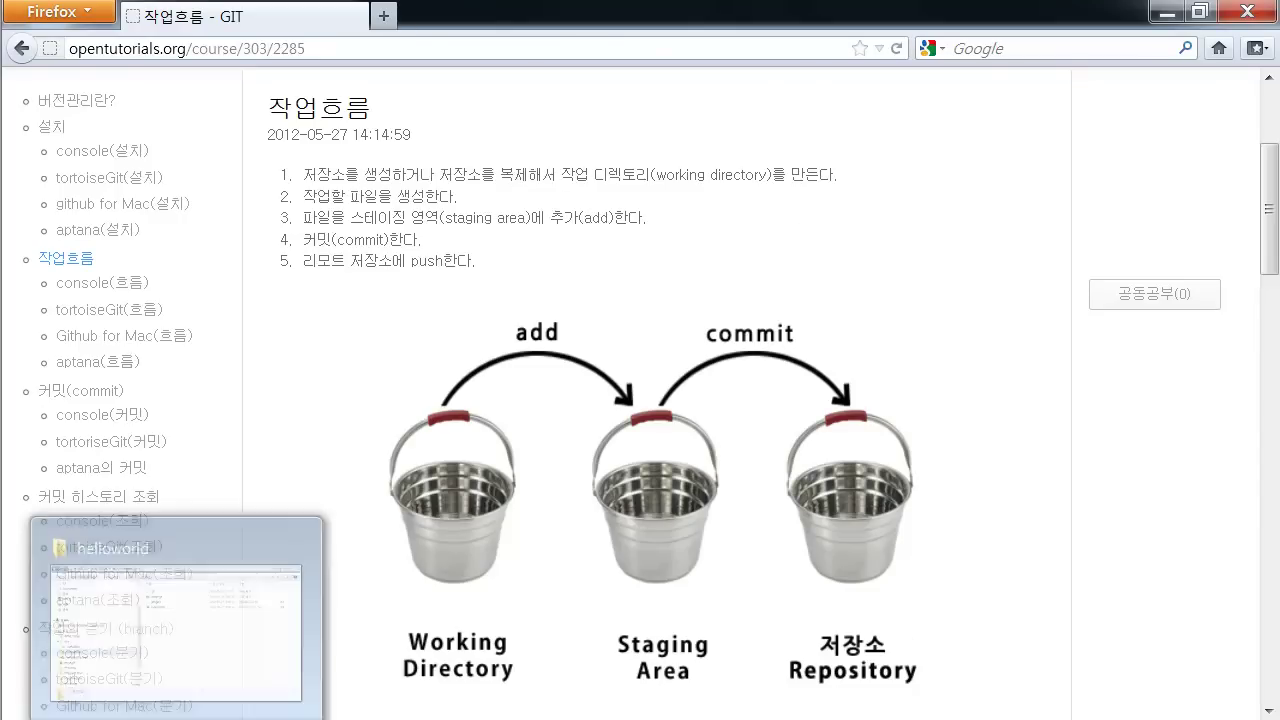
{"action": "left_click", "coordinate": [191, 617]}
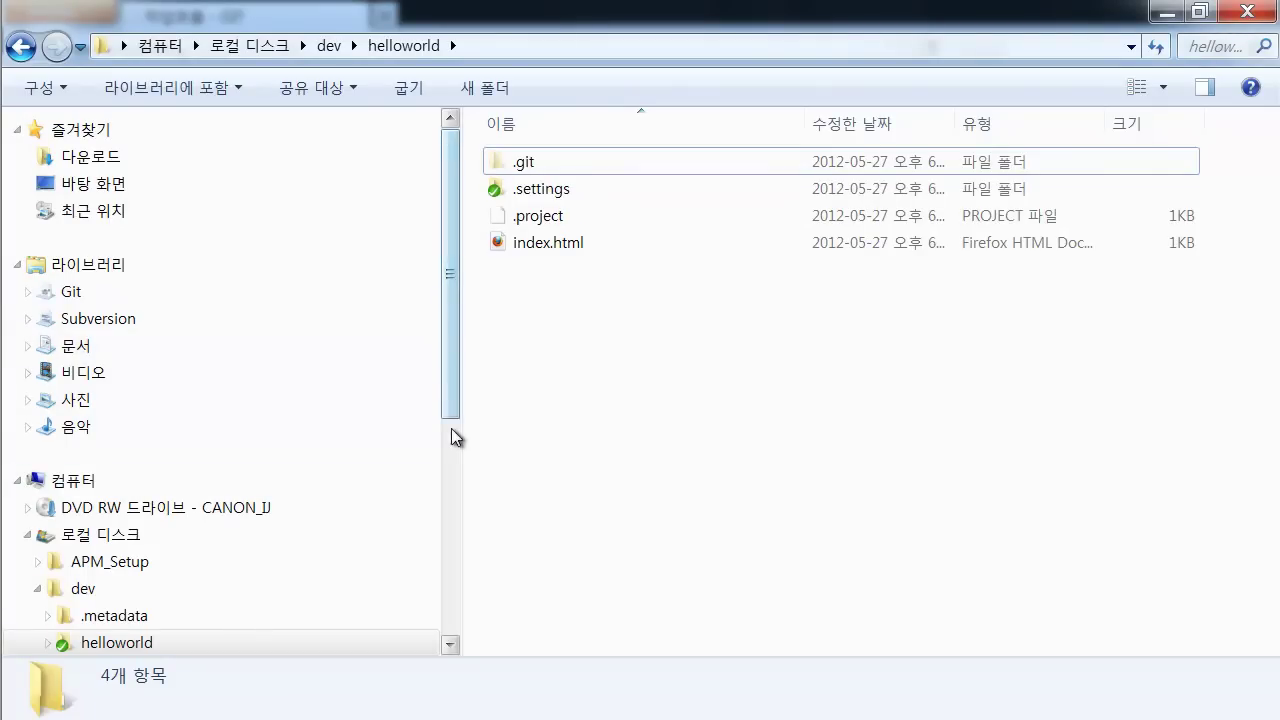
{"action": "scroll", "coordinate": [451, 428], "scroll_direction": "down", "scroll_amount": 2}
{"action": "left_click", "coordinate": [150, 524]}
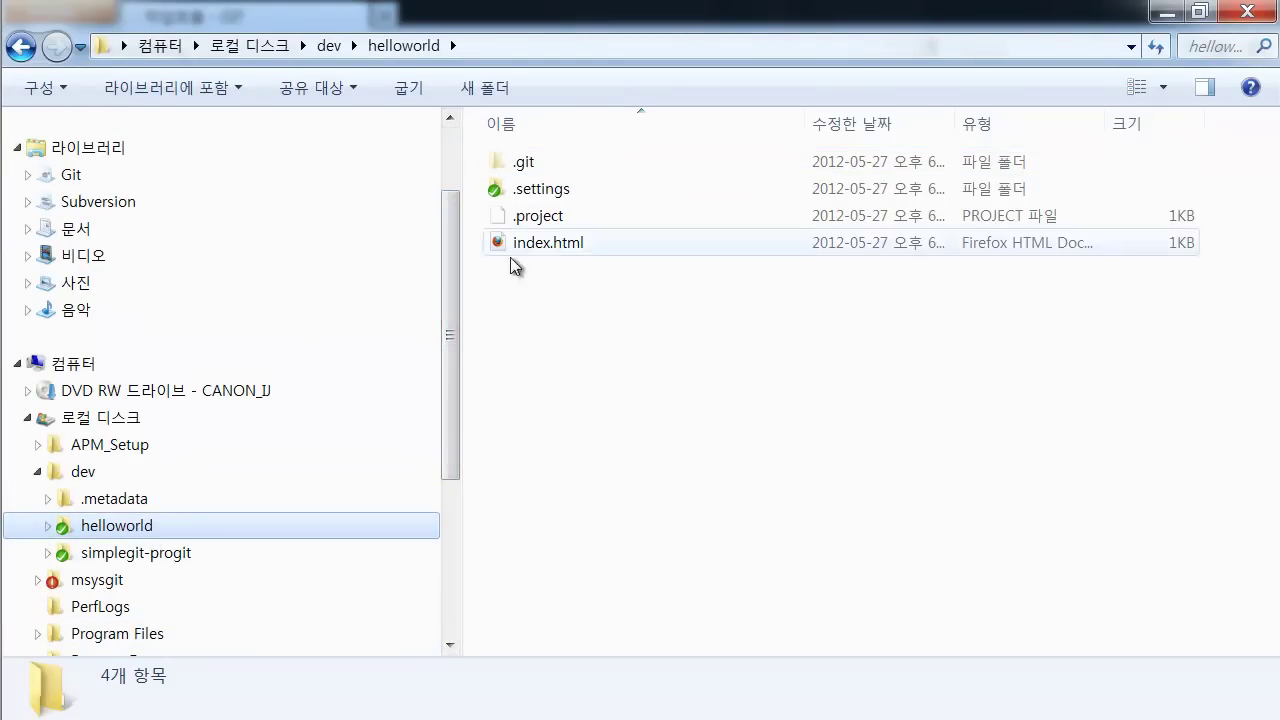
Step: Inspect the contents of helloworld's .git folder and return to the helloworld folder
{"action": "left_click", "coordinate": [520, 161]}
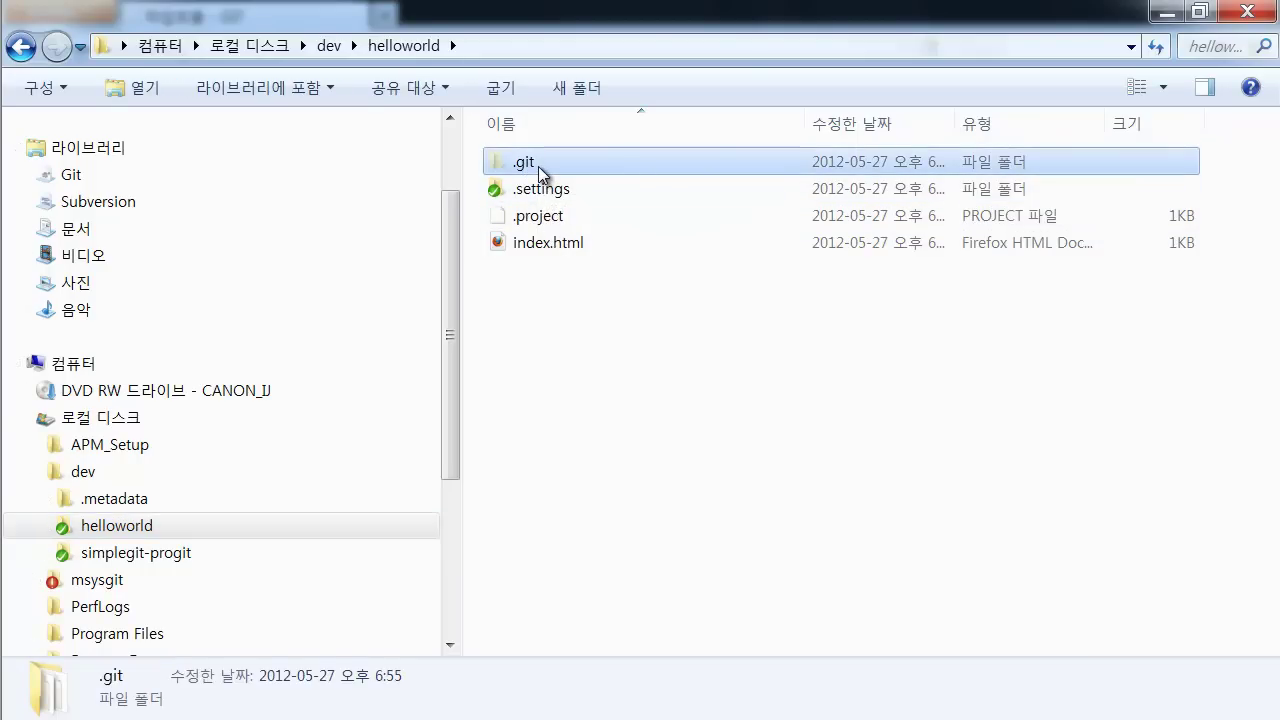
{"action": "double_click", "coordinate": [538, 166]}
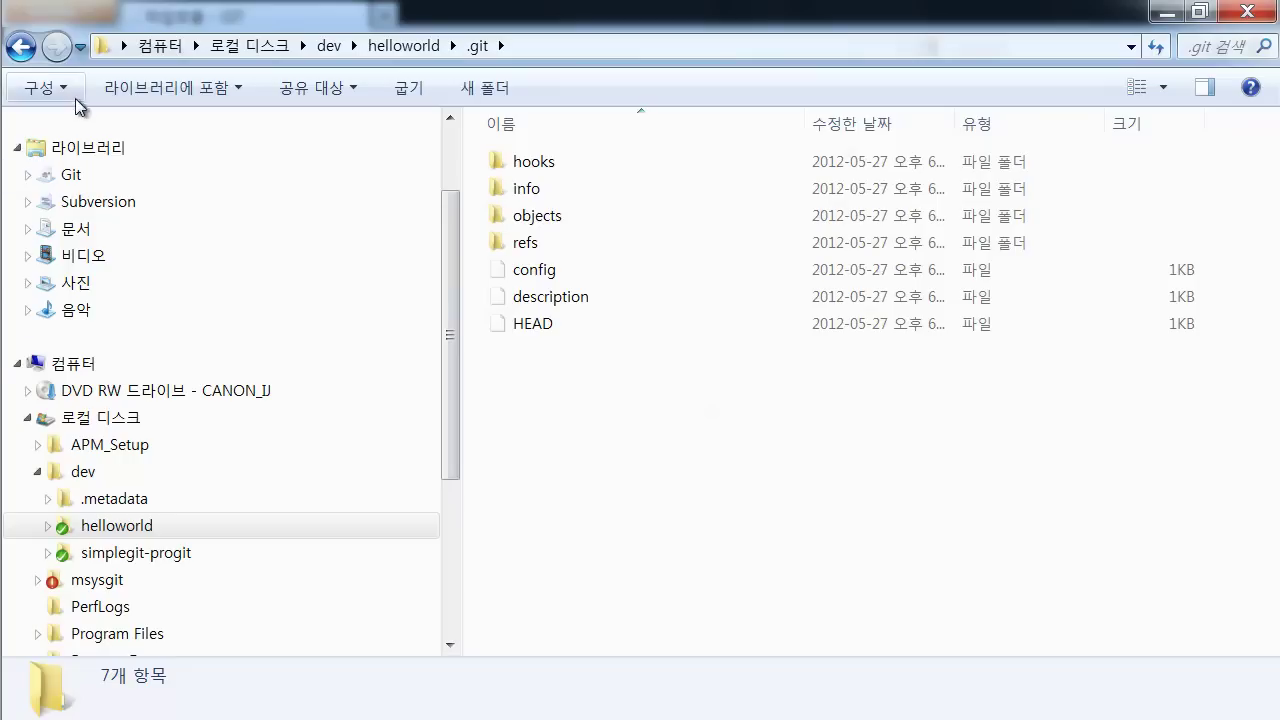
{"action": "left_click", "coordinate": [21, 46]}
{"action": "left_click", "coordinate": [616, 307]}
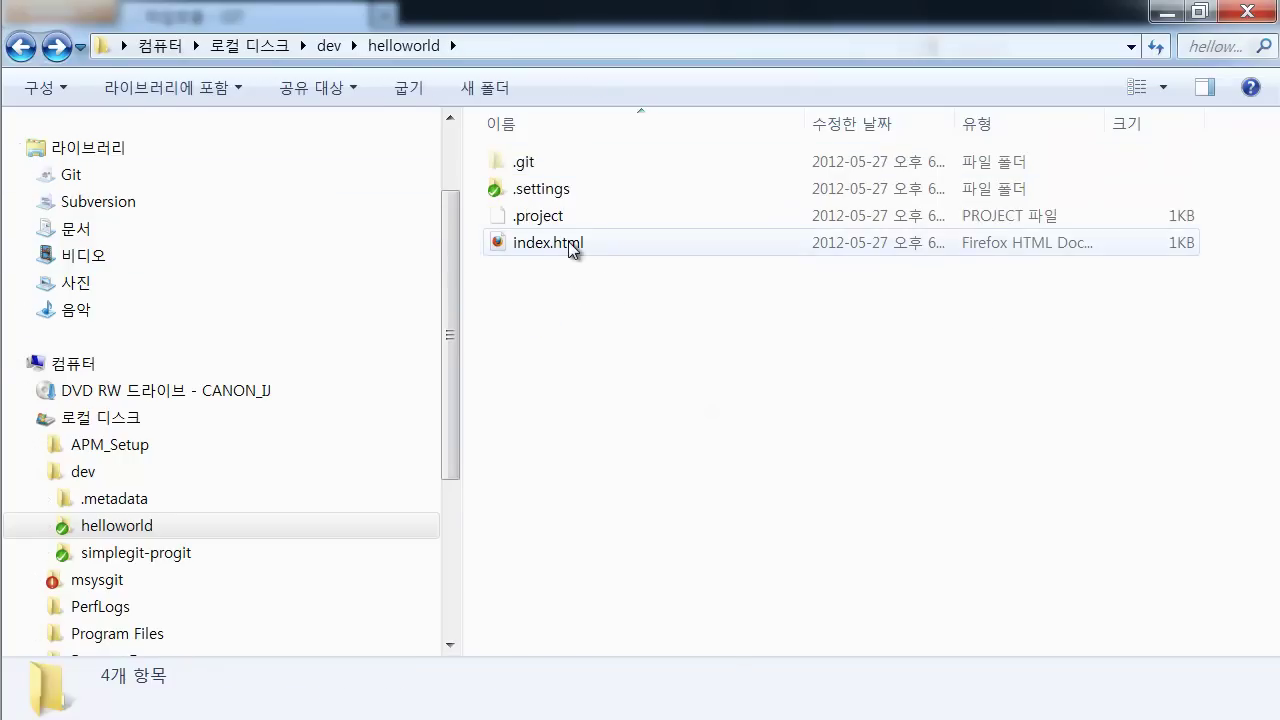
Step: Compare helloworld's working items (.settings, .project and index.html) with the contents of its .git repository folder
{"action": "left_click", "coordinate": [560, 213]}
{"action": "left_click", "coordinate": [558, 190]}
{"action": "left_click_drag", "start_coordinate": [610, 290], "coordinate": [495, 185]}
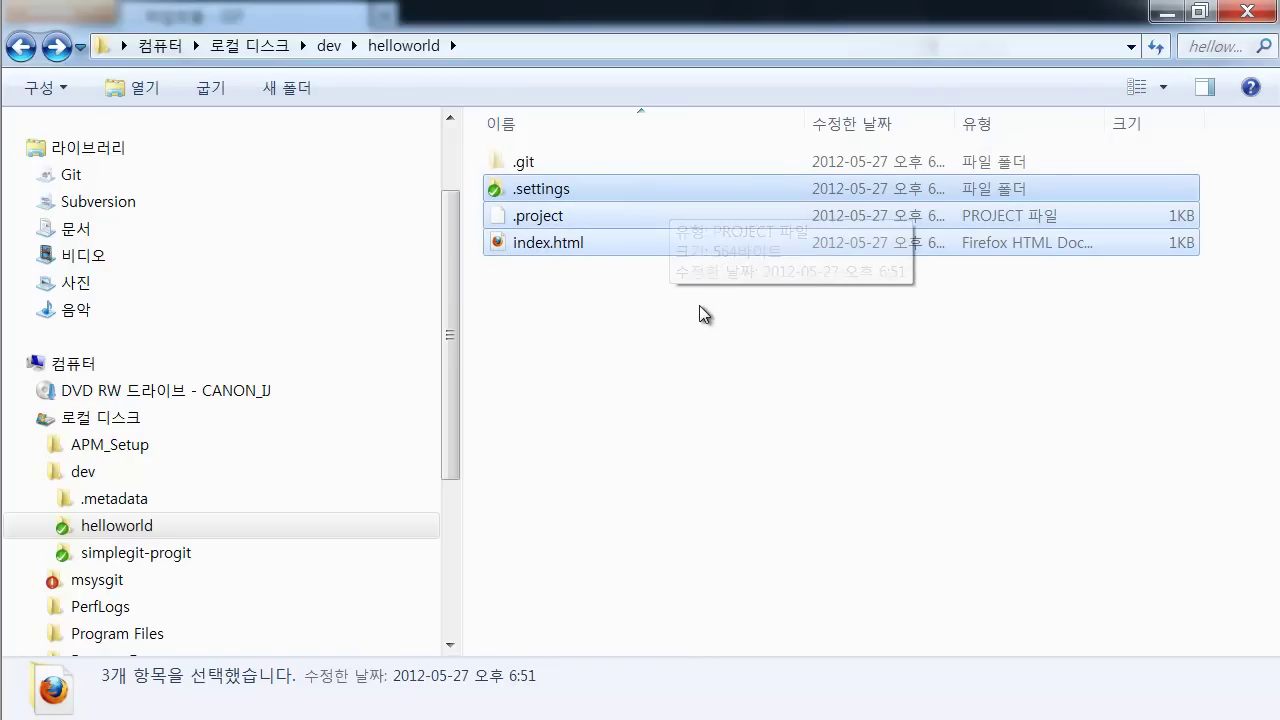
{"action": "double_click", "coordinate": [523, 163]}
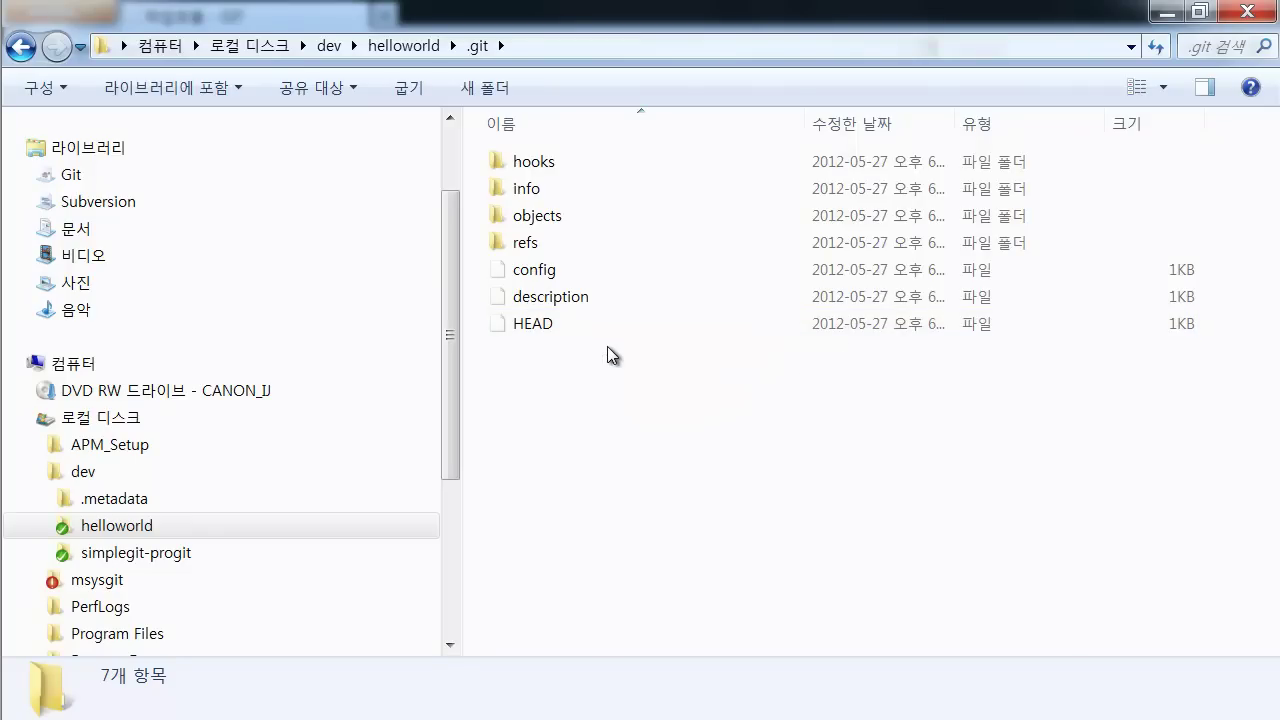
{"action": "left_click", "coordinate": [21, 46]}
{"action": "left_click_drag", "start_coordinate": [610, 330], "coordinate": [471, 188]}
{"action": "left_click", "coordinate": [572, 215]}
{"action": "left_click", "coordinate": [574, 250]}
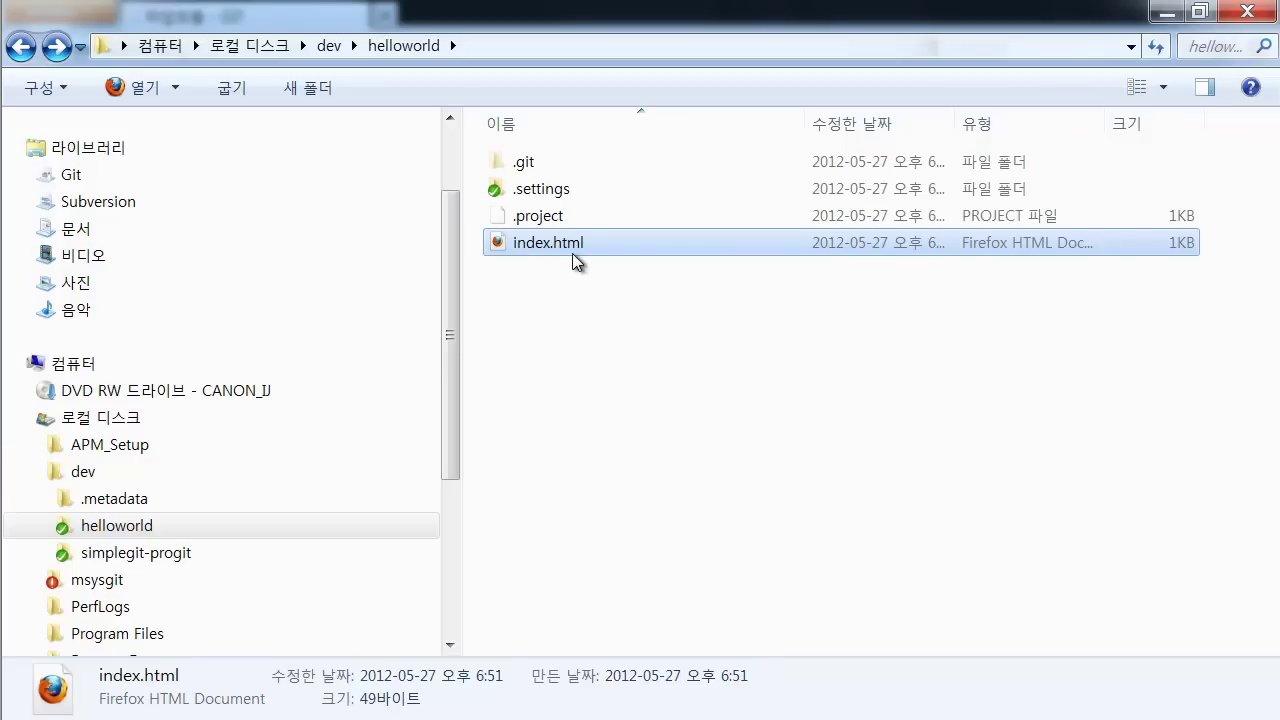
{"action": "left_click_drag", "start_coordinate": [639, 286], "coordinate": [466, 192]}
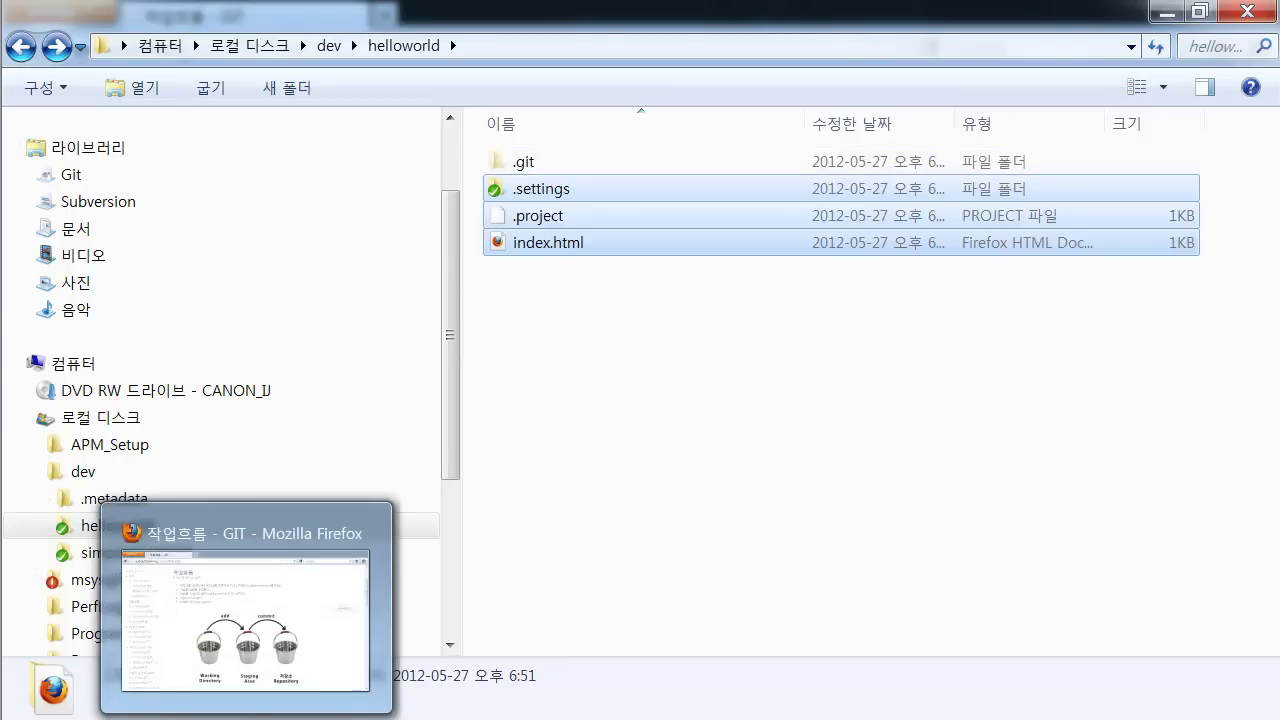
Step: Highlight the first workflow item on the page in Firefox, and return to the helloworld folder in Windows Explorer
{"action": "left_click", "coordinate": [245, 718]}
{"action": "left_click_drag", "start_coordinate": [303, 175], "coordinate": [711, 176]}
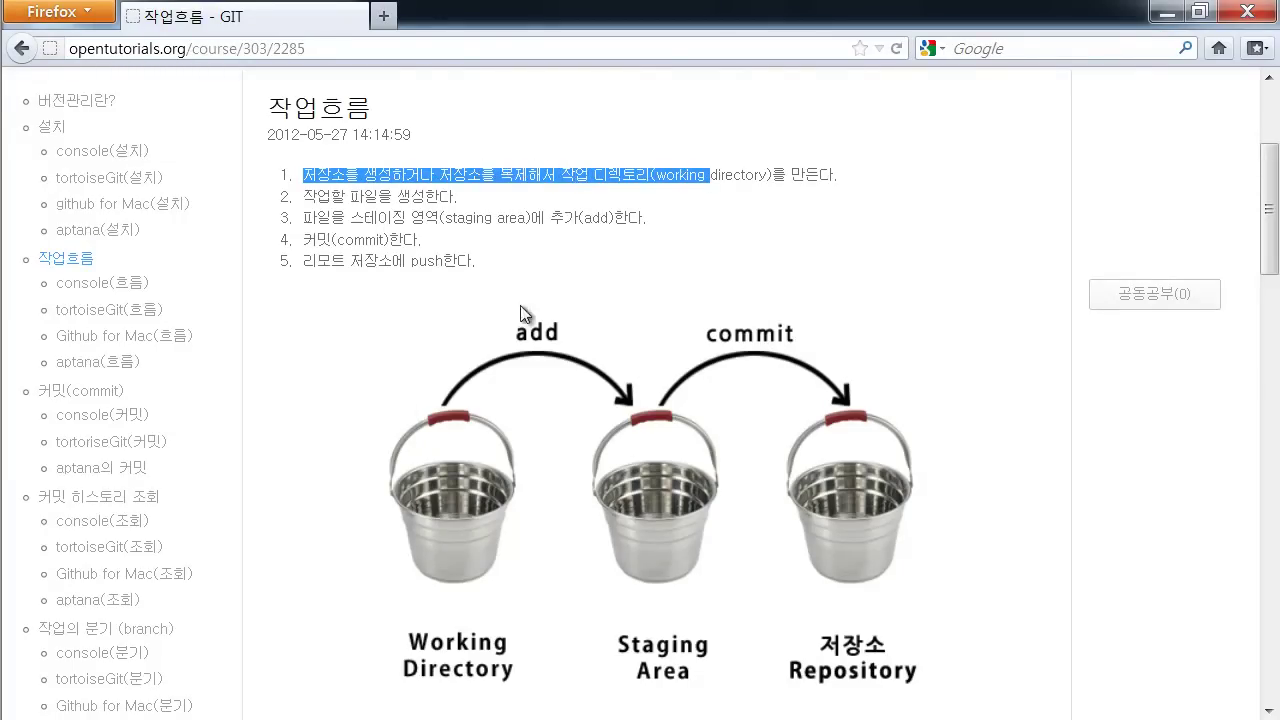
{"action": "left_click", "coordinate": [146, 615]}
{"action": "left_click", "coordinate": [549, 420]}
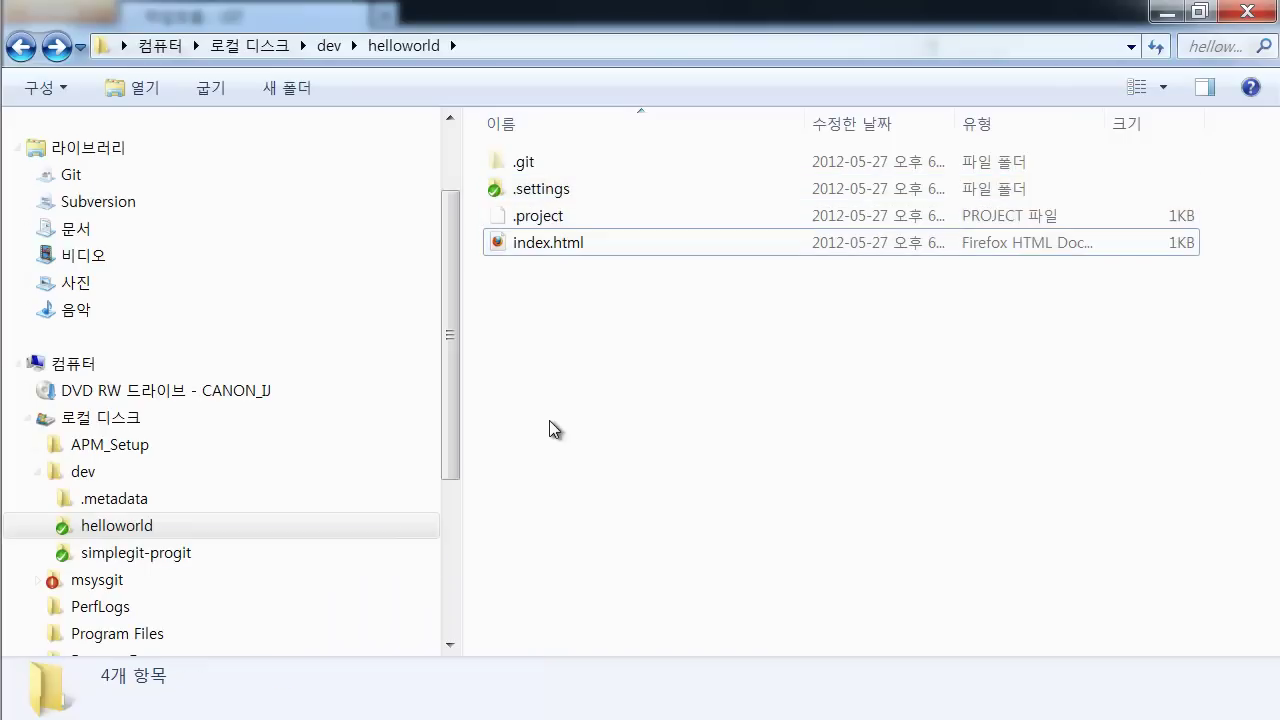
Step: Create a new folder named codingeverybody inside the dev folder
{"action": "left_click", "coordinate": [109, 522]}
{"action": "left_click", "coordinate": [95, 472]}
{"action": "right_click", "coordinate": [646, 418]}
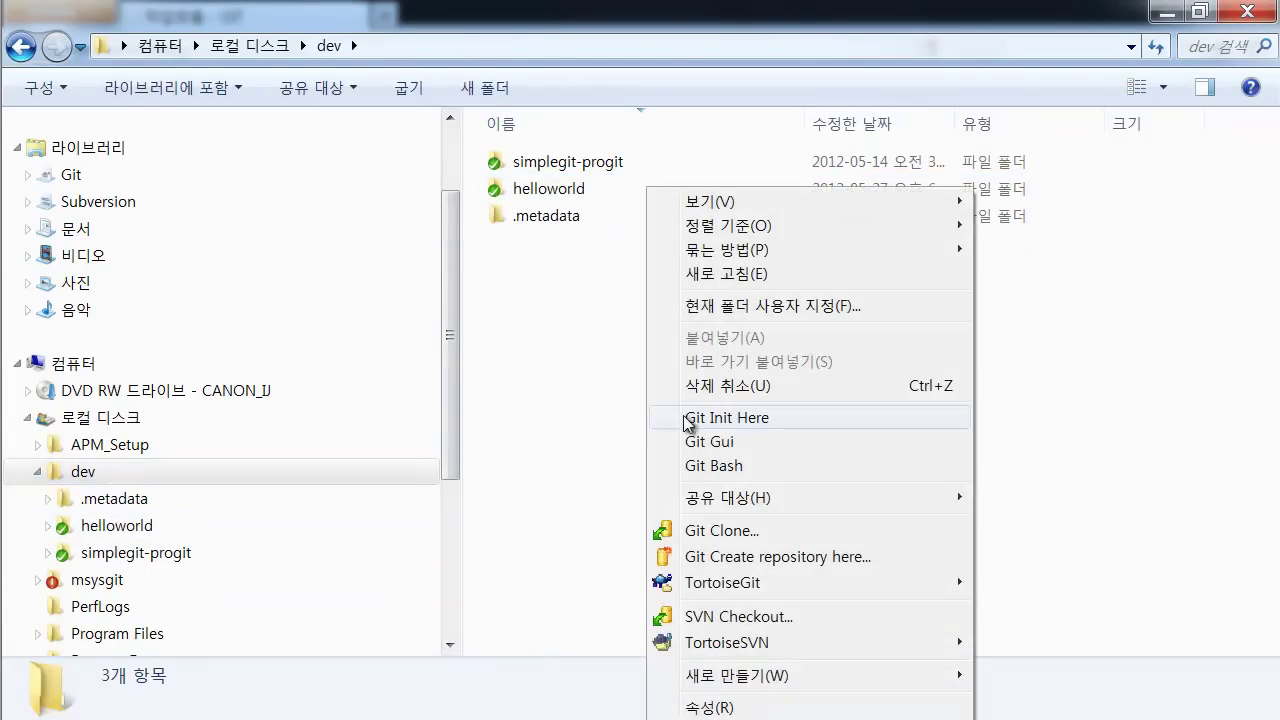
{"action": "mouse_move", "coordinate": [810, 678]}
{"action": "left_click", "coordinate": [1041, 455]}
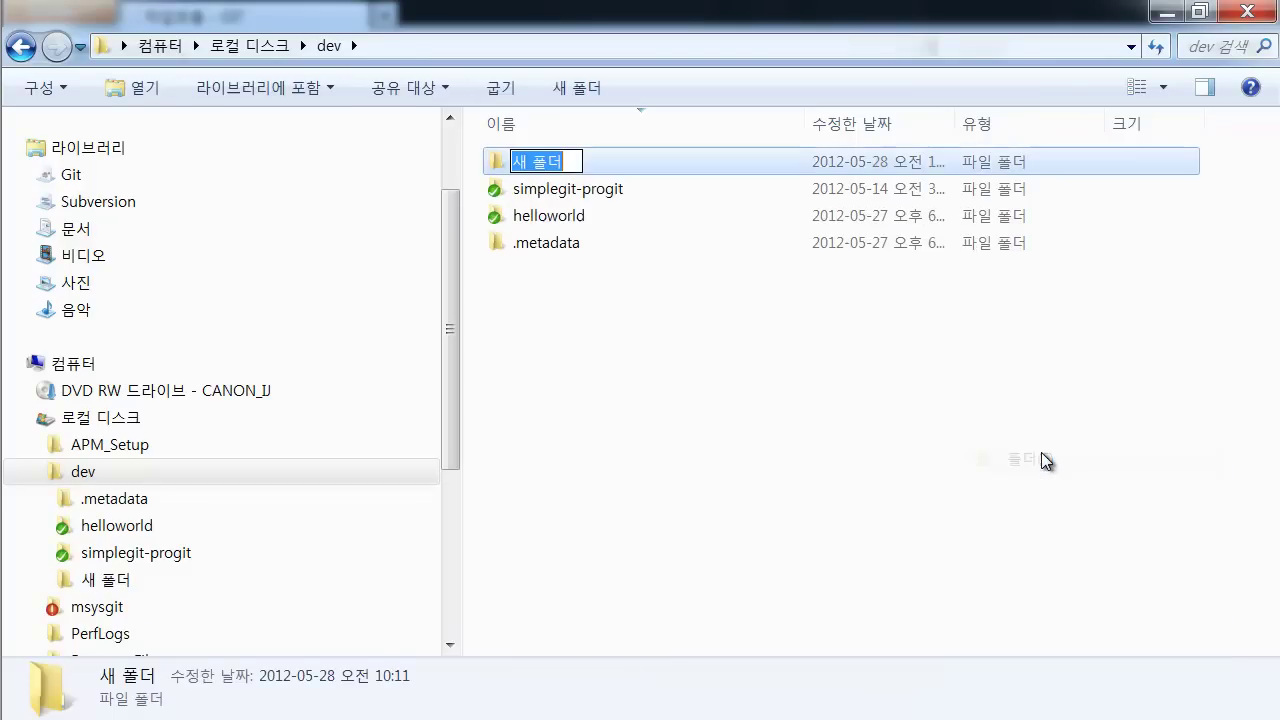
{"action": "type", "text": "codingeve"}
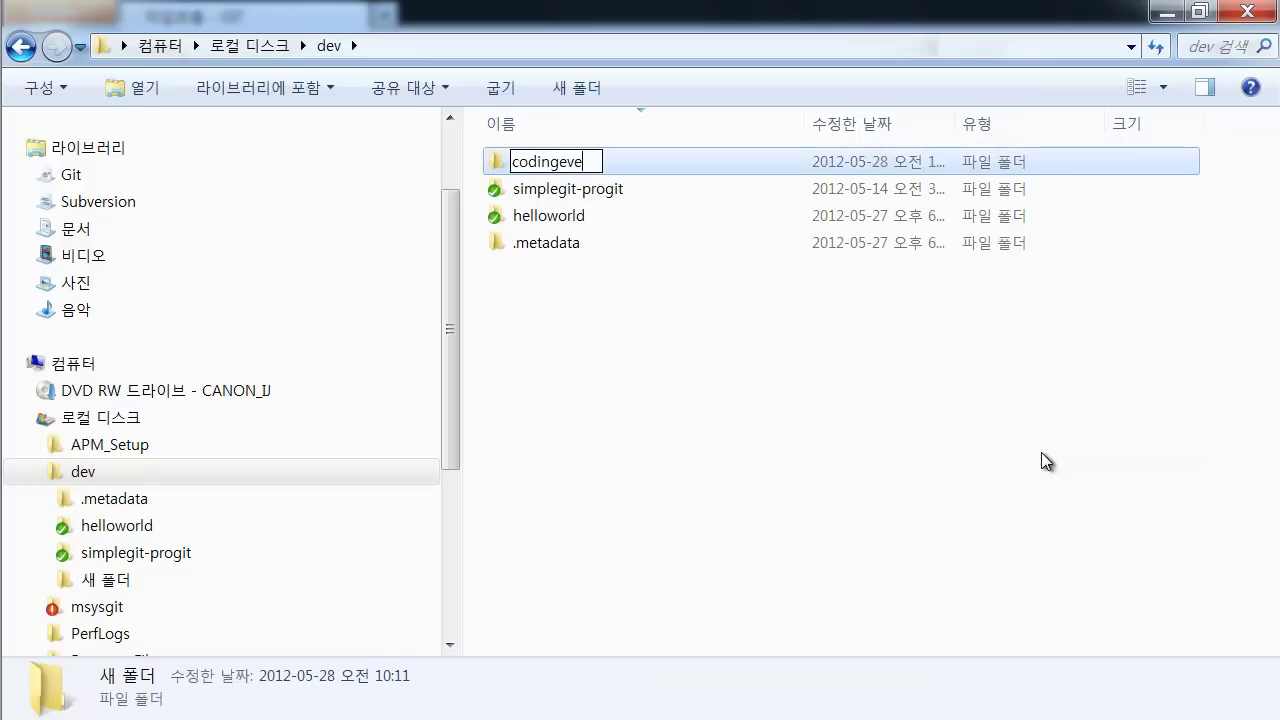
{"action": "type", "text": "rybody"}
{"action": "key", "text": "Return"}
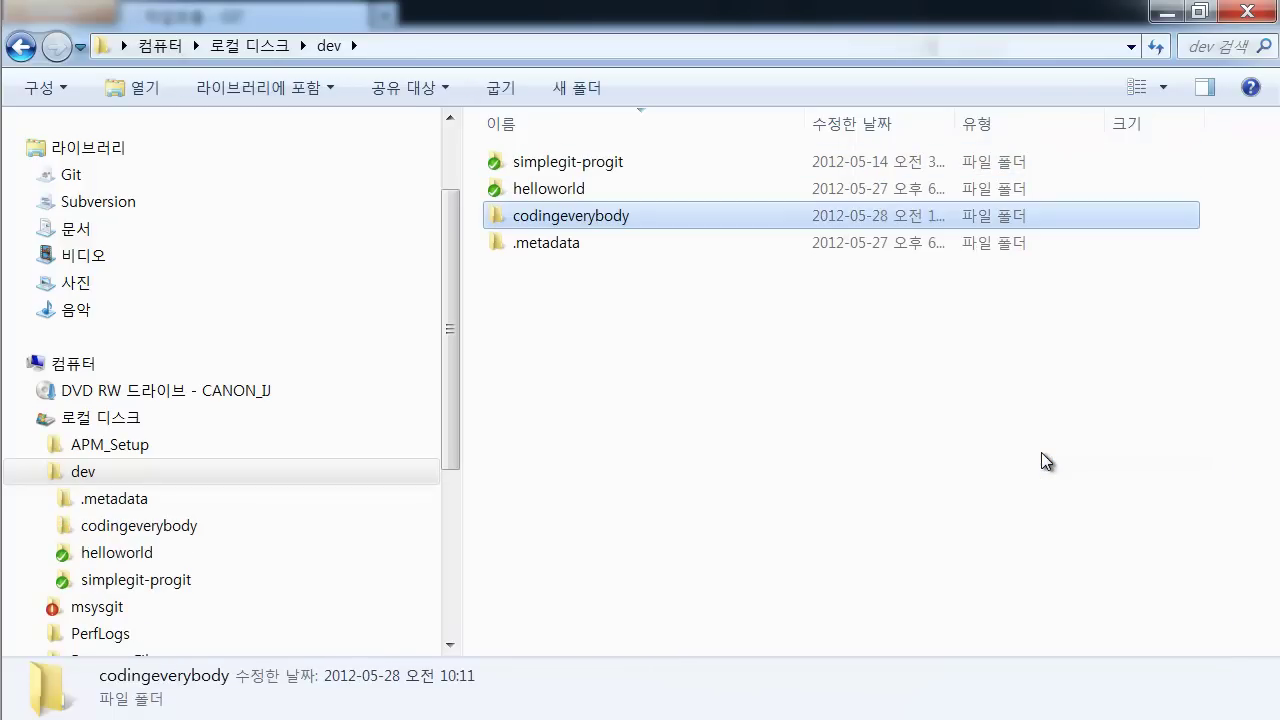
Step: Open the codingeverybody folder
{"action": "left_click", "coordinate": [692, 449]}
{"action": "left_click", "coordinate": [615, 215]}
{"action": "double_click", "coordinate": [615, 215]}
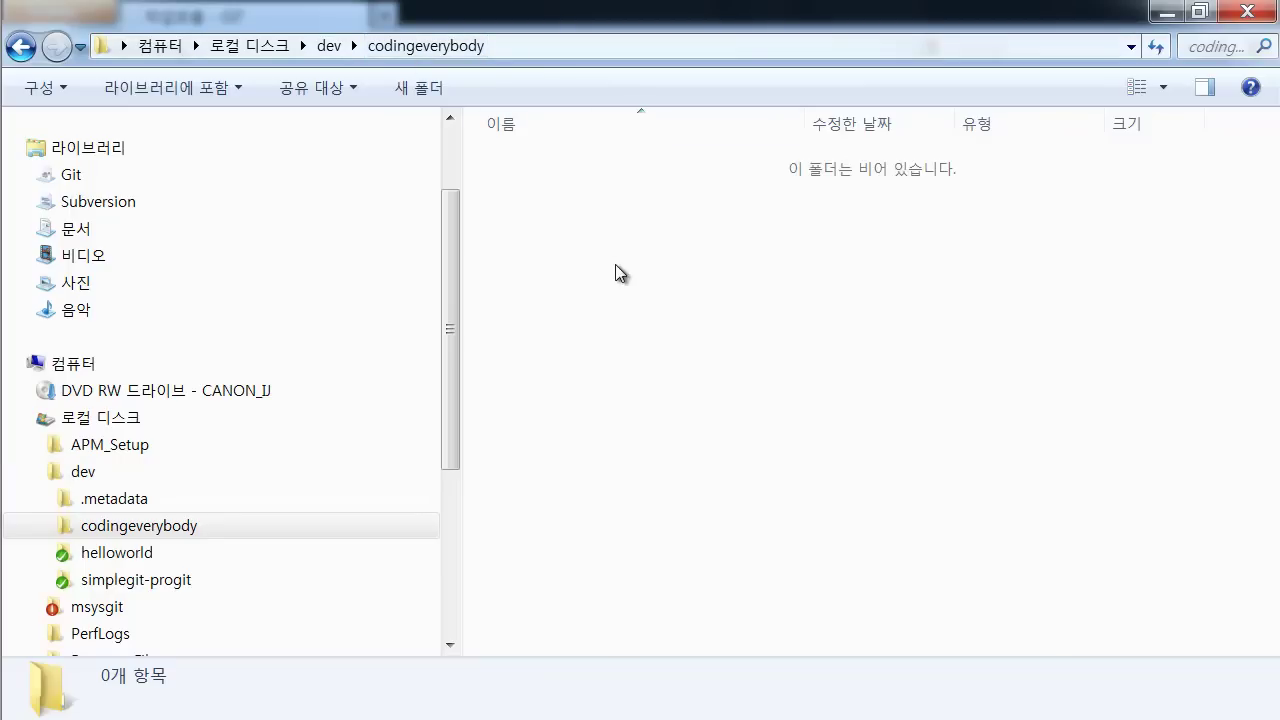
Step: Review the first workflow item about creating or cloning a repository in Firefox, comparing it with the codingeverybody folder
{"action": "left_click", "coordinate": [300, 712]}
{"action": "left_click", "coordinate": [381, 173]}
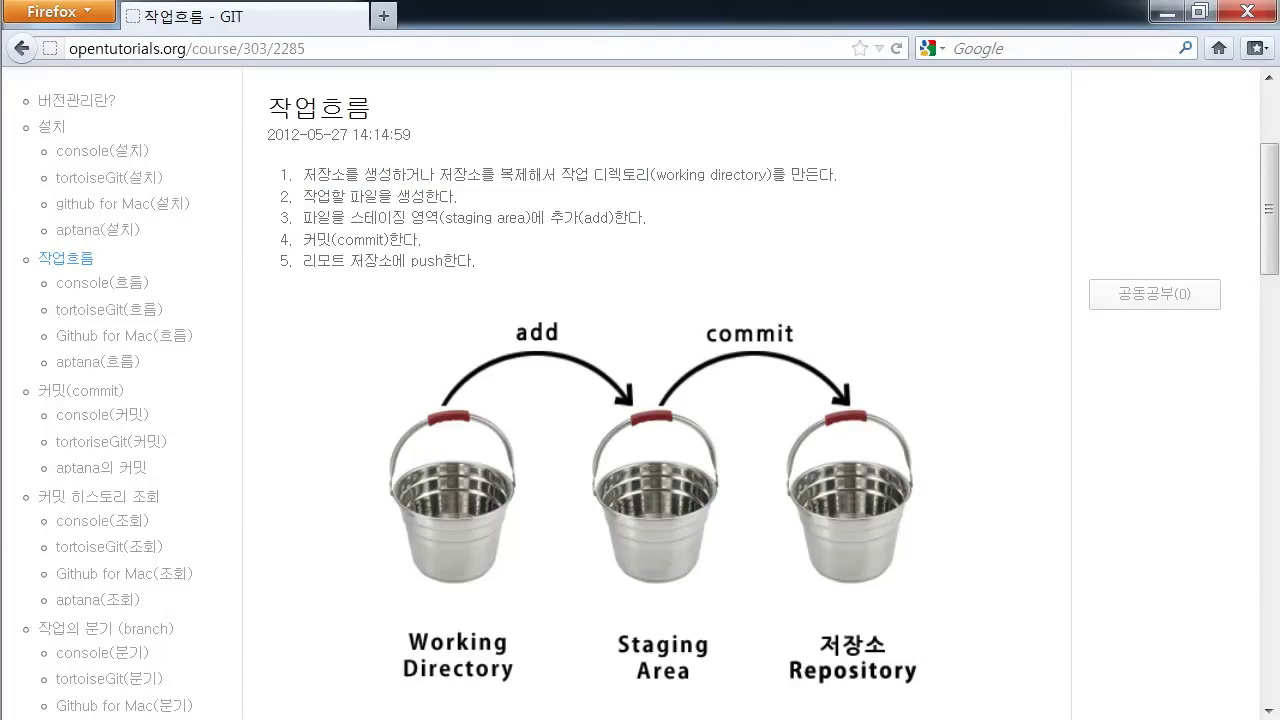
{"action": "key", "text": "alt+Tab"}
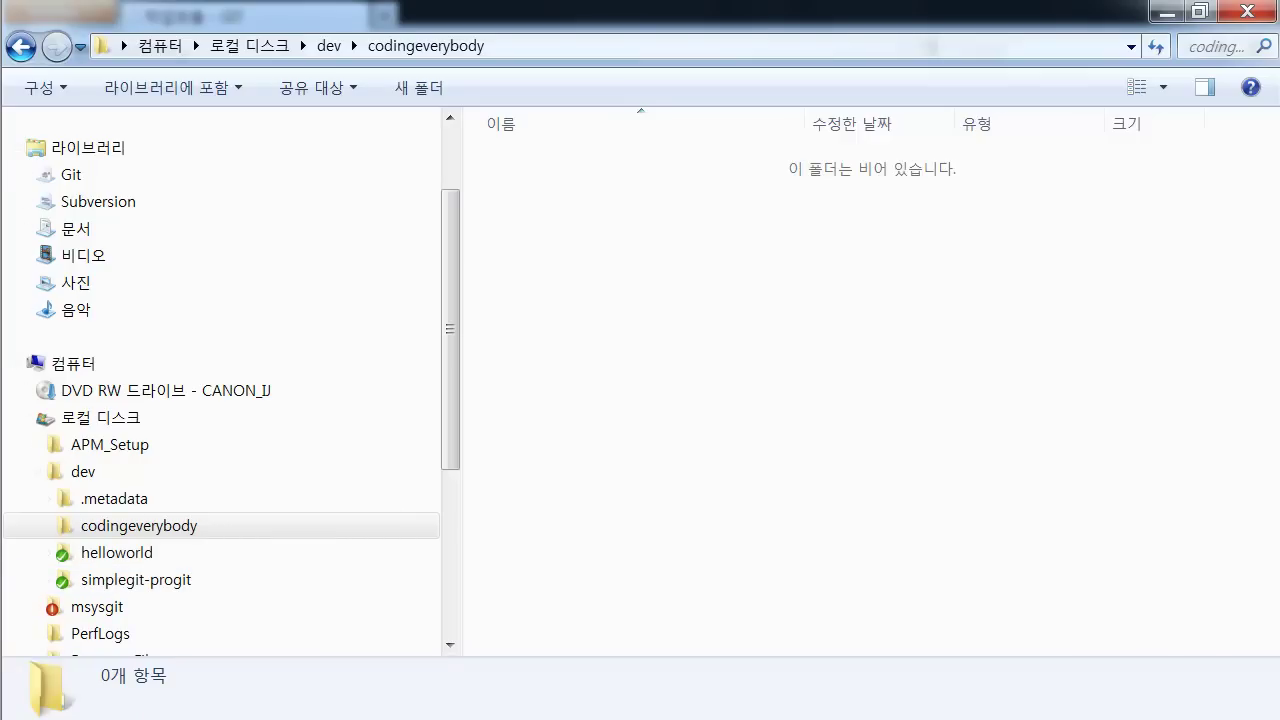
{"action": "key", "text": "alt+Tab"}
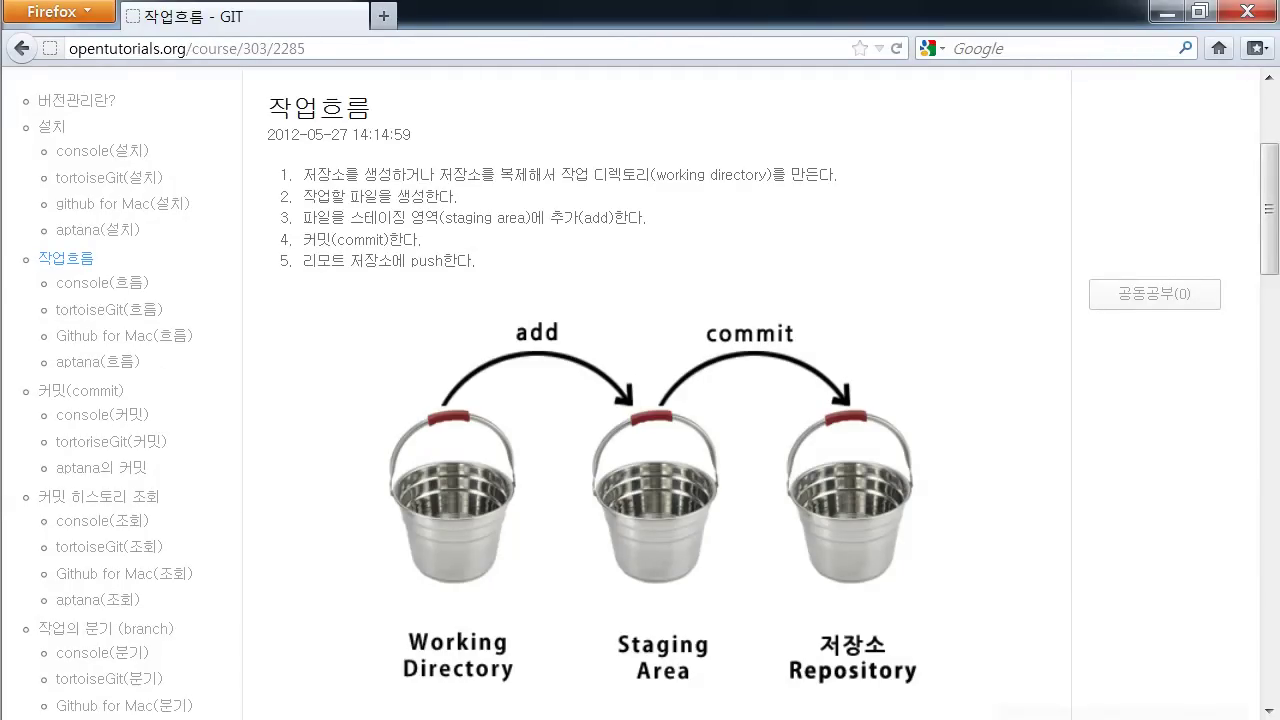
Step: Switch to Windows Explorer and create a non-bare Git repository in the codingeverybody folder with TortoiseGit
{"action": "mouse_move", "coordinate": [176, 719]}
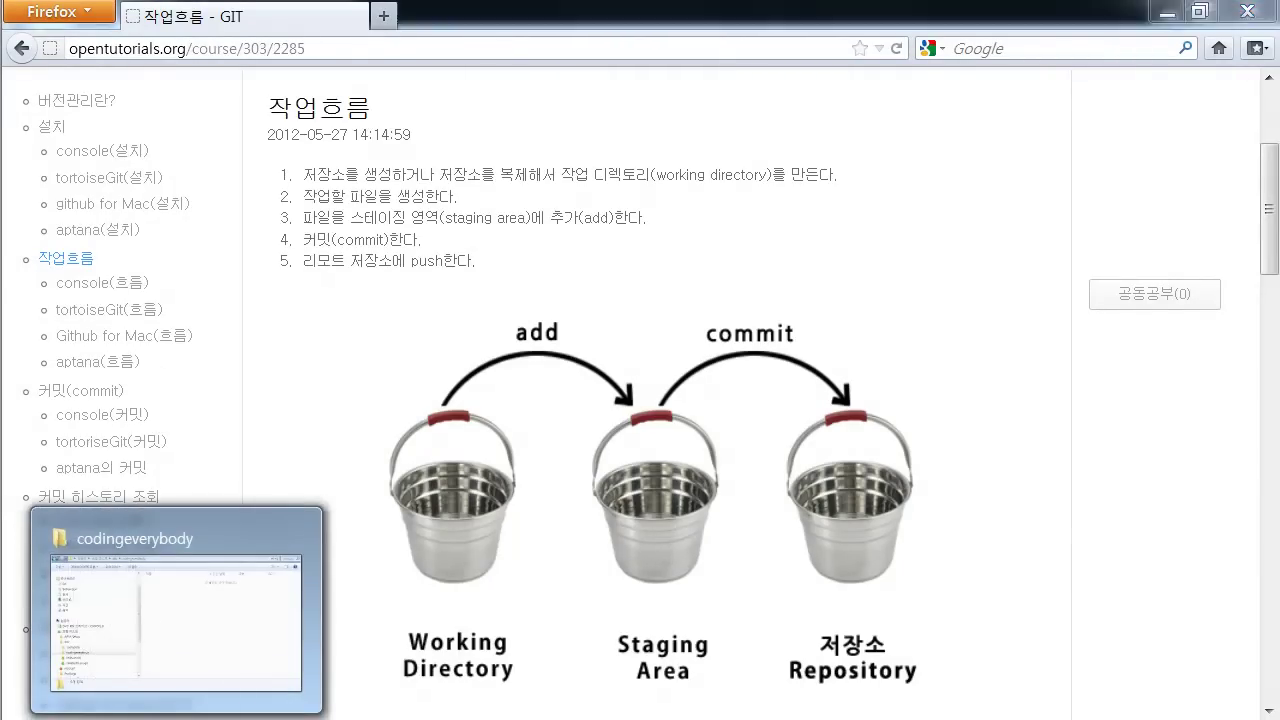
{"action": "left_click", "coordinate": [176, 620]}
{"action": "right_click", "coordinate": [559, 311]}
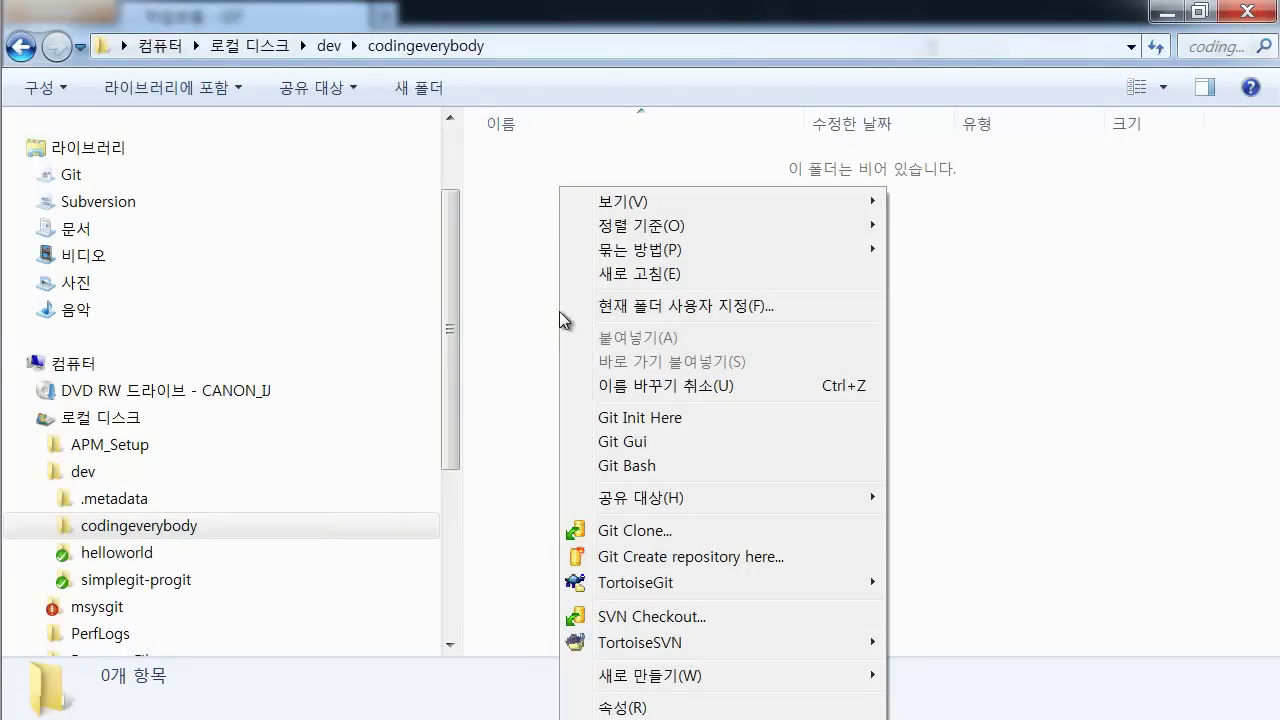
{"action": "left_click", "coordinate": [720, 557]}
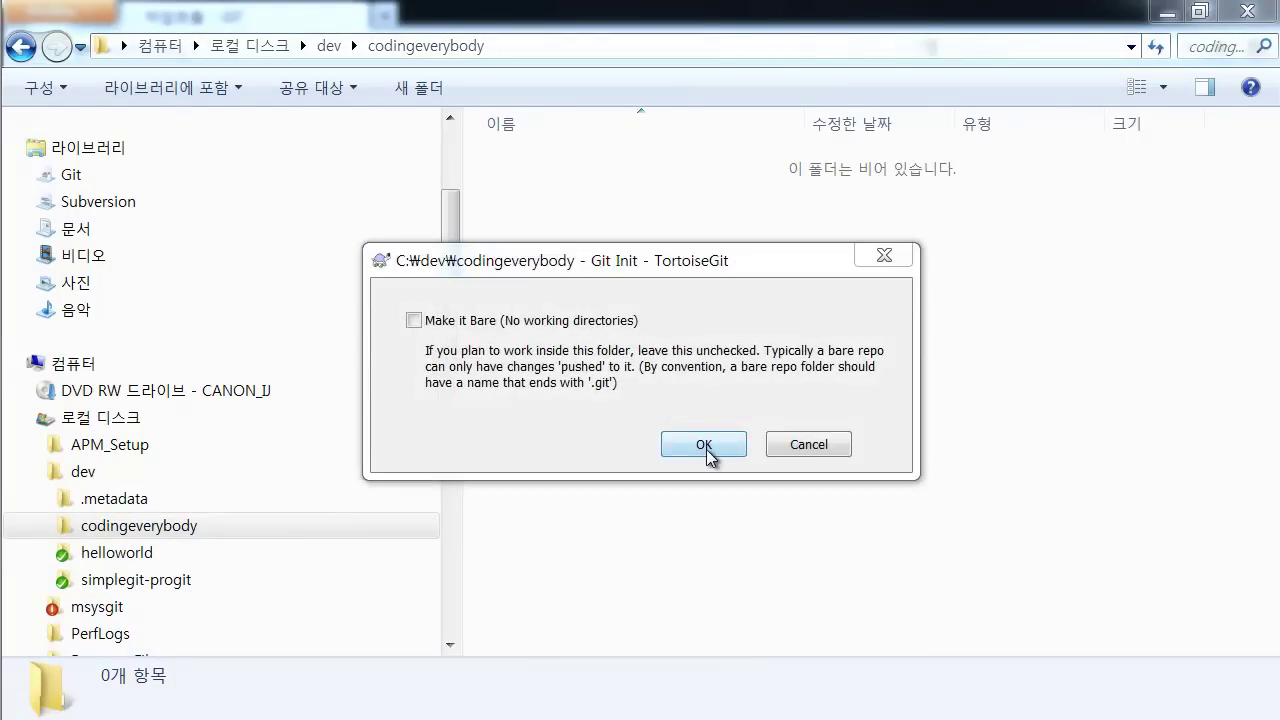
{"action": "left_click", "coordinate": [706, 452]}
{"action": "left_click", "coordinate": [643, 397]}
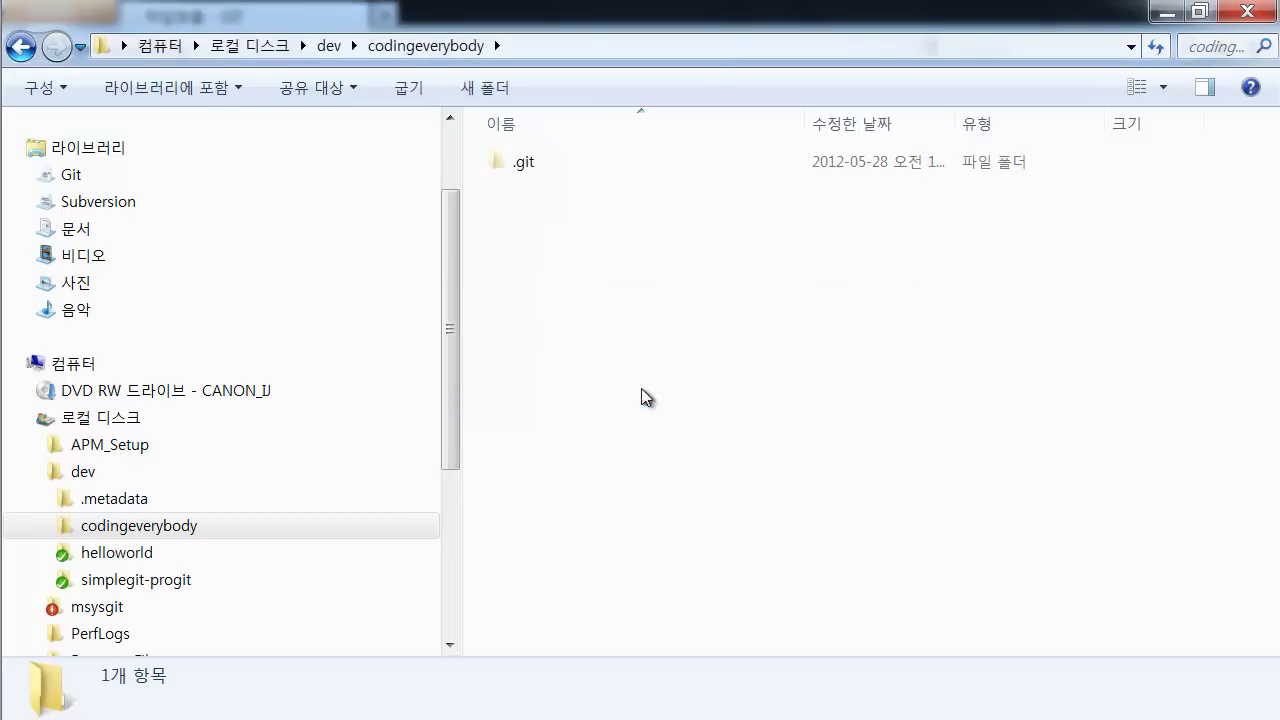
Step: Inspect the contents of codingeverybody's .git folder and return to the codingeverybody folder
{"action": "double_click", "coordinate": [536, 165]}
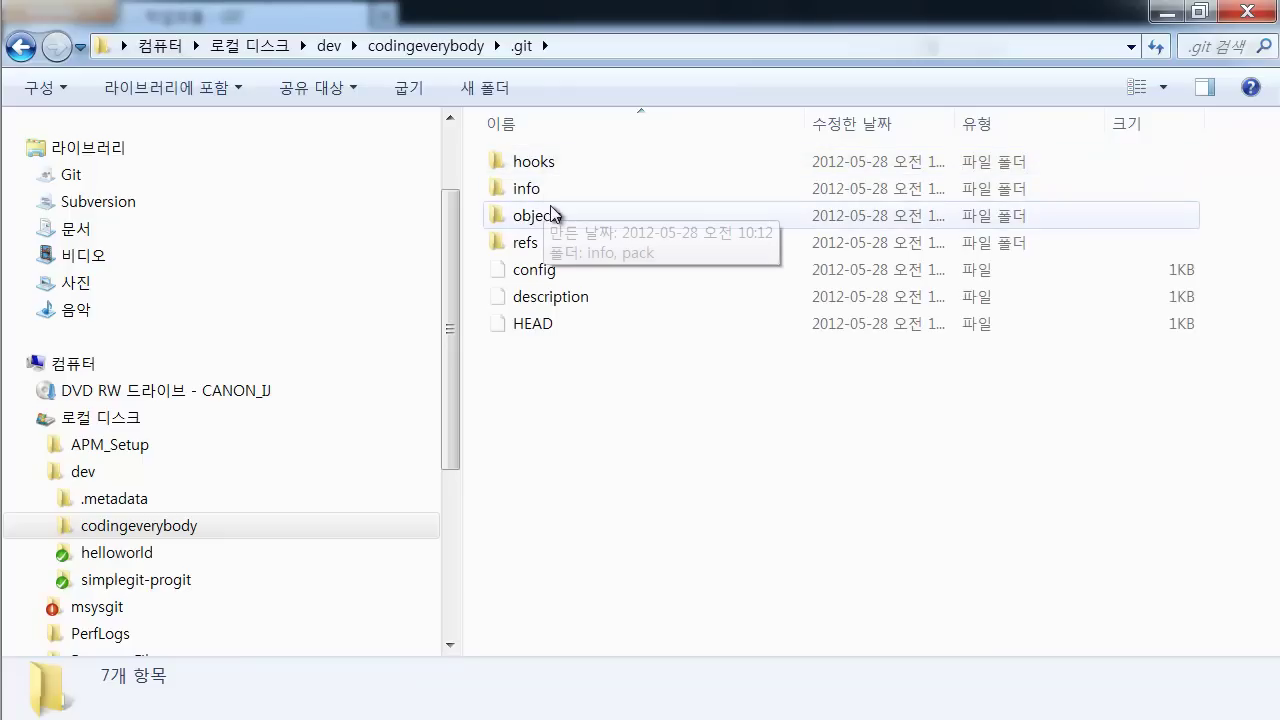
{"action": "key", "text": "BackSpace"}
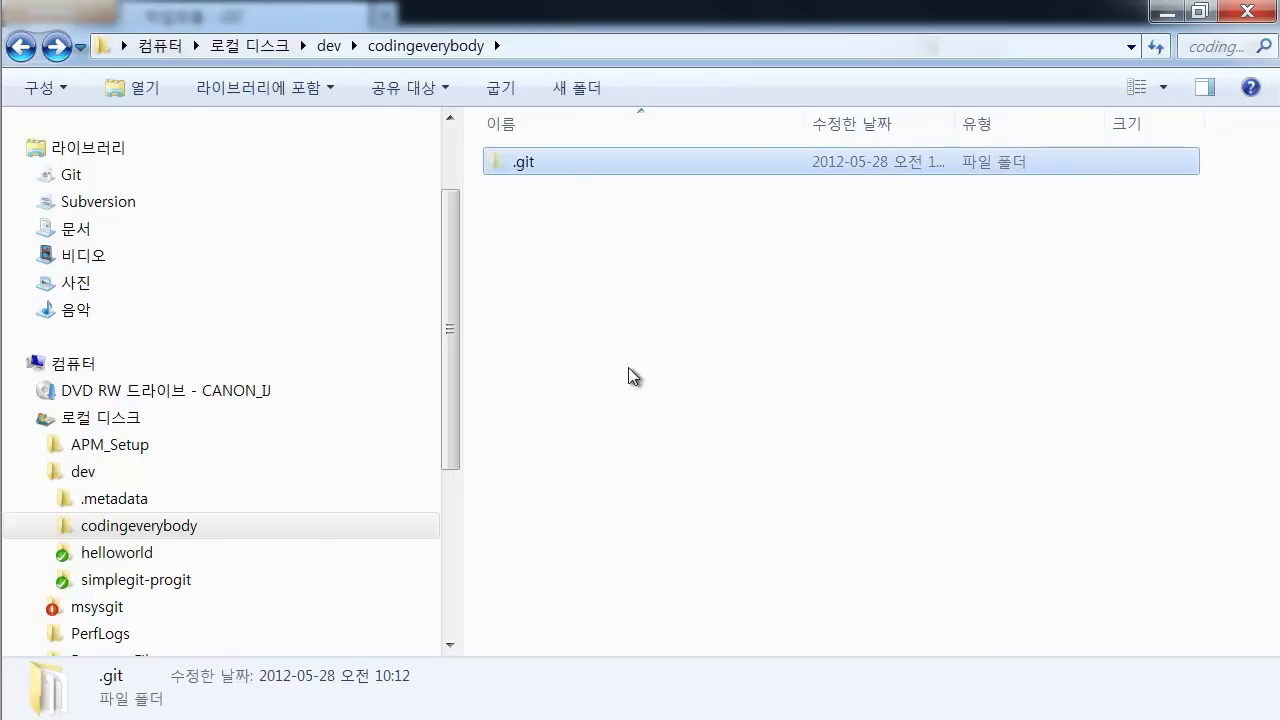
{"action": "left_click", "coordinate": [609, 225]}
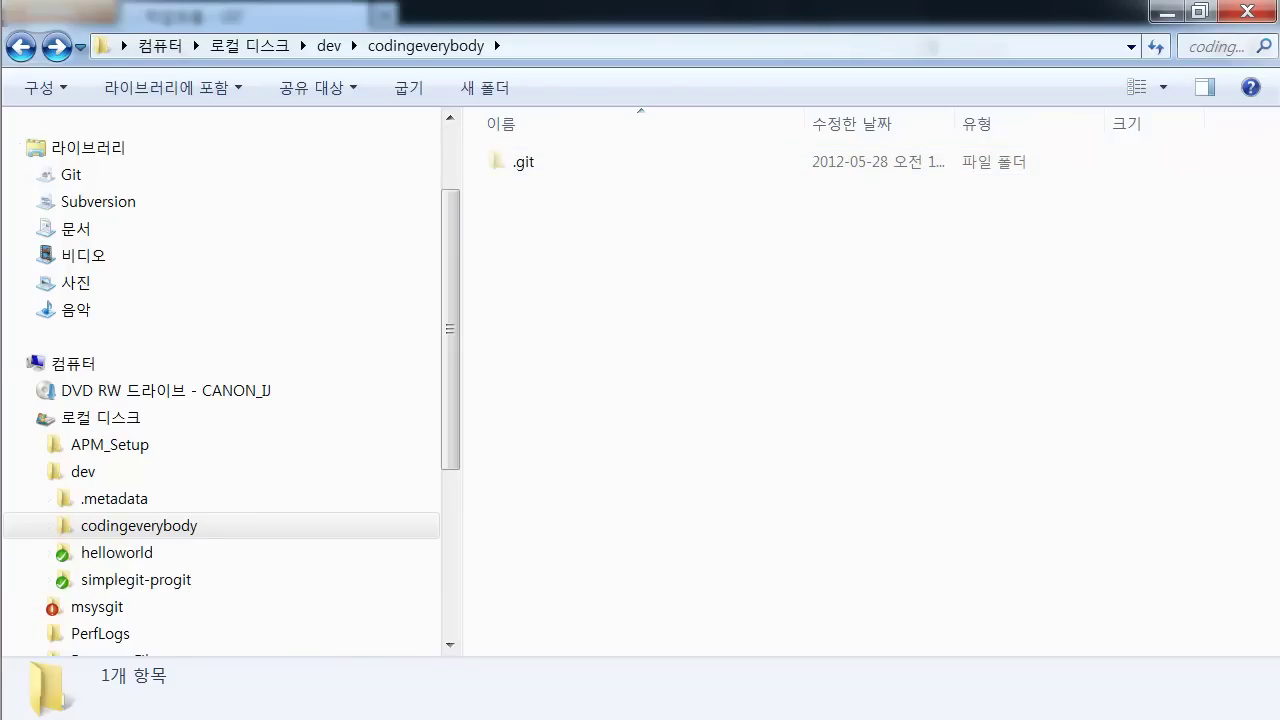
Step: Highlight the second workflow item about creating the working file in Firefox, and return to the codingeverybody folder
{"action": "key", "text": "alt+Tab"}
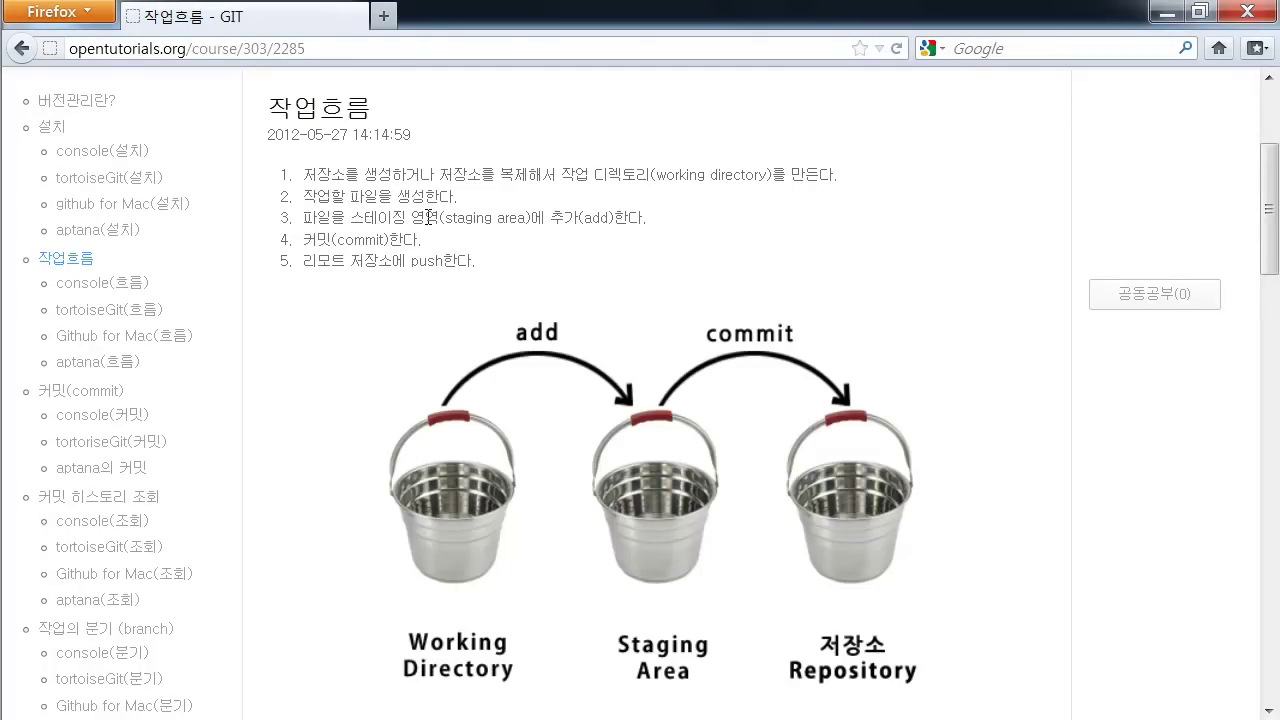
{"action": "left_click_drag", "start_coordinate": [316, 198], "coordinate": [460, 198]}
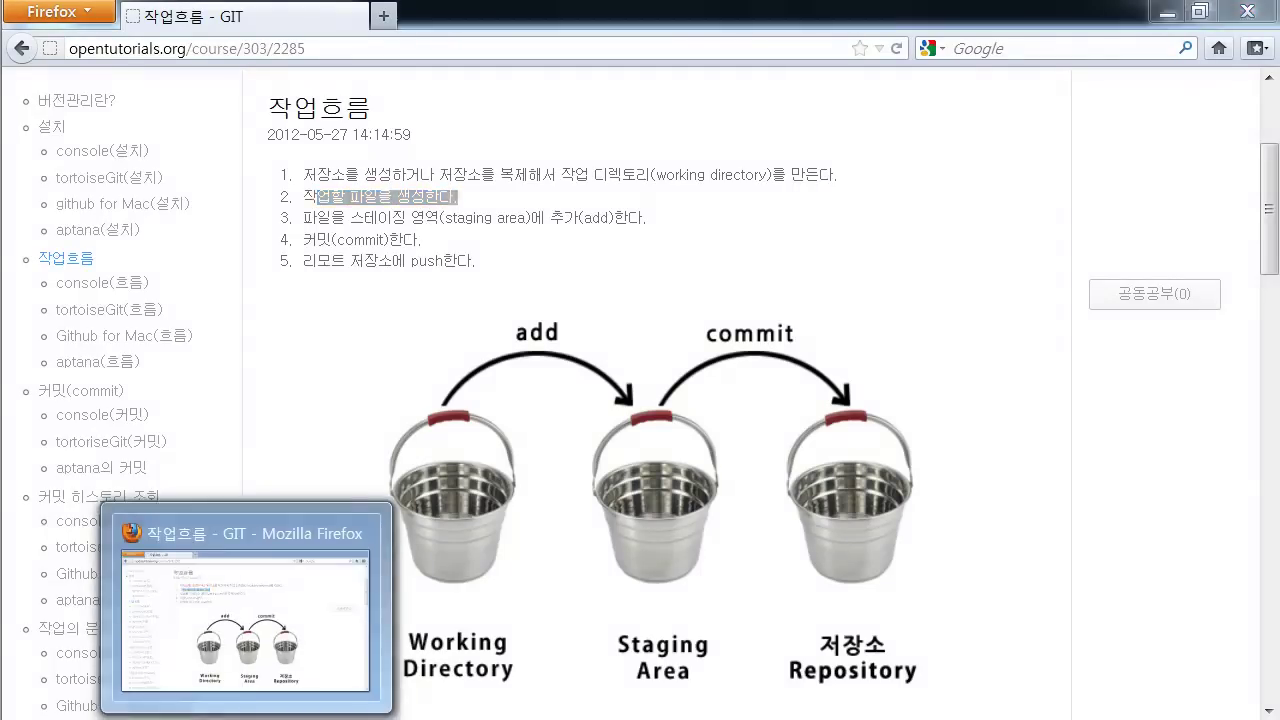
{"action": "key", "text": "alt+Tab"}
Step: Create a new text document in the codingeverybody folder, name it index.html and accept the extension change
{"action": "right_click", "coordinate": [591, 284]}
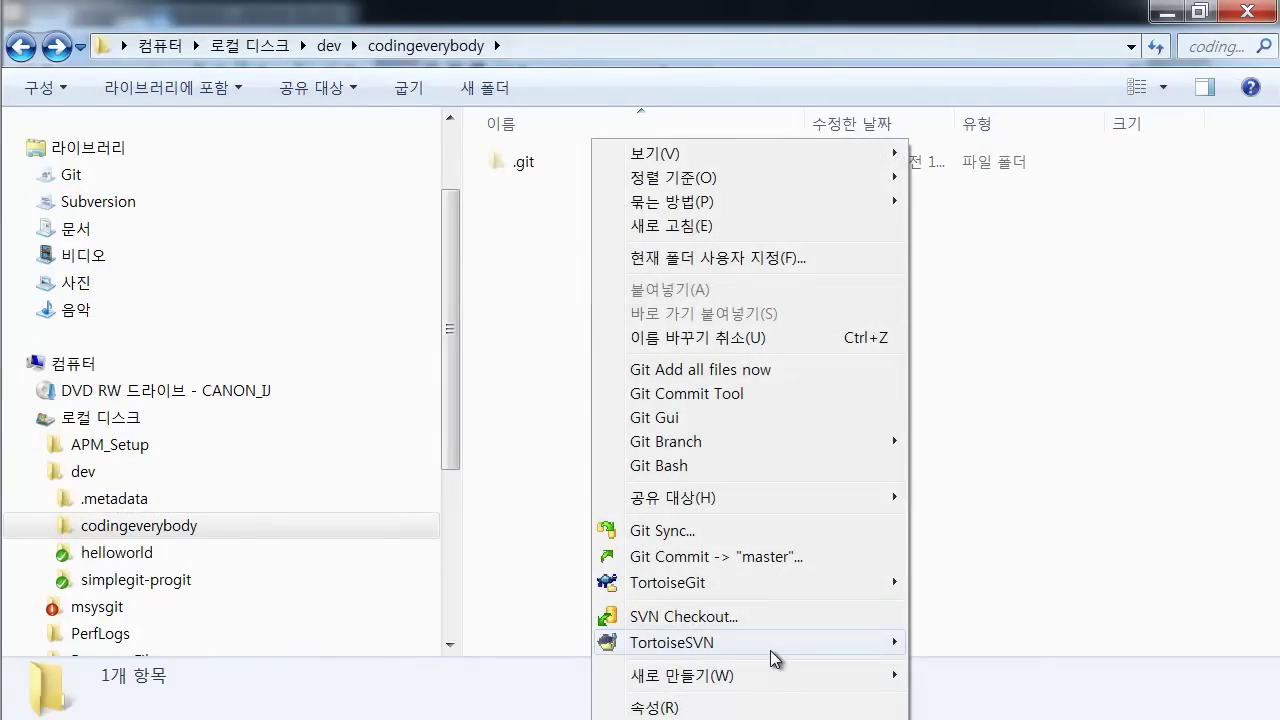
{"action": "mouse_move", "coordinate": [782, 676]}
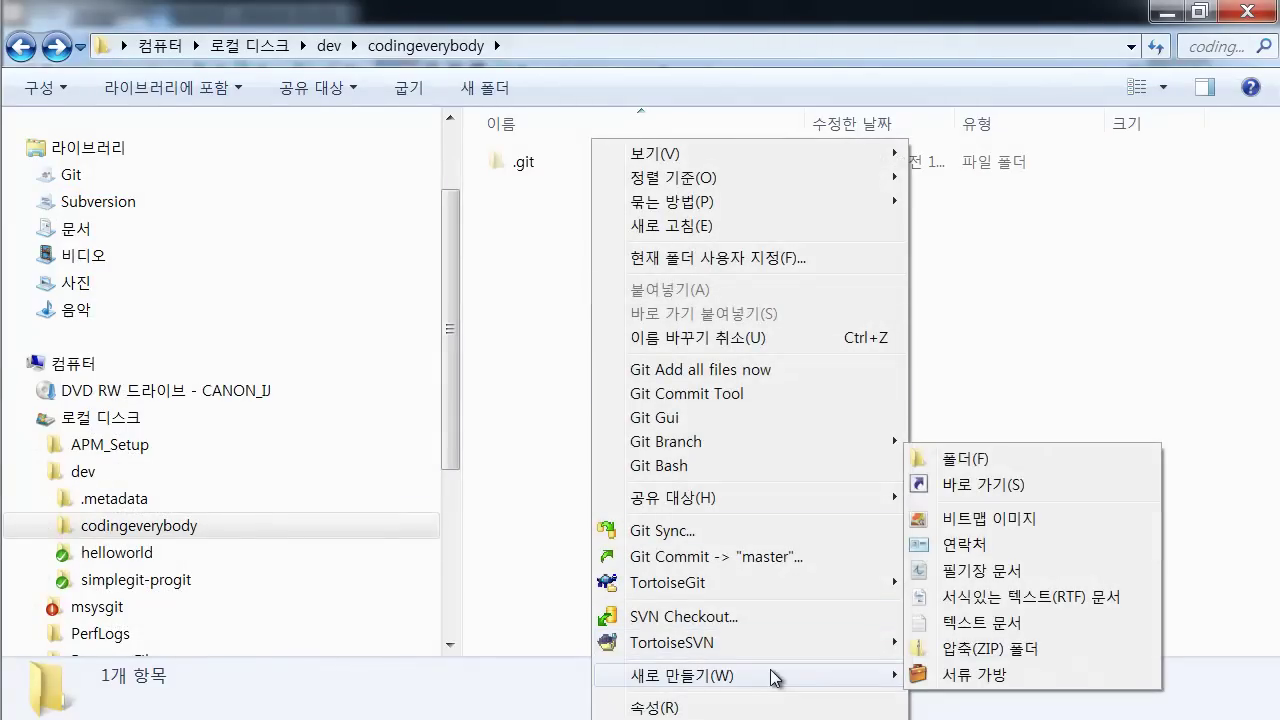
{"action": "left_click", "coordinate": [996, 634]}
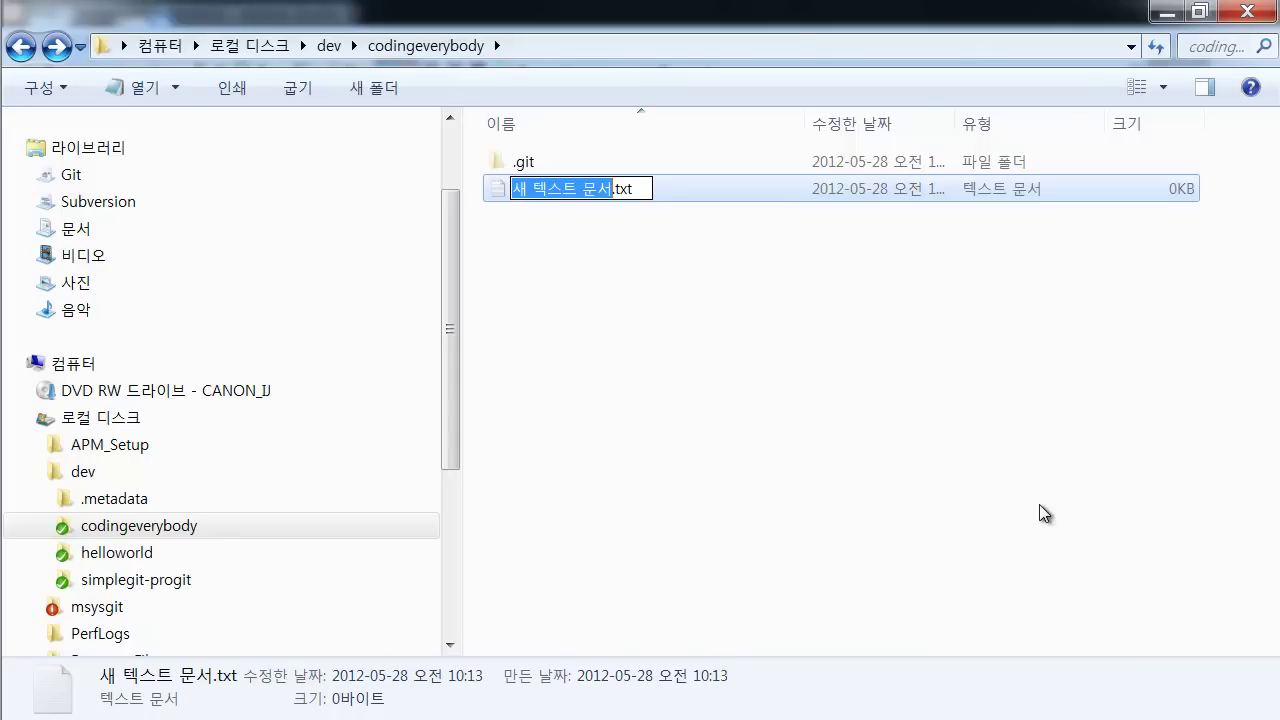
{"action": "type", "text": "index"}
{"action": "key", "text": "shift+Right"}
{"action": "key", "text": "shift+Right"}
{"action": "key", "text": "shift+Right"}
{"action": "type", "text": "tml"}
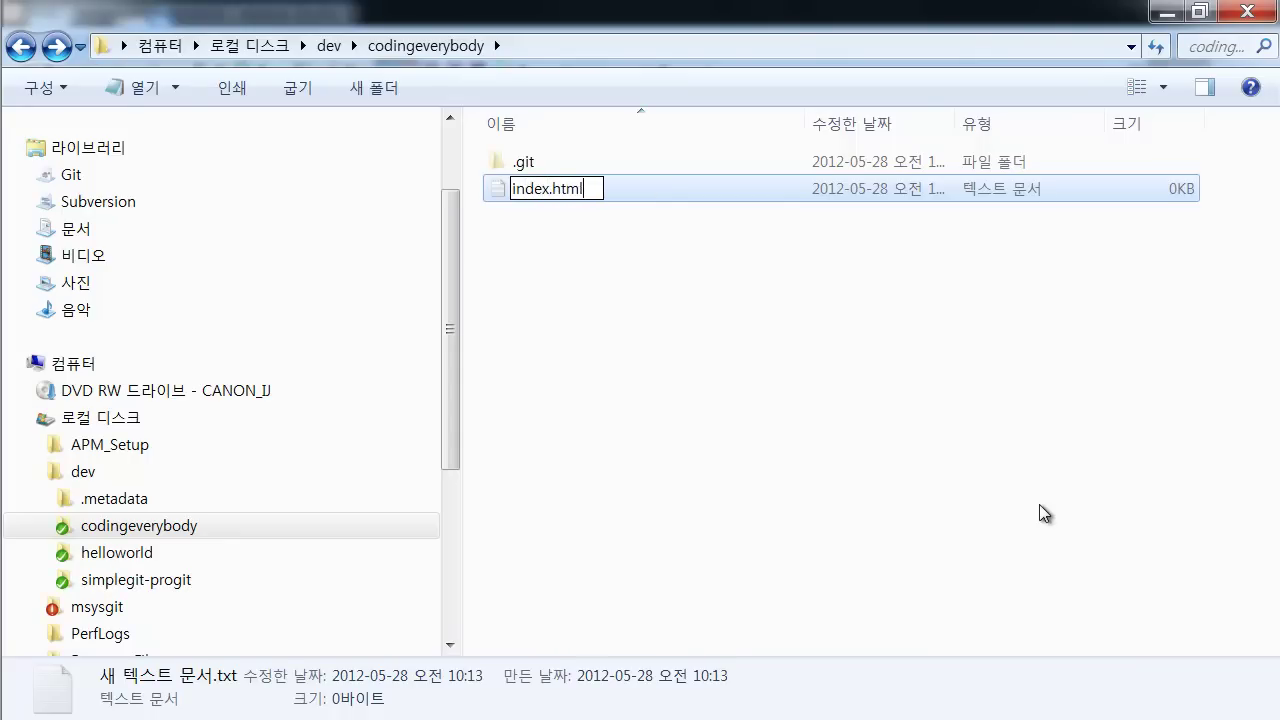
{"action": "key", "text": "Return"}
{"action": "key", "text": "Return"}
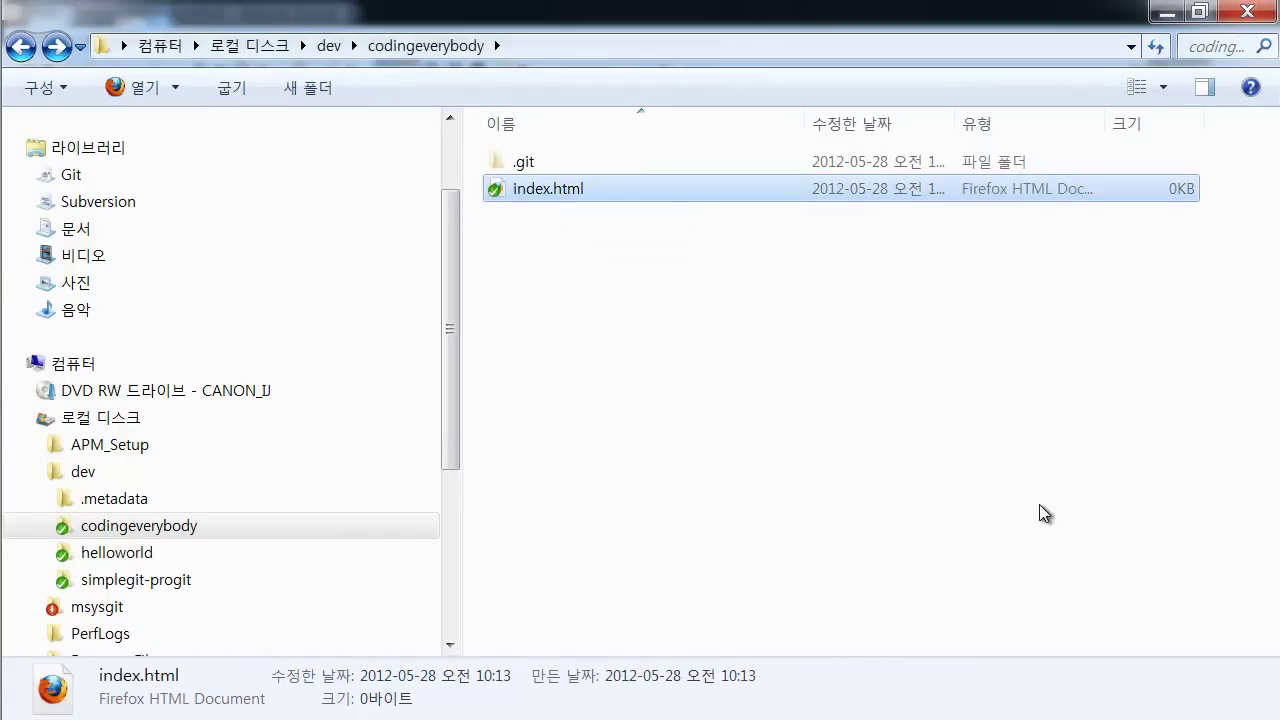
{"action": "left_click", "coordinate": [693, 286]}
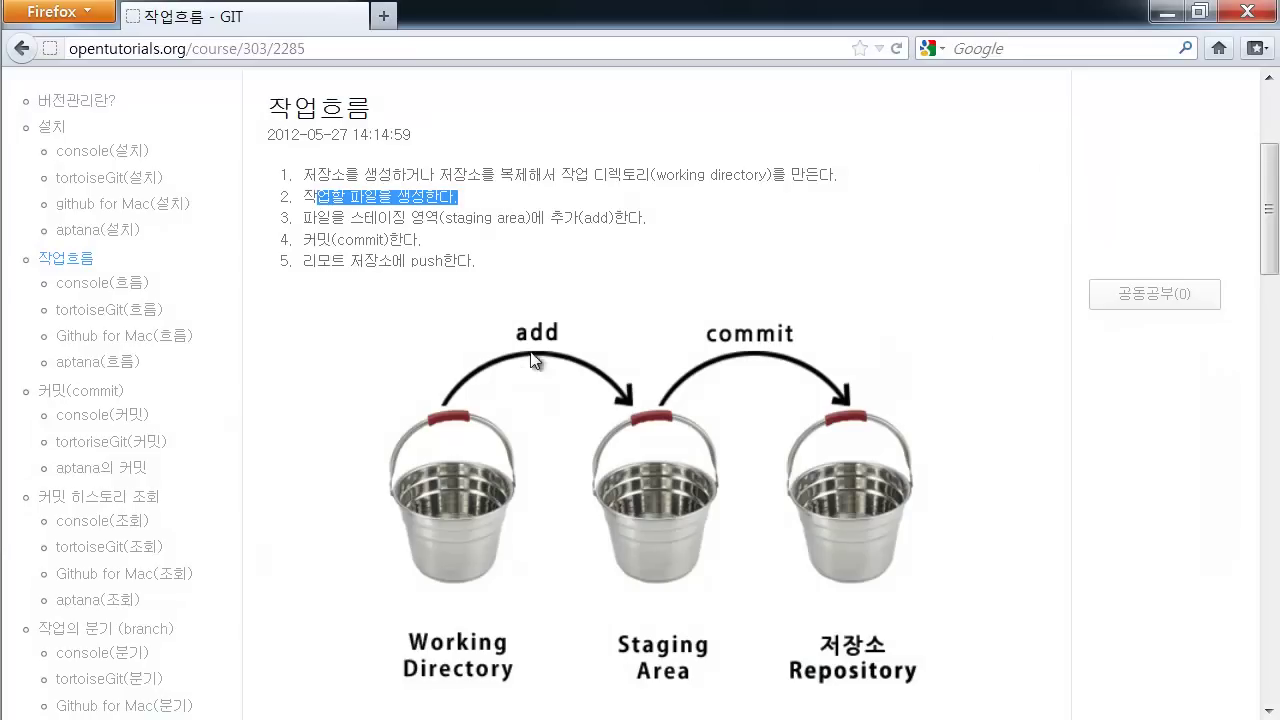
Step: Clear the text highlight on the workflow page, return to the codingeverybody folder and select index.html
{"action": "left_click", "coordinate": [443, 256]}
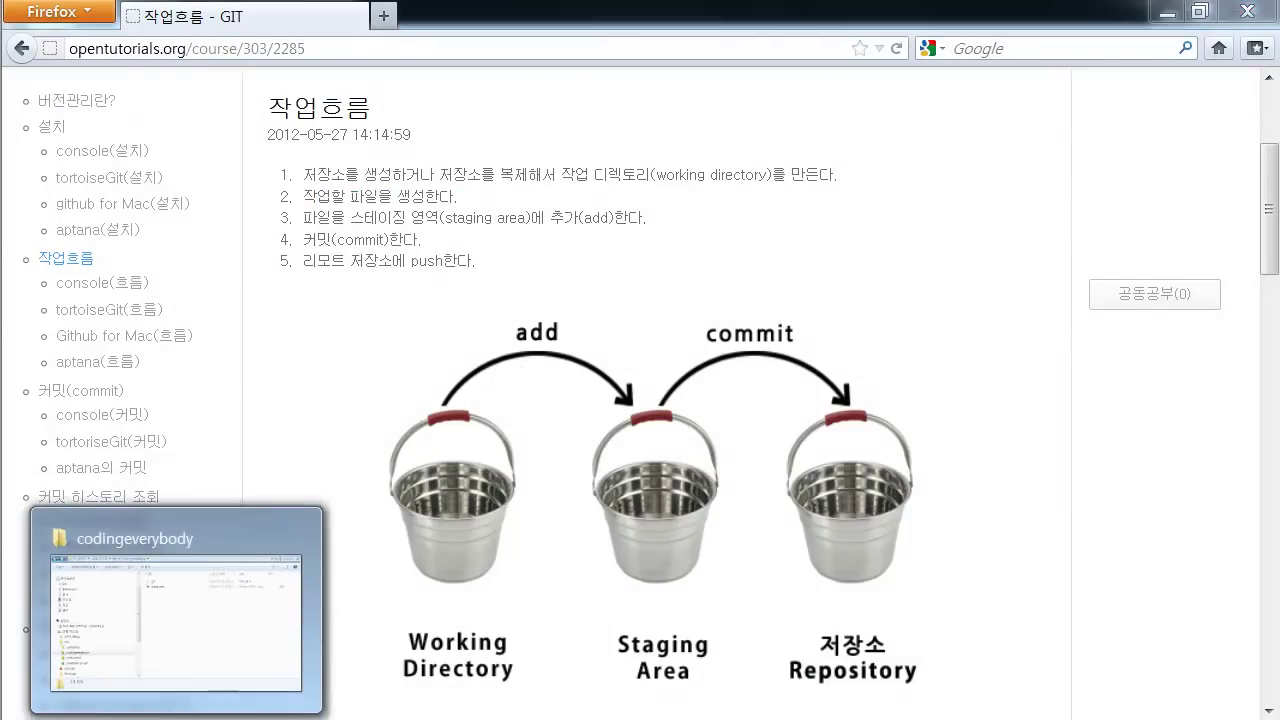
{"action": "left_click", "coordinate": [170, 620]}
{"action": "left_click", "coordinate": [572, 195]}
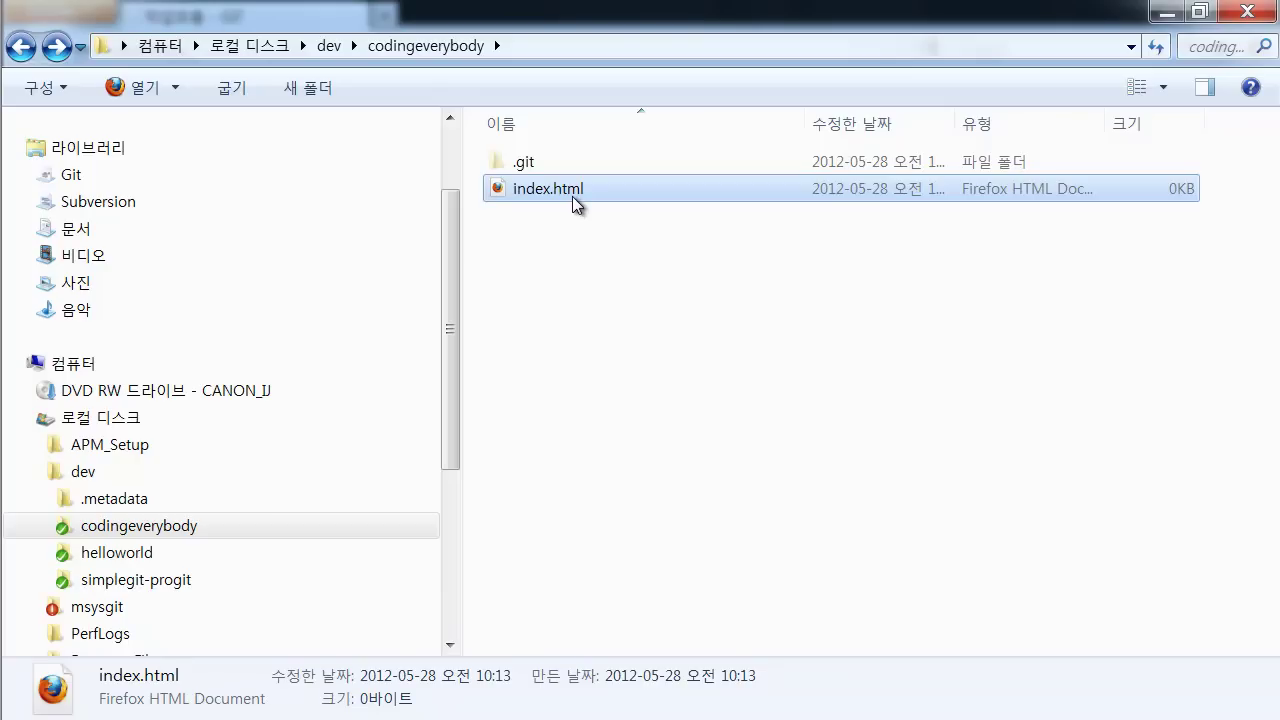
{"action": "left_click", "coordinate": [572, 205]}
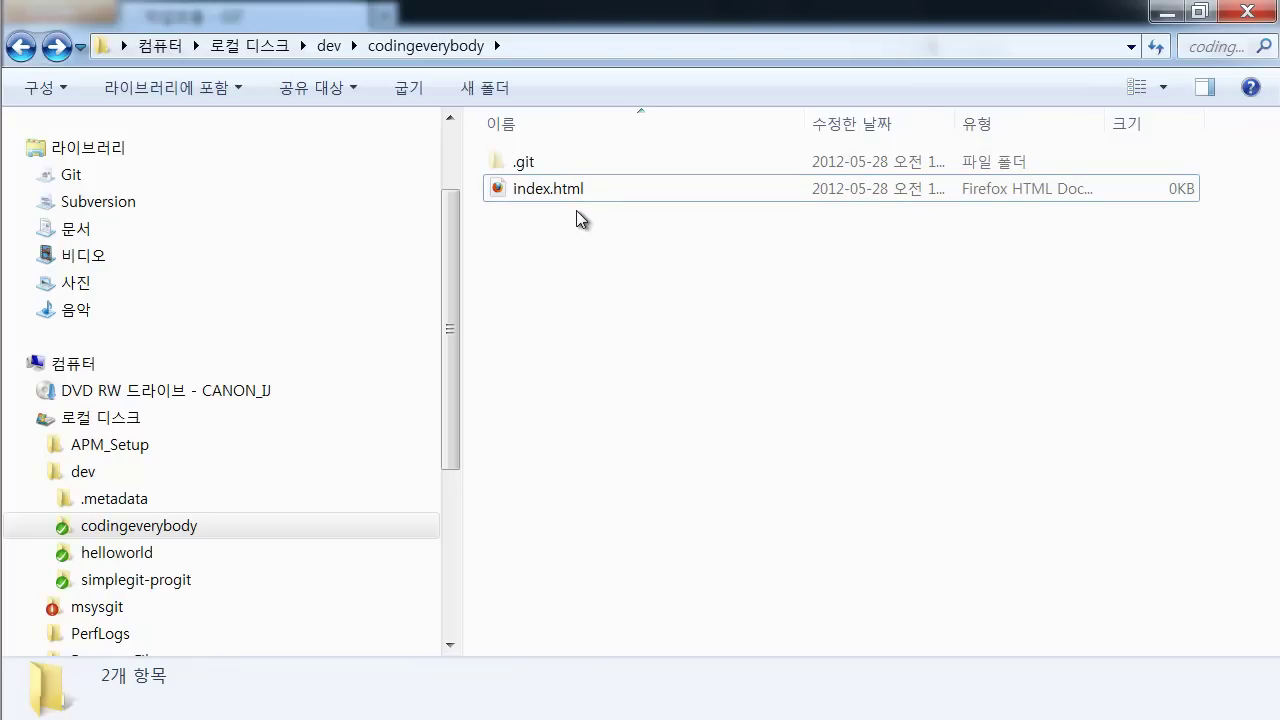
{"action": "left_click", "coordinate": [573, 200]}
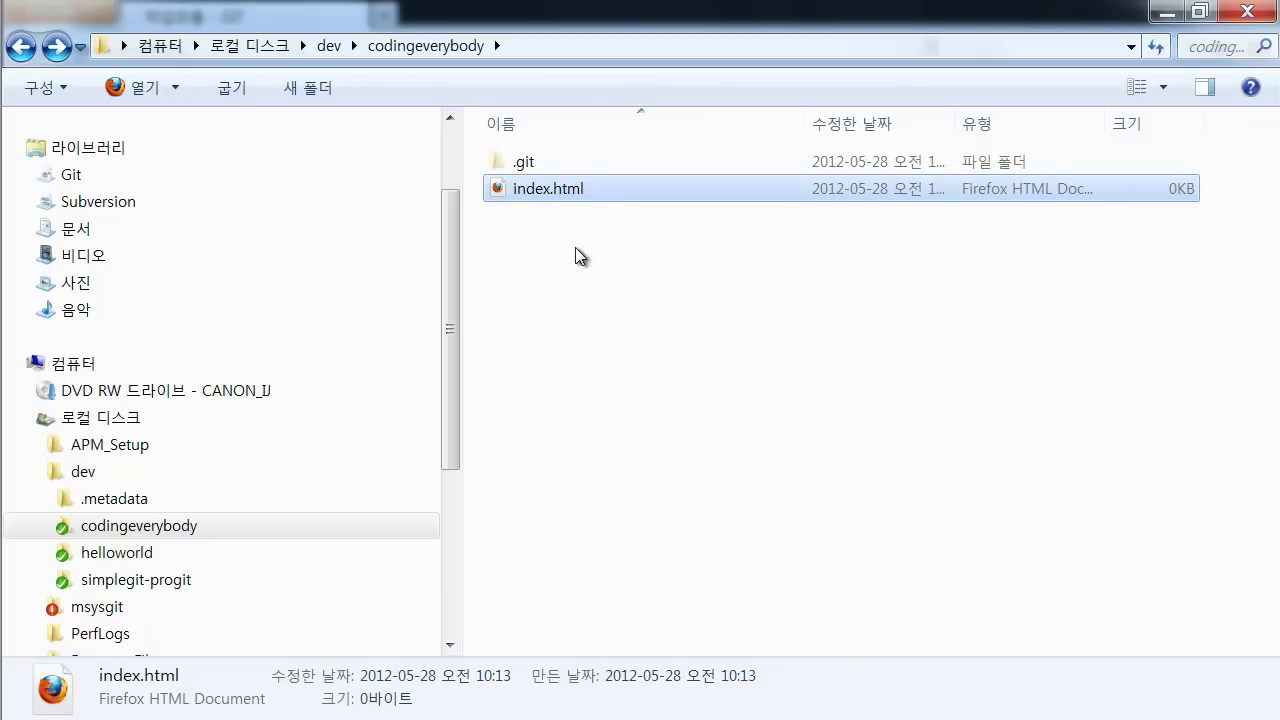
Step: Highlight the third and fourth workflow items about add and commit in Firefox, and return to the codingeverybody folder
{"action": "key", "text": "alt+Tab"}
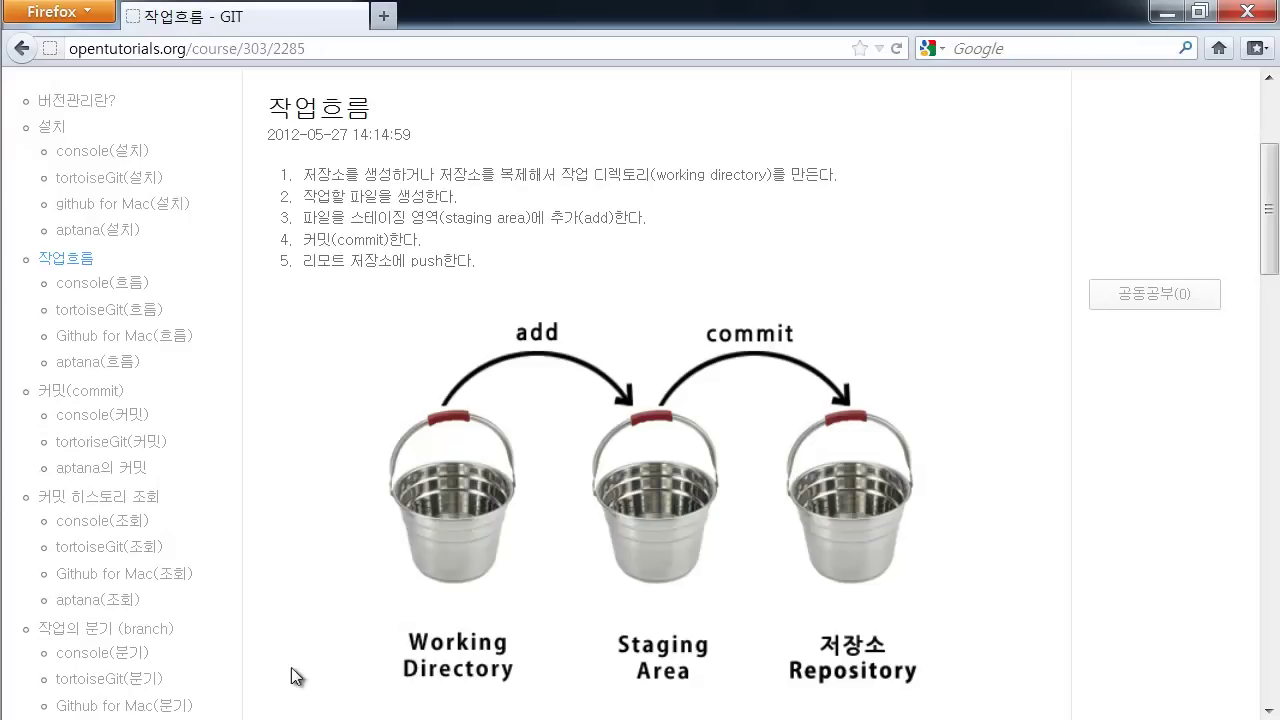
{"action": "left_click_drag", "start_coordinate": [317, 217], "coordinate": [613, 215]}
{"action": "left_click", "coordinate": [613, 215]}
{"action": "left_click_drag", "start_coordinate": [416, 240], "coordinate": [298, 225]}
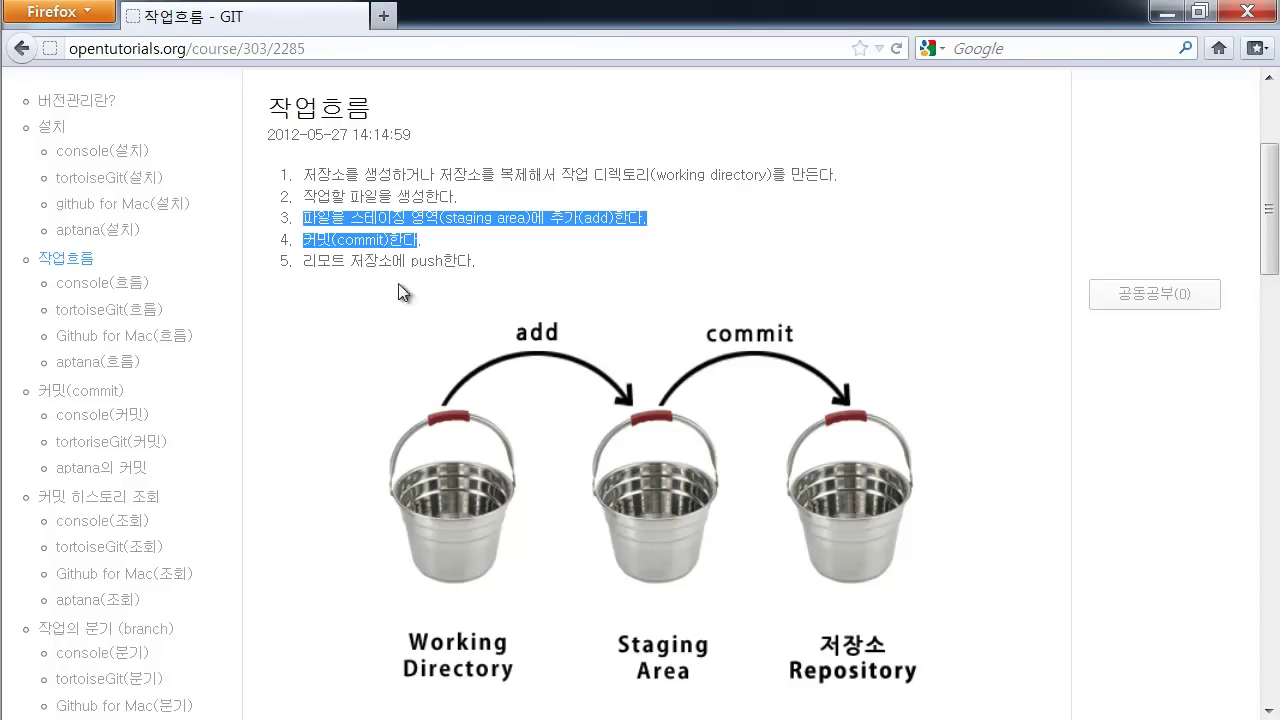
{"action": "key", "text": "alt+Tab"}
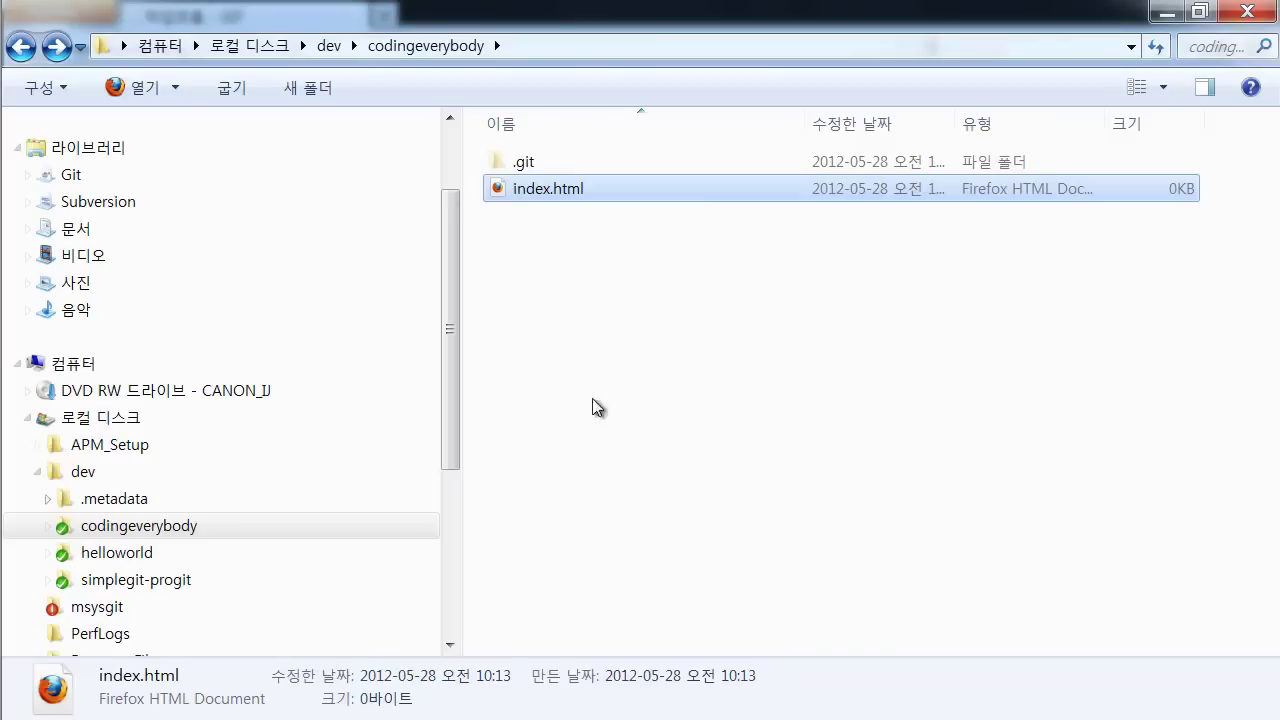
Step: Add index.html to the staging area with TortoiseGit and dismiss the finished report
{"action": "left_click", "coordinate": [577, 190]}
{"action": "right_click", "coordinate": [577, 190]}
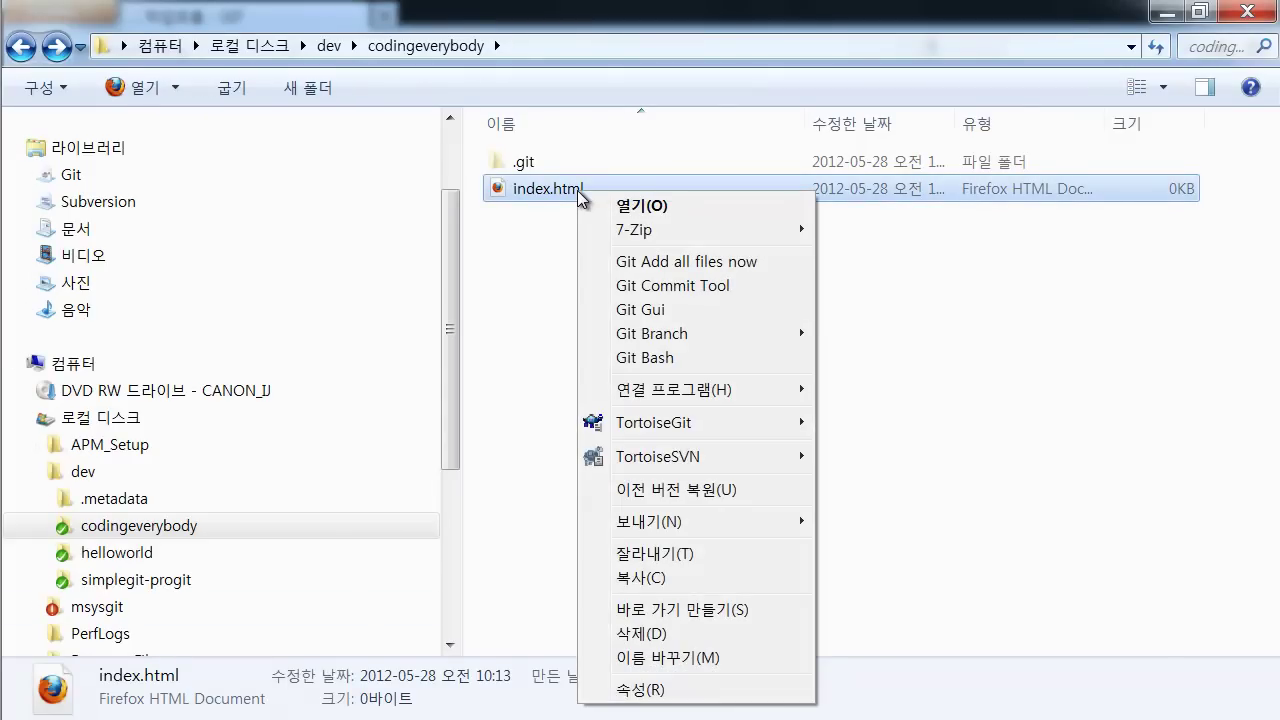
{"action": "mouse_move", "coordinate": [733, 429]}
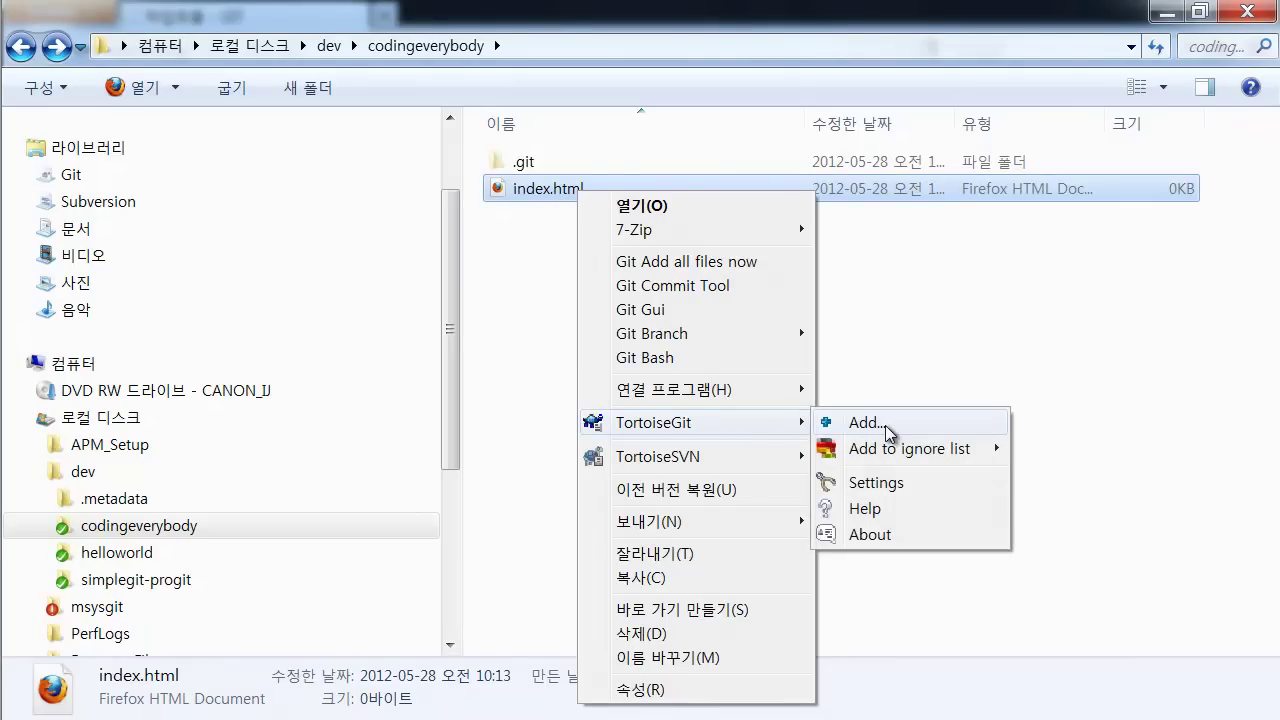
{"action": "left_click", "coordinate": [885, 425]}
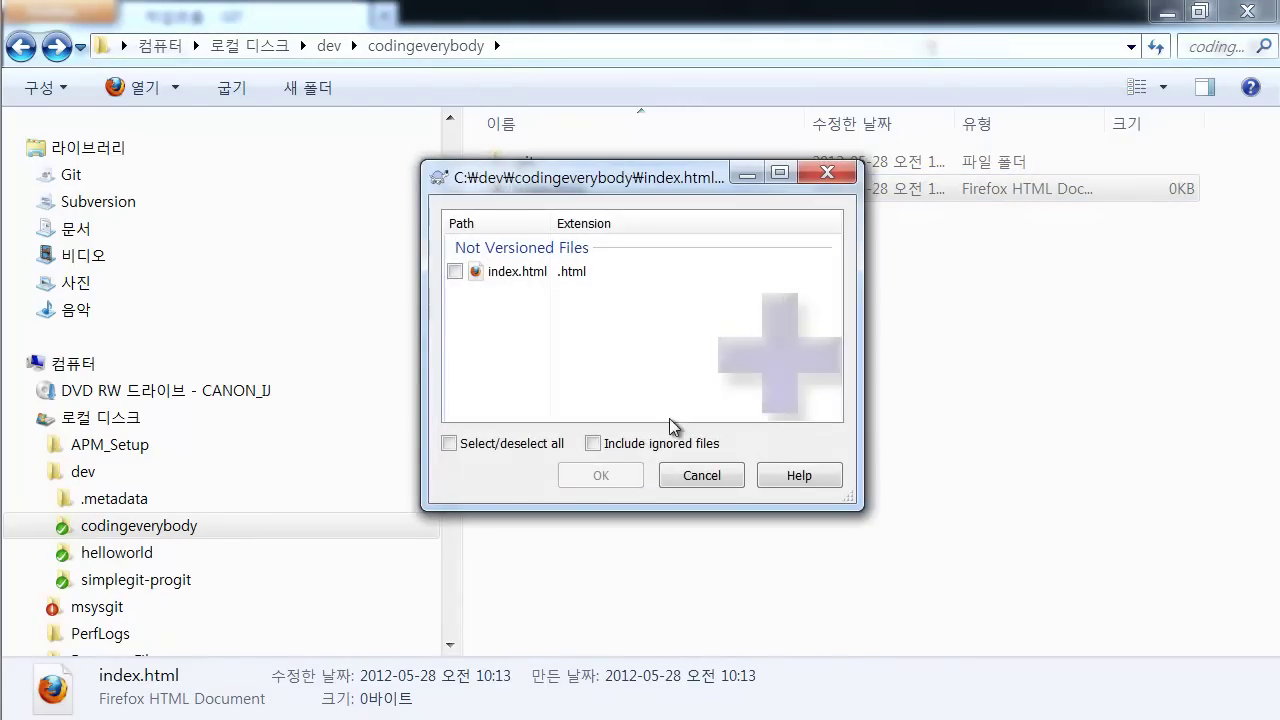
{"action": "left_click", "coordinate": [456, 271]}
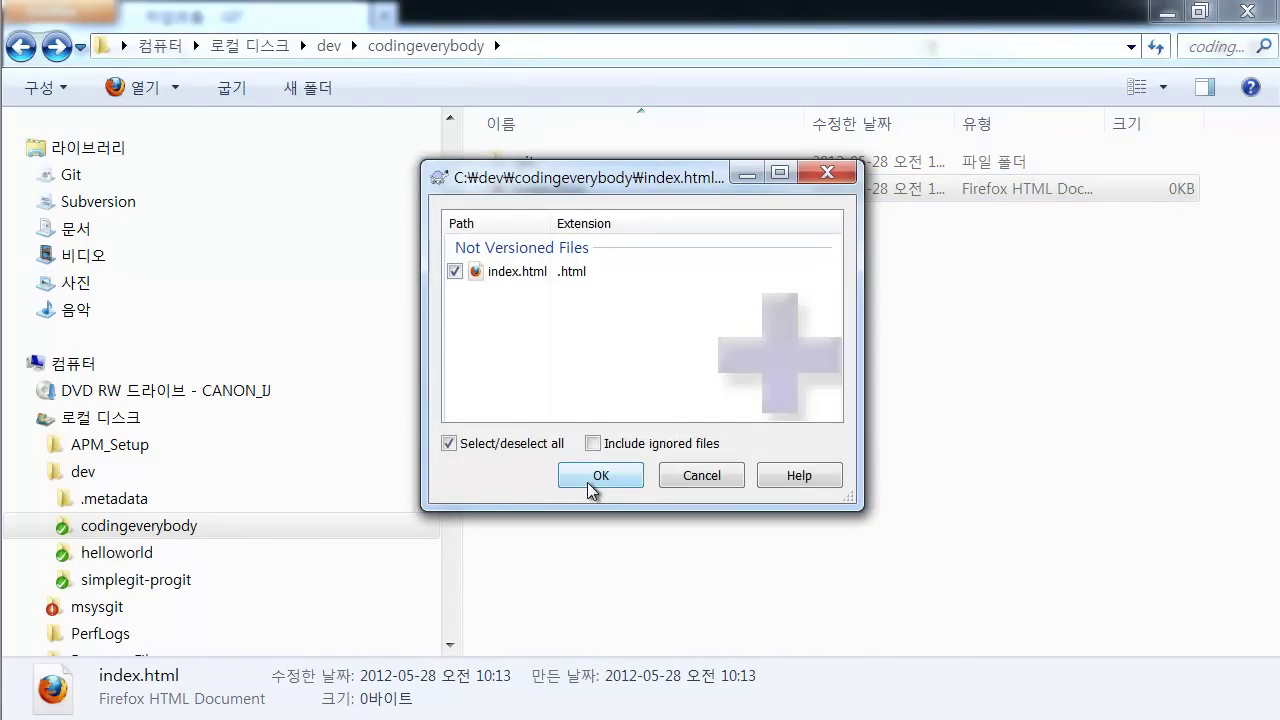
{"action": "left_click", "coordinate": [597, 477]}
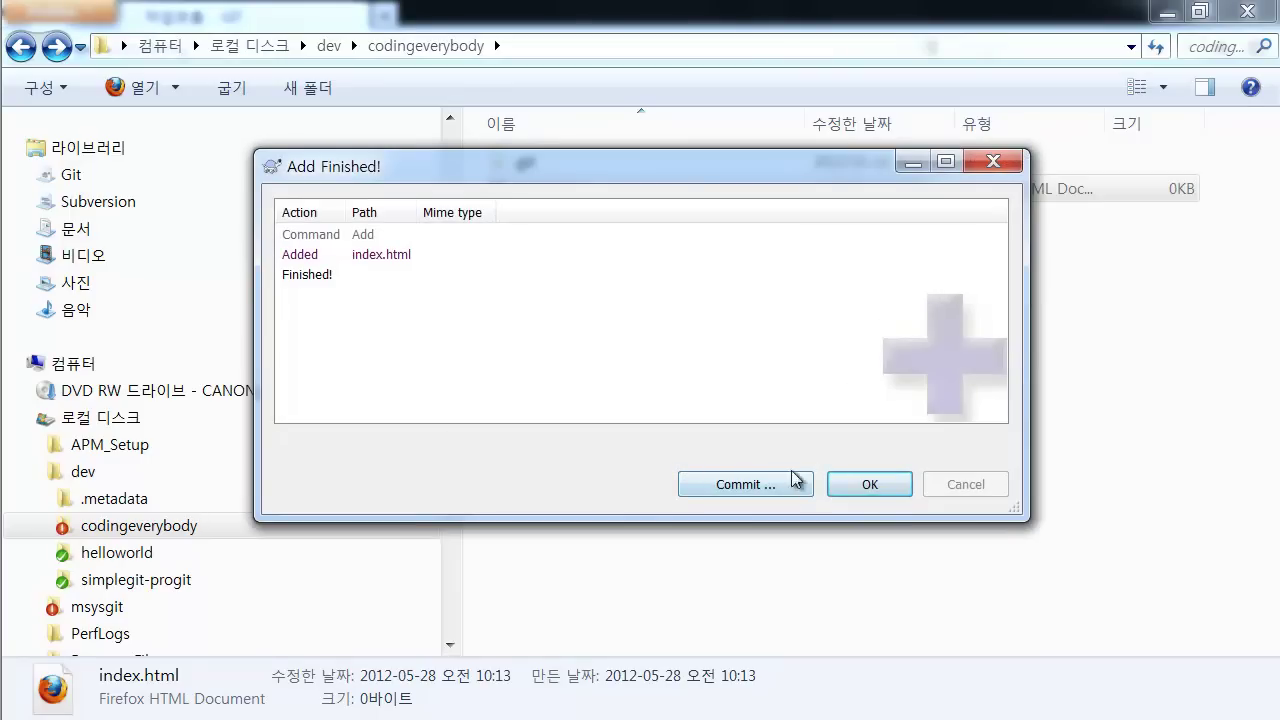
{"action": "left_click", "coordinate": [340, 254]}
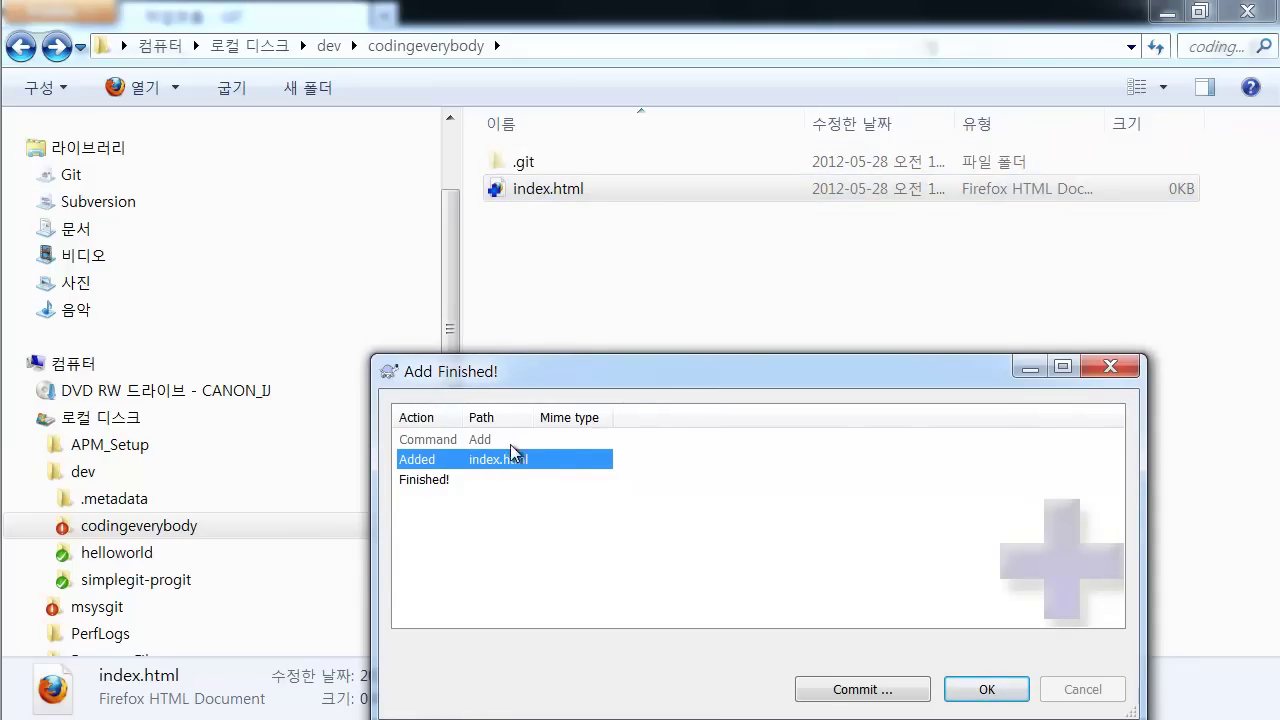
{"action": "left_click", "coordinate": [970, 688]}
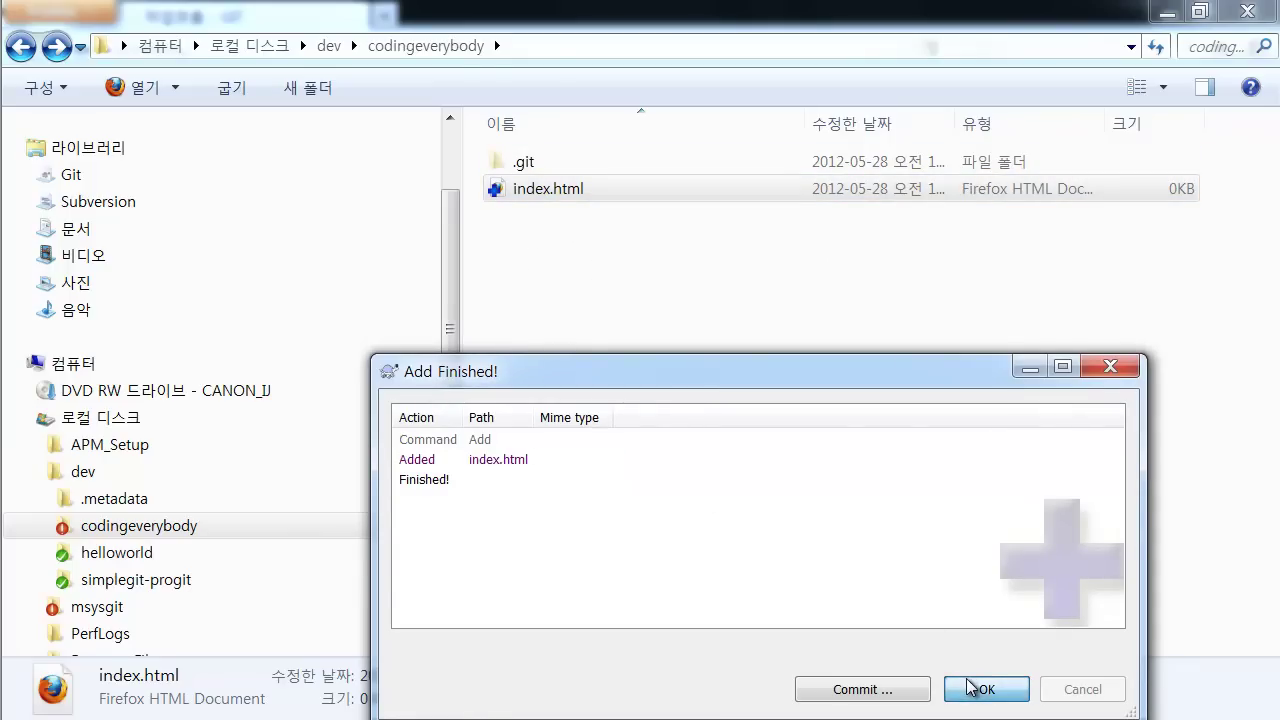
{"action": "left_click", "coordinate": [700, 385]}
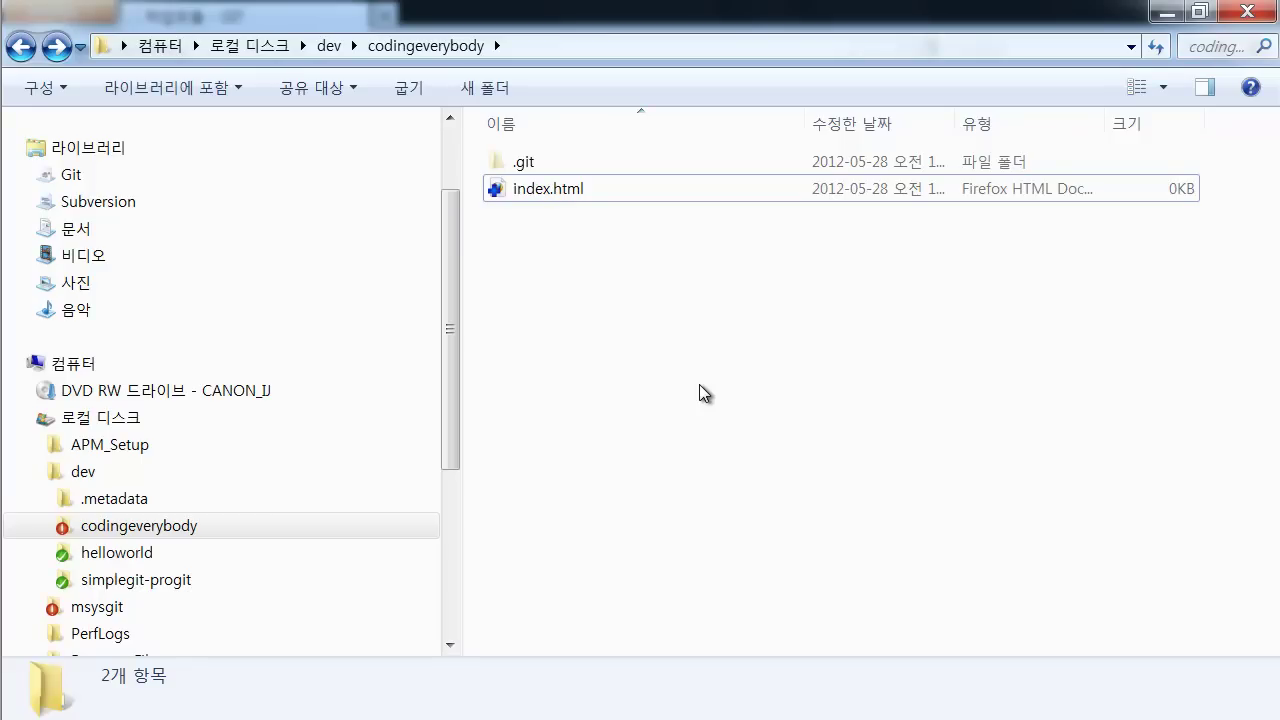
Step: Glance at the workflow page in Firefox, return to the codingeverybody folder and start a Git commit to master
{"action": "key", "text": "alt+Tab"}
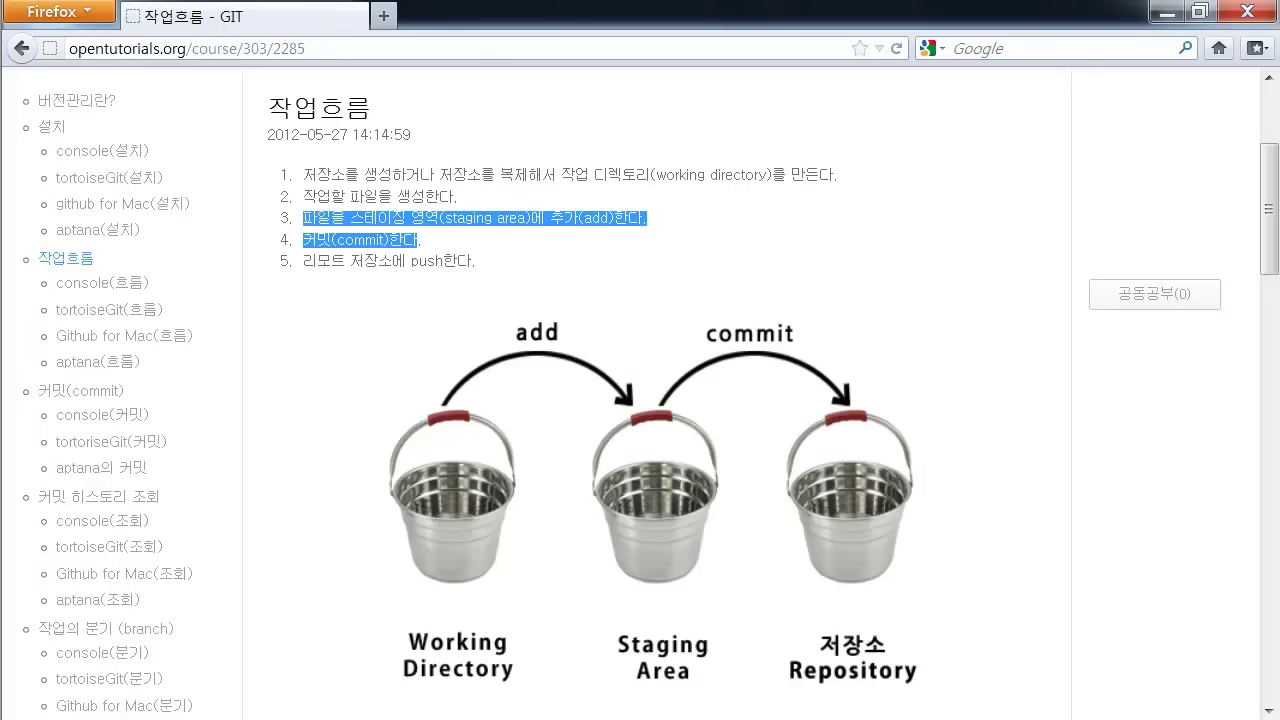
{"action": "key", "text": "alt+Tab"}
{"action": "left_click", "coordinate": [548, 193]}
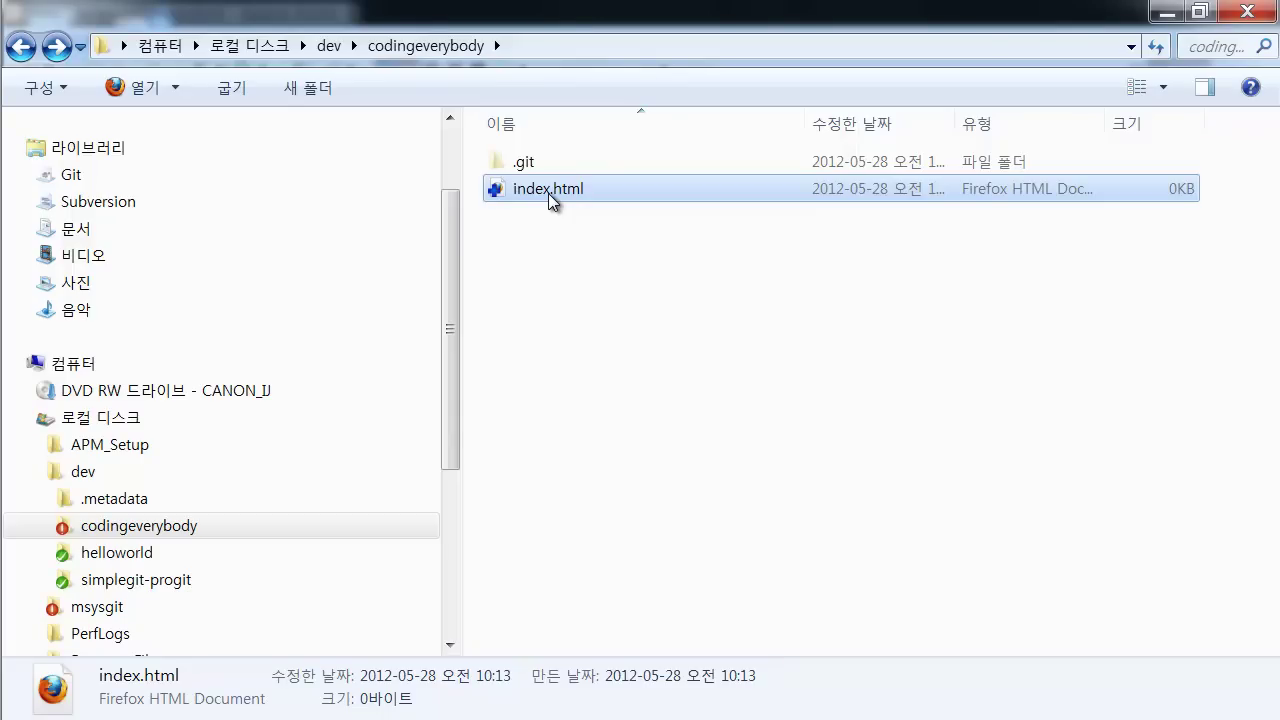
{"action": "right_click", "coordinate": [555, 221]}
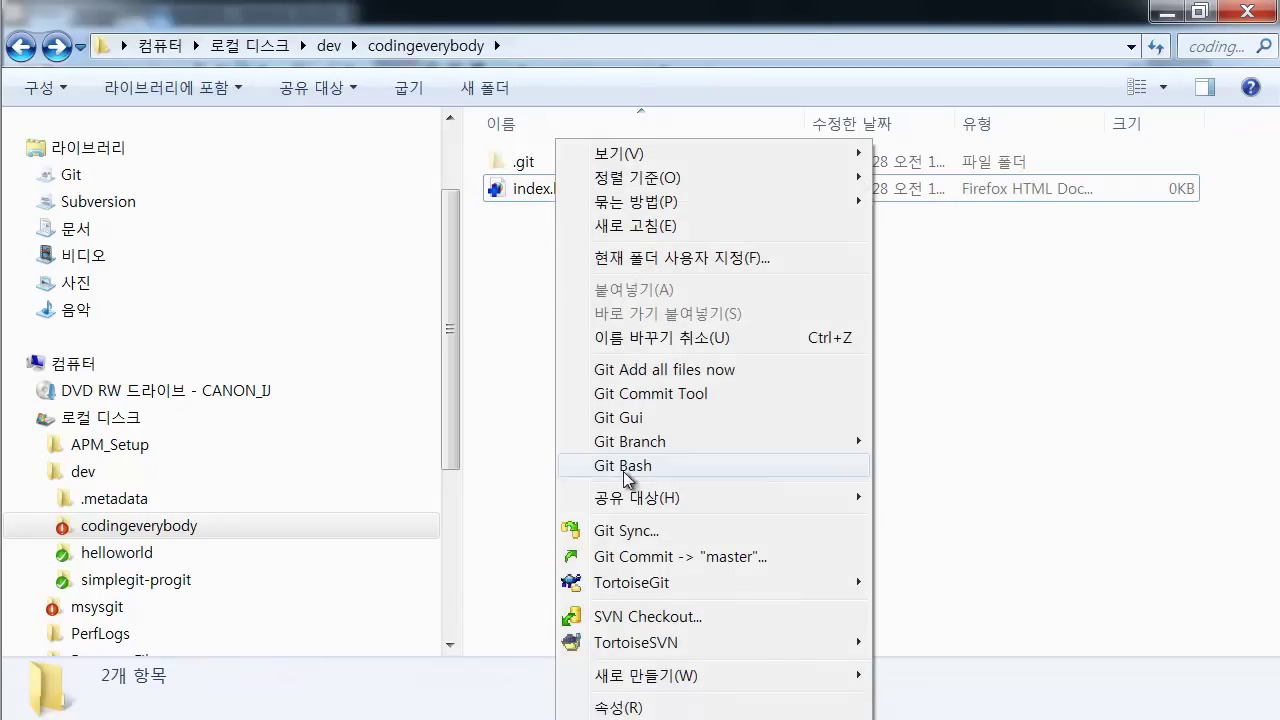
{"action": "left_click", "coordinate": [656, 557]}
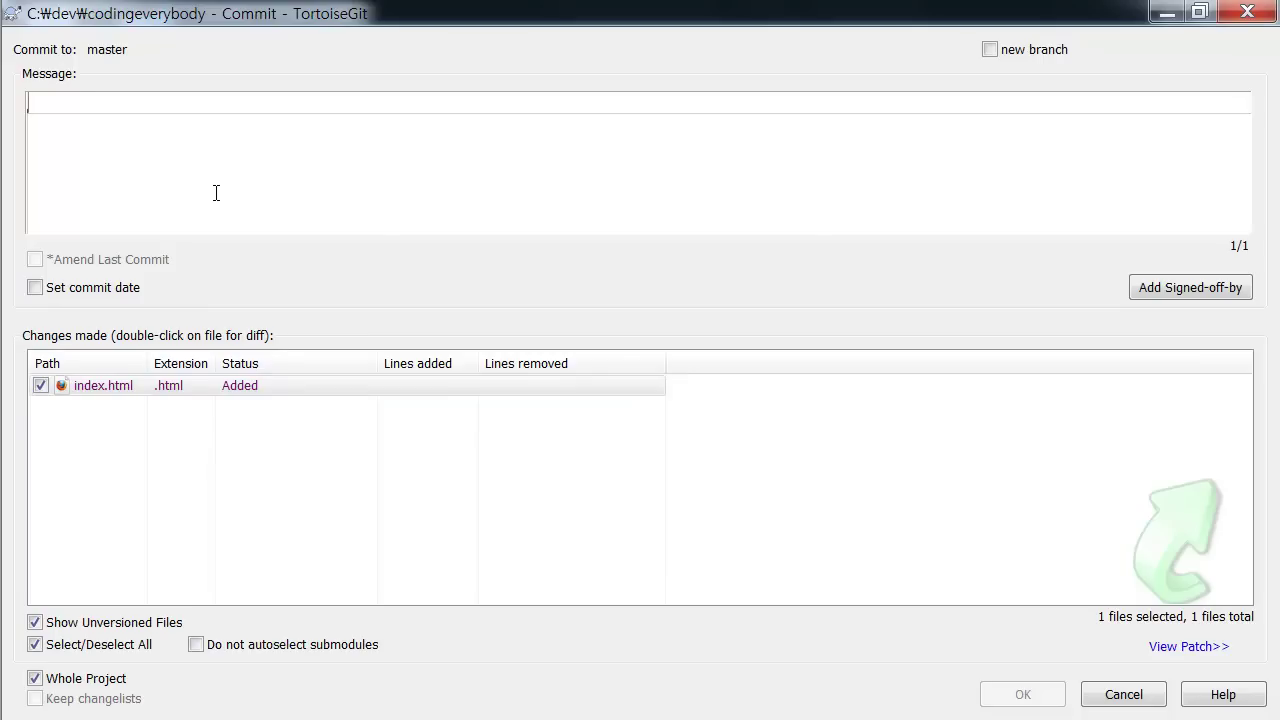
{"action": "type", "text": "ch"}
{"action": "key", "text": "BackSpace"}
{"action": "key", "text": "BackSpace"}
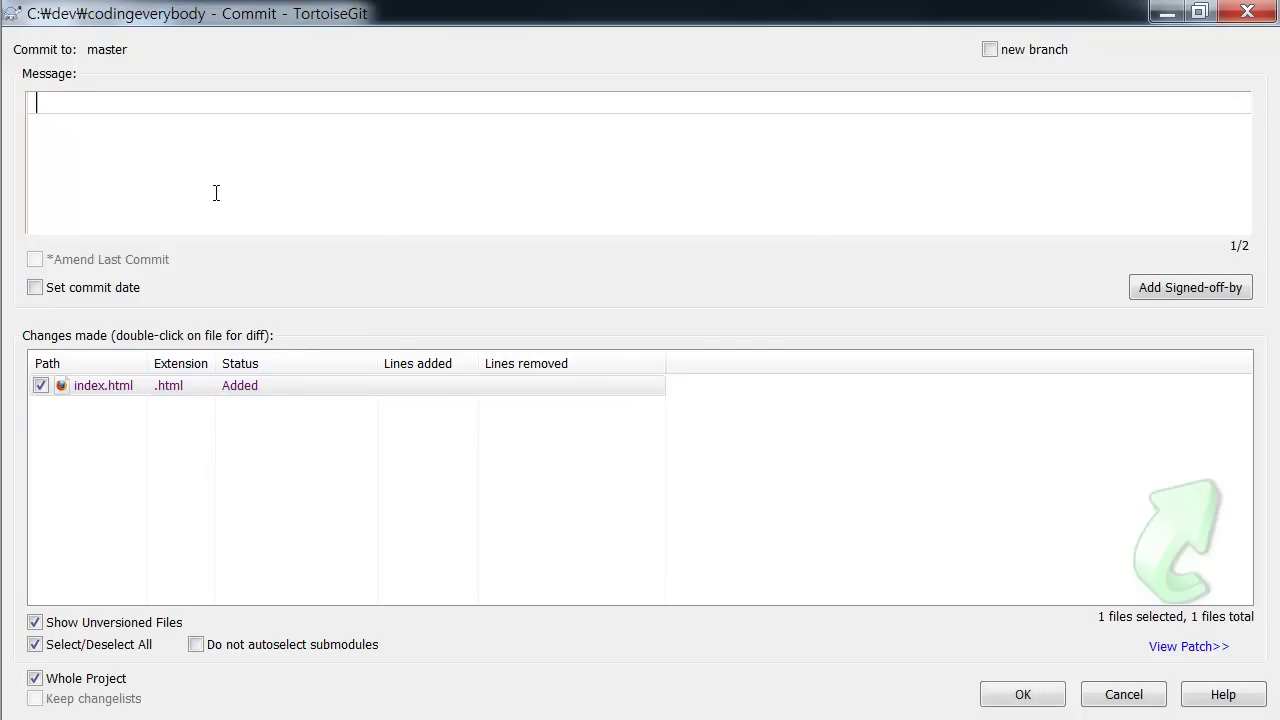
{"action": "type", "text": "init"}
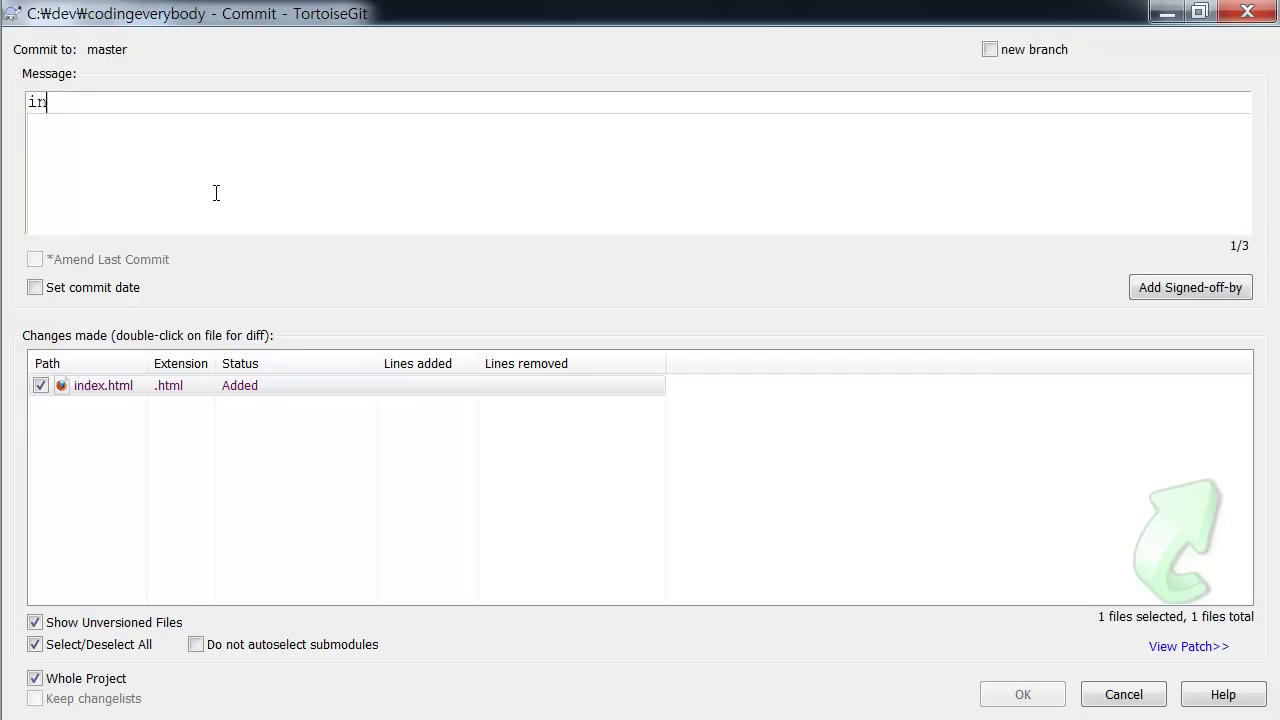
{"action": "key", "text": "BackSpace"}
{"action": "key", "text": "BackSpace"}
{"action": "key", "text": "BackSpace"}
{"action": "key", "text": "BackSpace"}
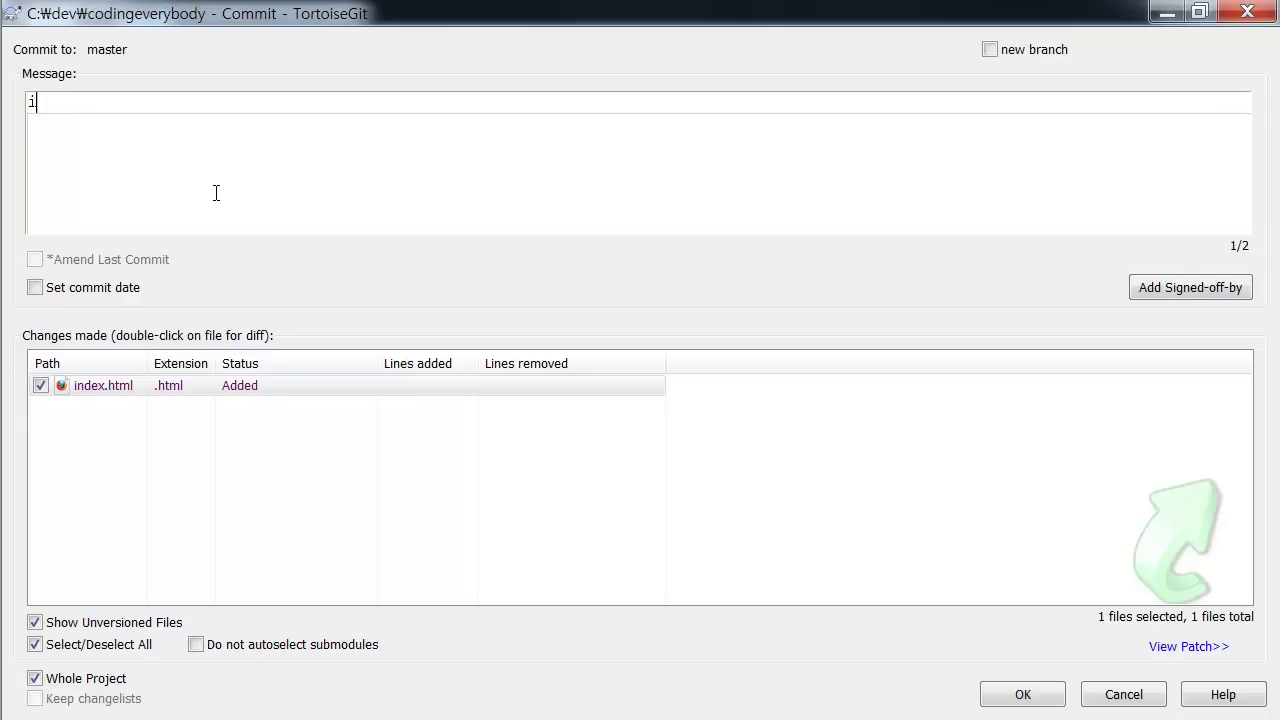
{"action": "type", "text": "lo"}
{"action": "key", "text": "BackSpace"}
{"action": "key", "text": "BackSpace"}
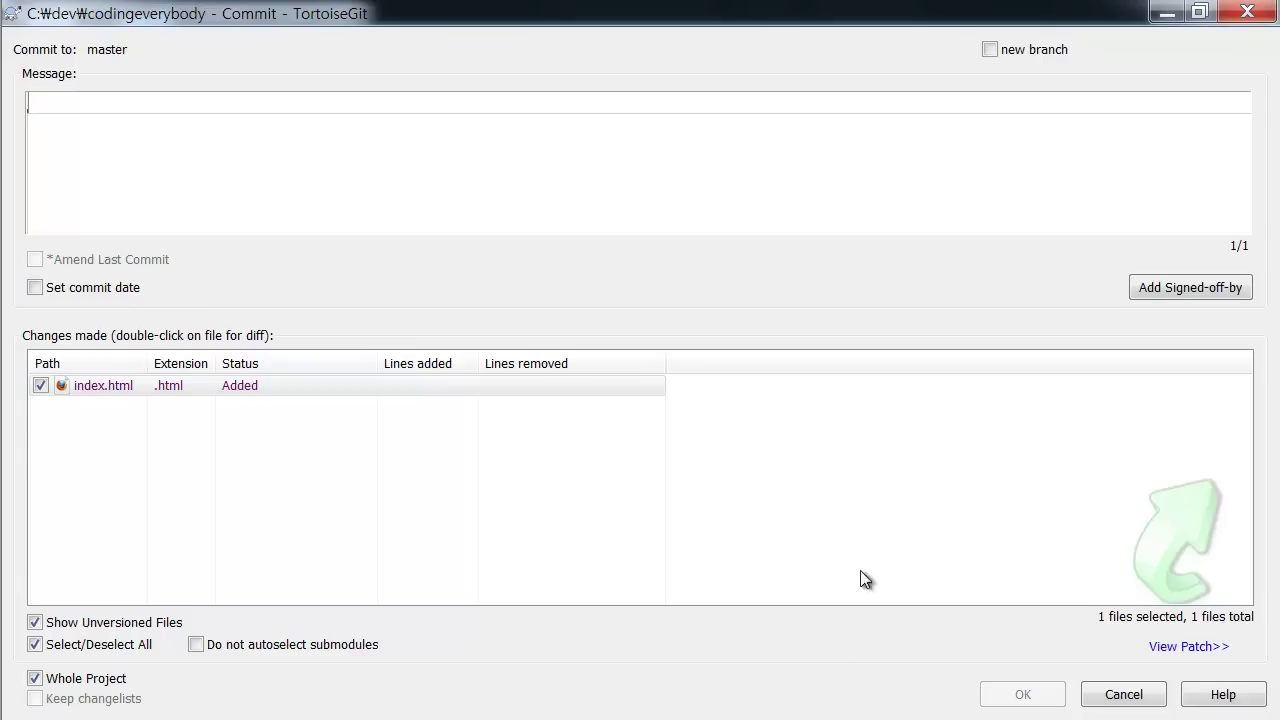
Step: Commit index.html to master with the message "최초커밋" and close the progress dialog
{"action": "type", "text": "ㅈㅚ초 ㅋㅓ밋"}
{"action": "left_click", "coordinate": [1032, 698]}
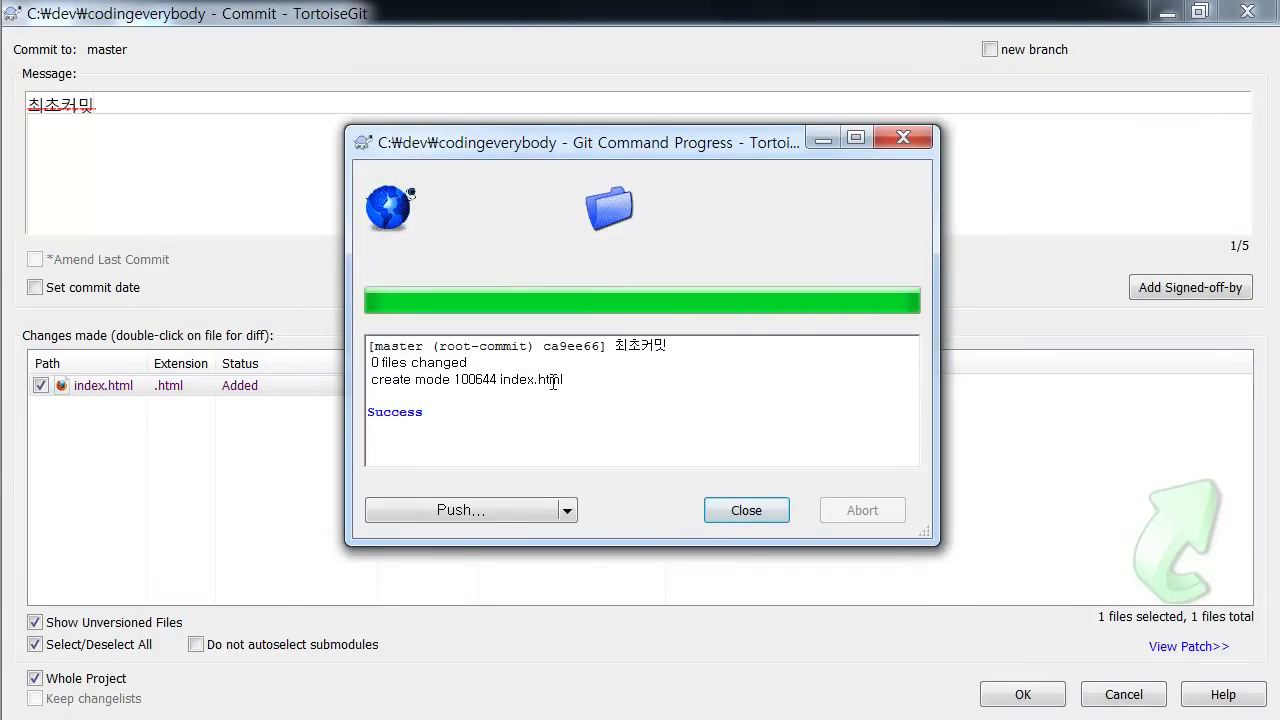
{"action": "left_click", "coordinate": [738, 517]}
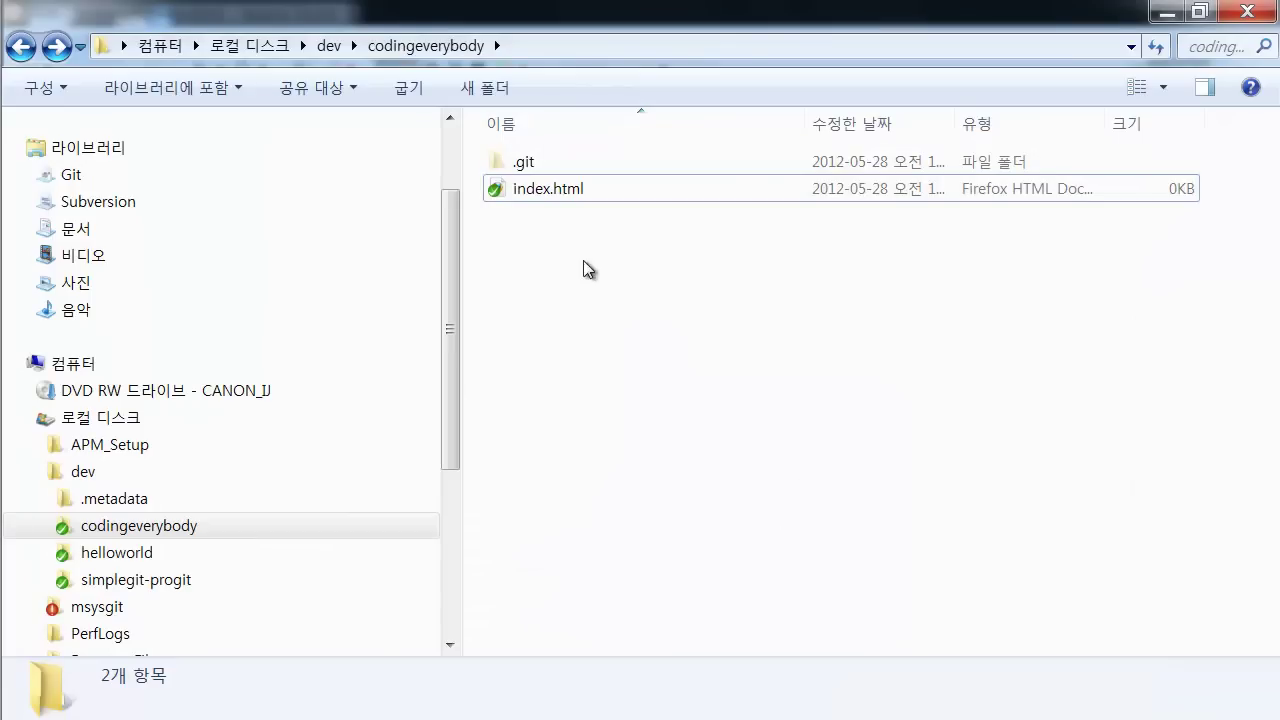
Step: Select index.html and enlarge the codingeverybody folder's icons to examine the file's Git status overlay
{"action": "left_click", "coordinate": [571, 195]}
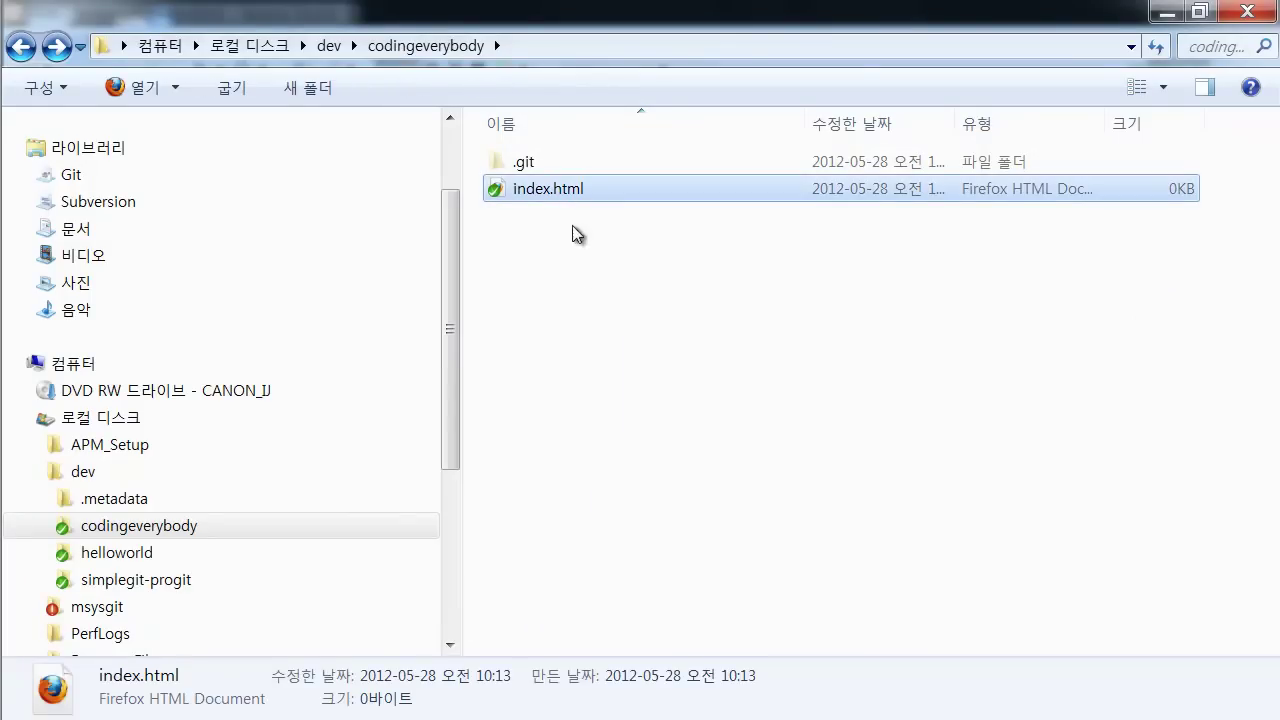
{"action": "left_click", "coordinate": [585, 291]}
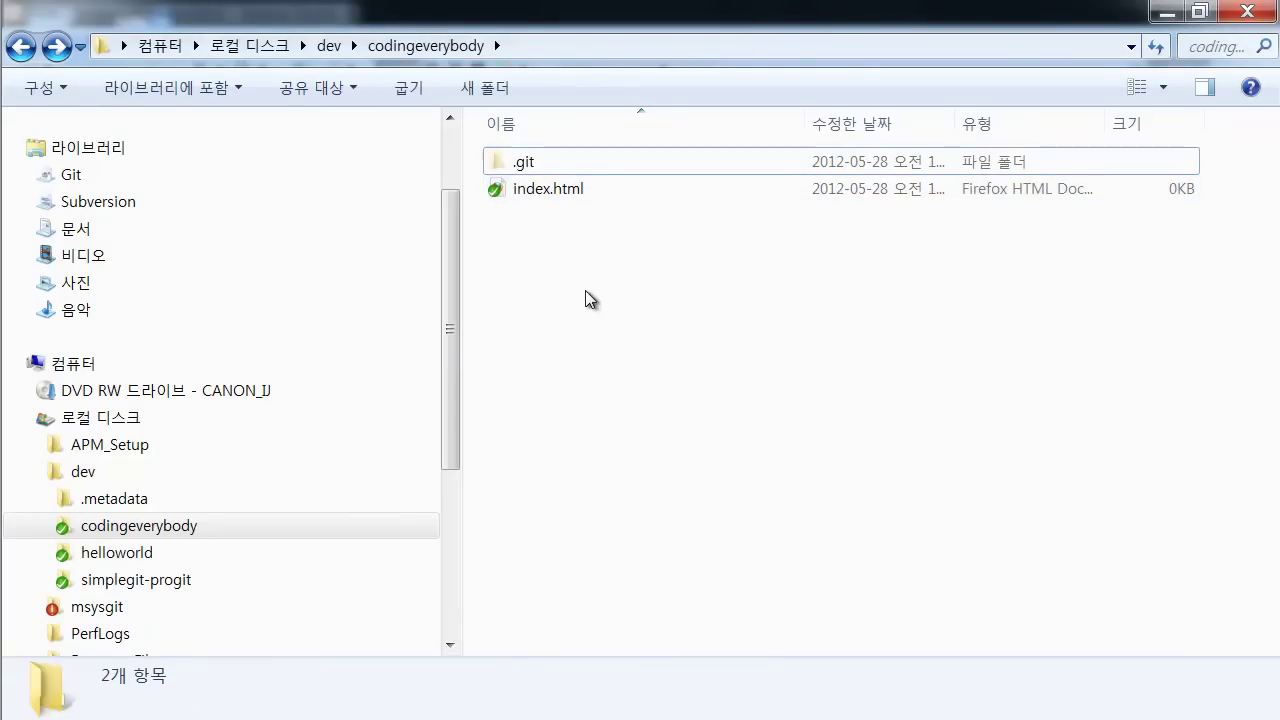
{"action": "left_click", "coordinate": [527, 196]}
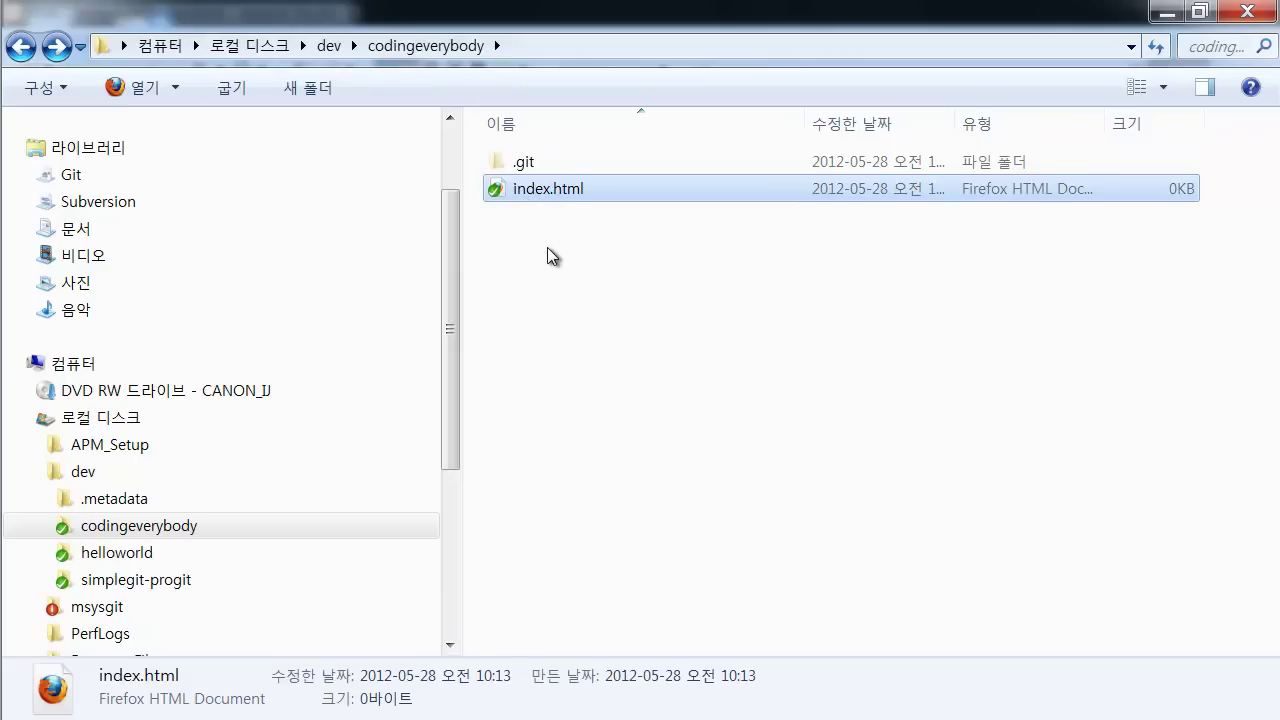
{"action": "left_click", "coordinate": [547, 247]}
{"action": "left_click", "coordinate": [517, 193]}
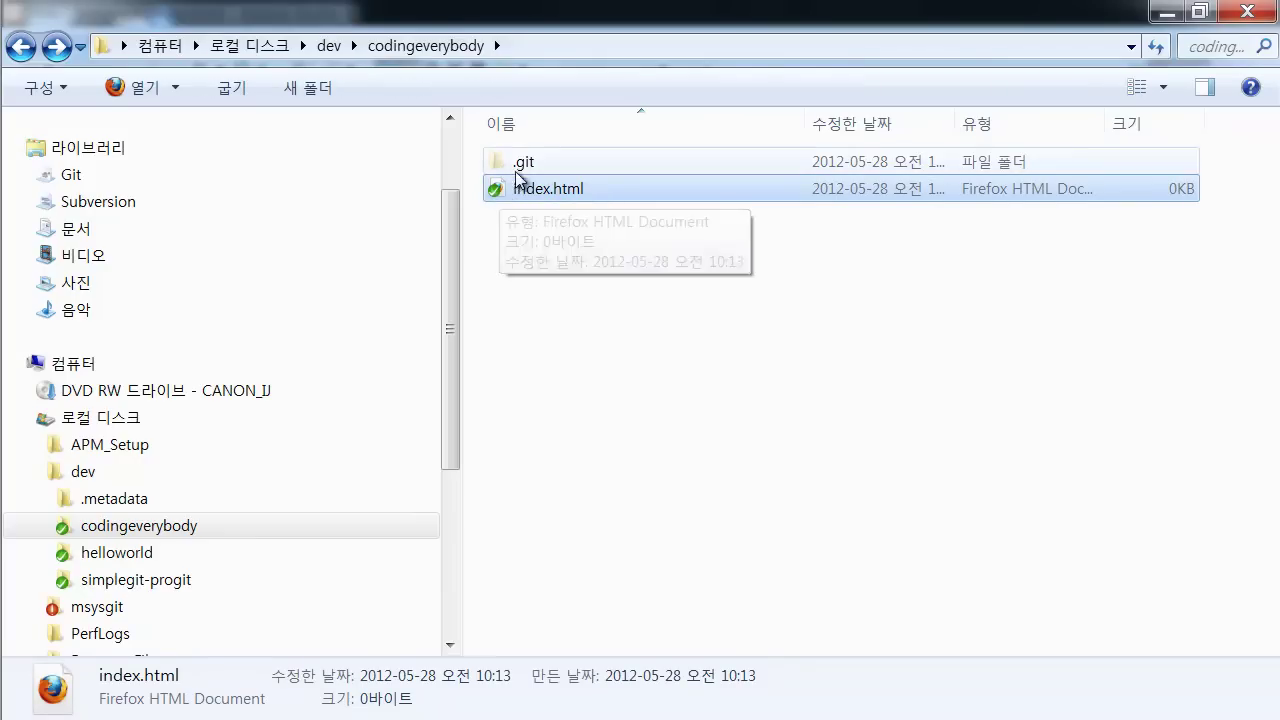
{"action": "scroll", "coordinate": [520, 219], "scroll_direction": "up", "scroll_amount": 5, "text": "ctrl"}
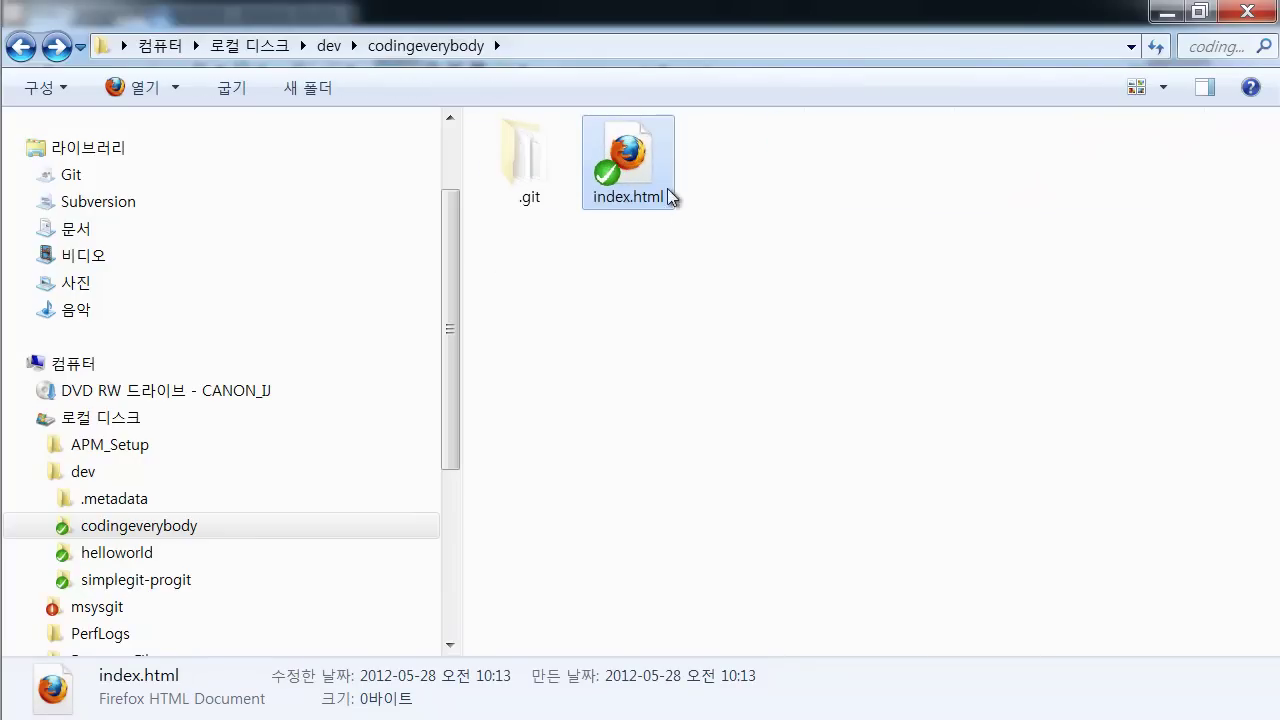
{"action": "left_click", "coordinate": [610, 218]}
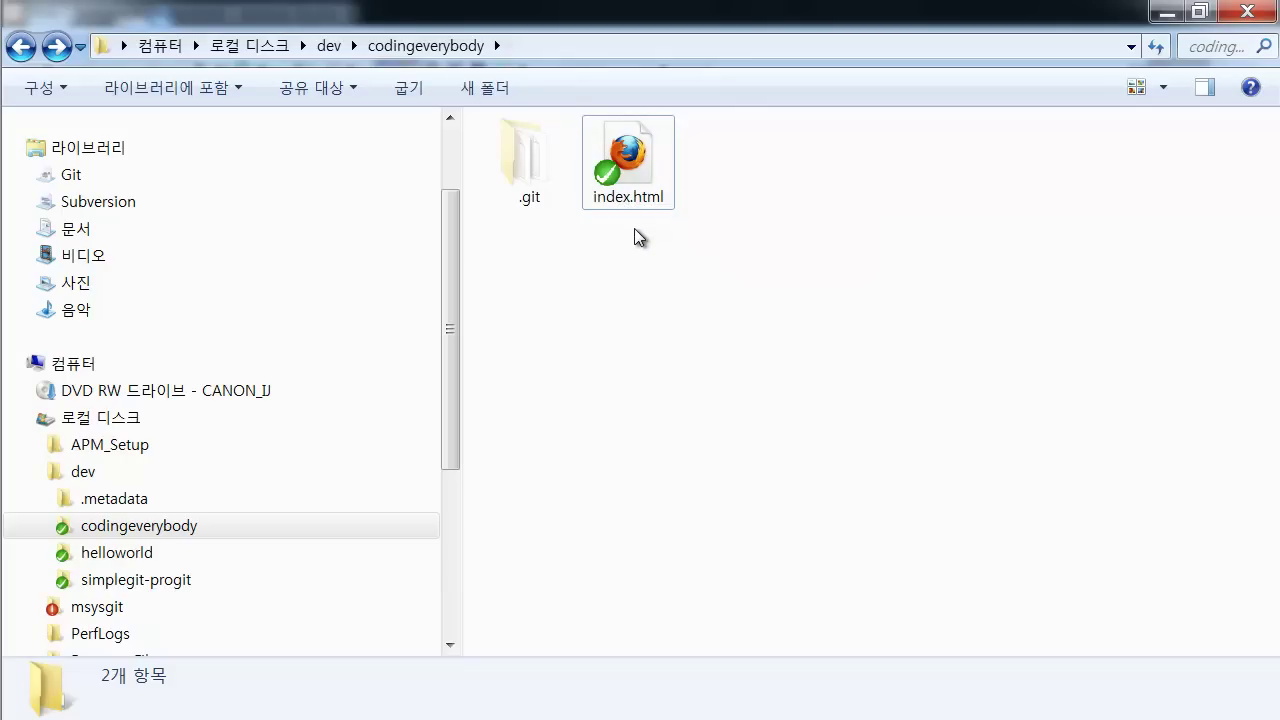
Step: Review the add and commit stages on the workflow page in Firefox, return to the codingeverybody folder and select .git
{"action": "left_click", "coordinate": [340, 716]}
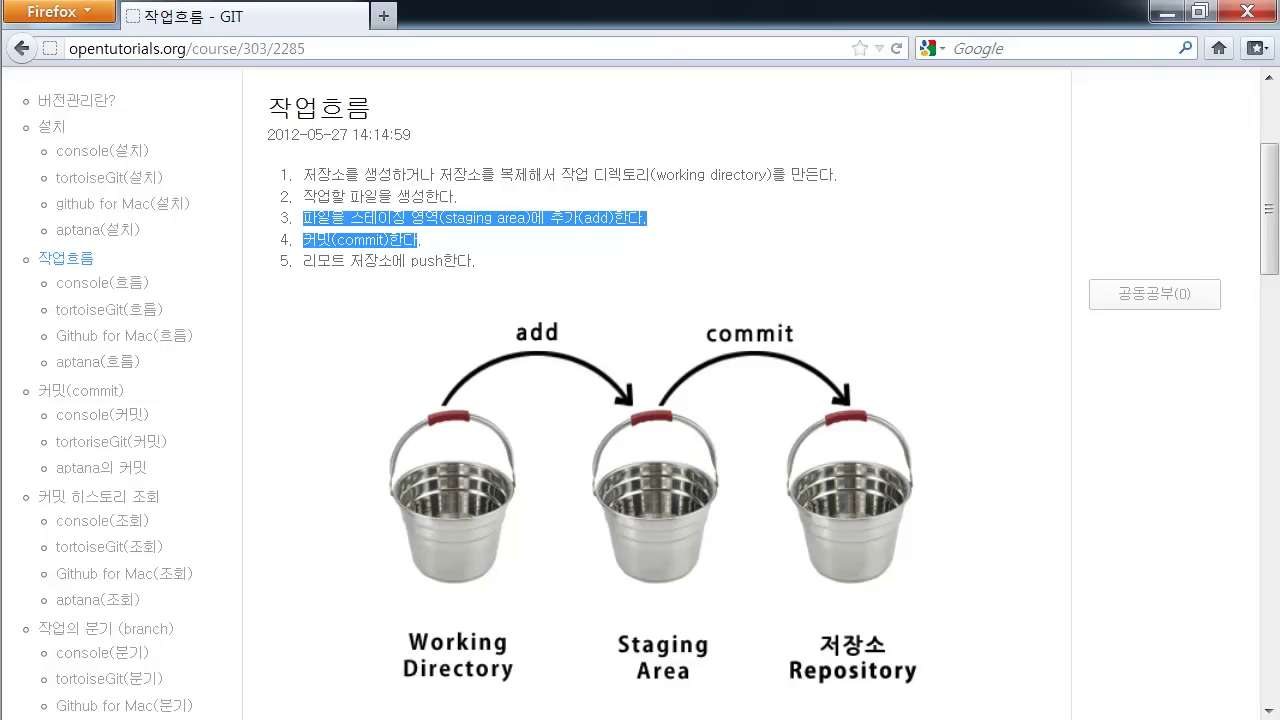
{"action": "key", "text": "alt+Tab"}
{"action": "left_click", "coordinate": [588, 196]}
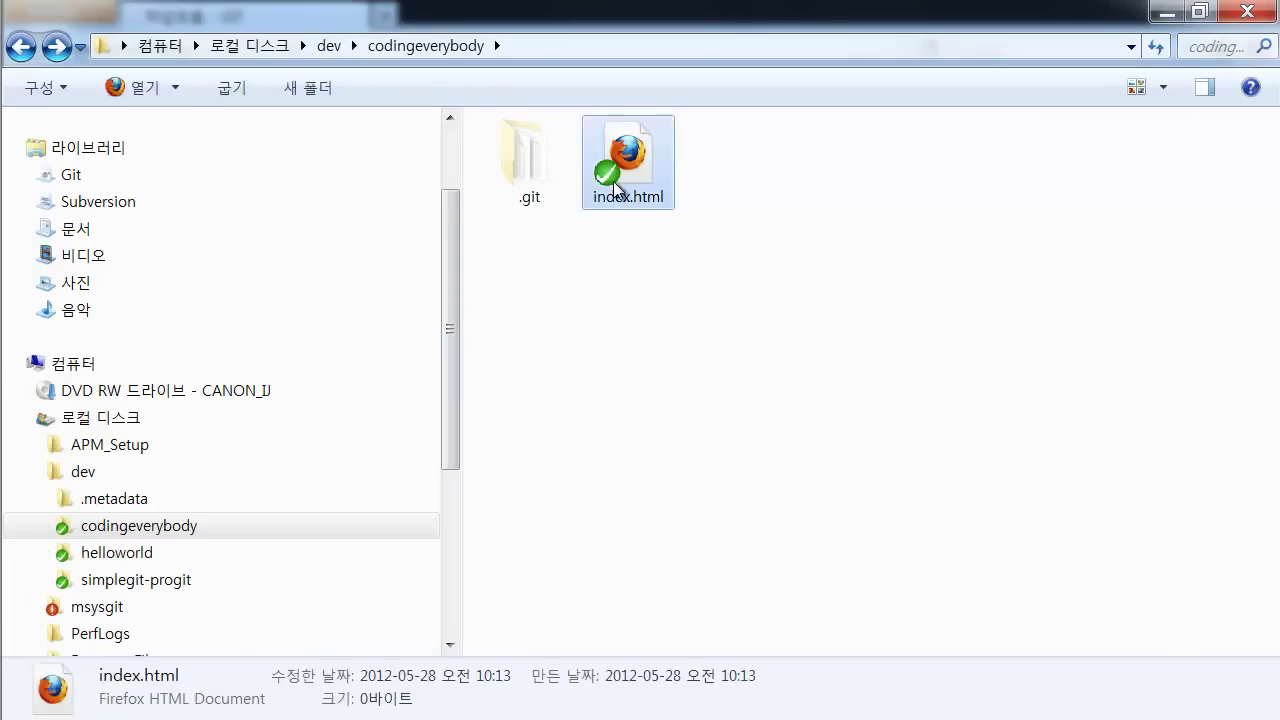
{"action": "left_click", "coordinate": [519, 178]}
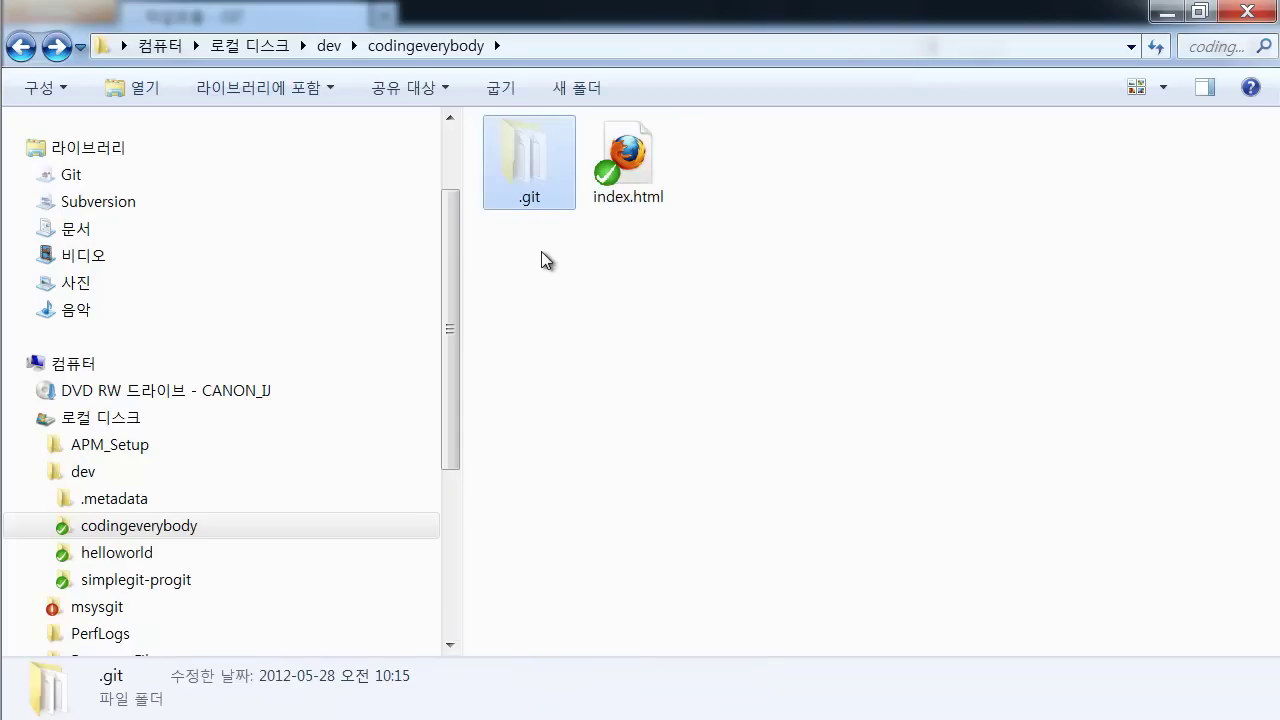
Step: Show the TortoiseGit log for codingeverybody and examine the "최초커밋" commit and its index.html entry
{"action": "right_click", "coordinate": [649, 243]}
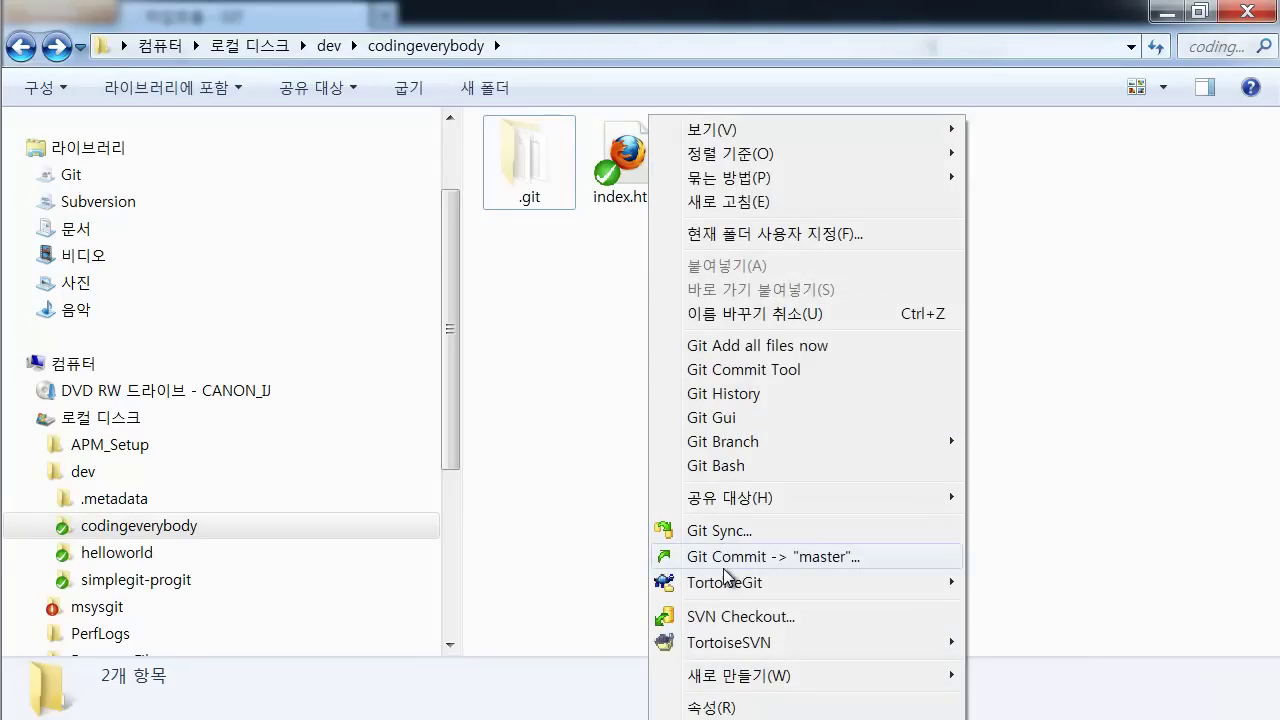
{"action": "mouse_move", "coordinate": [729, 583]}
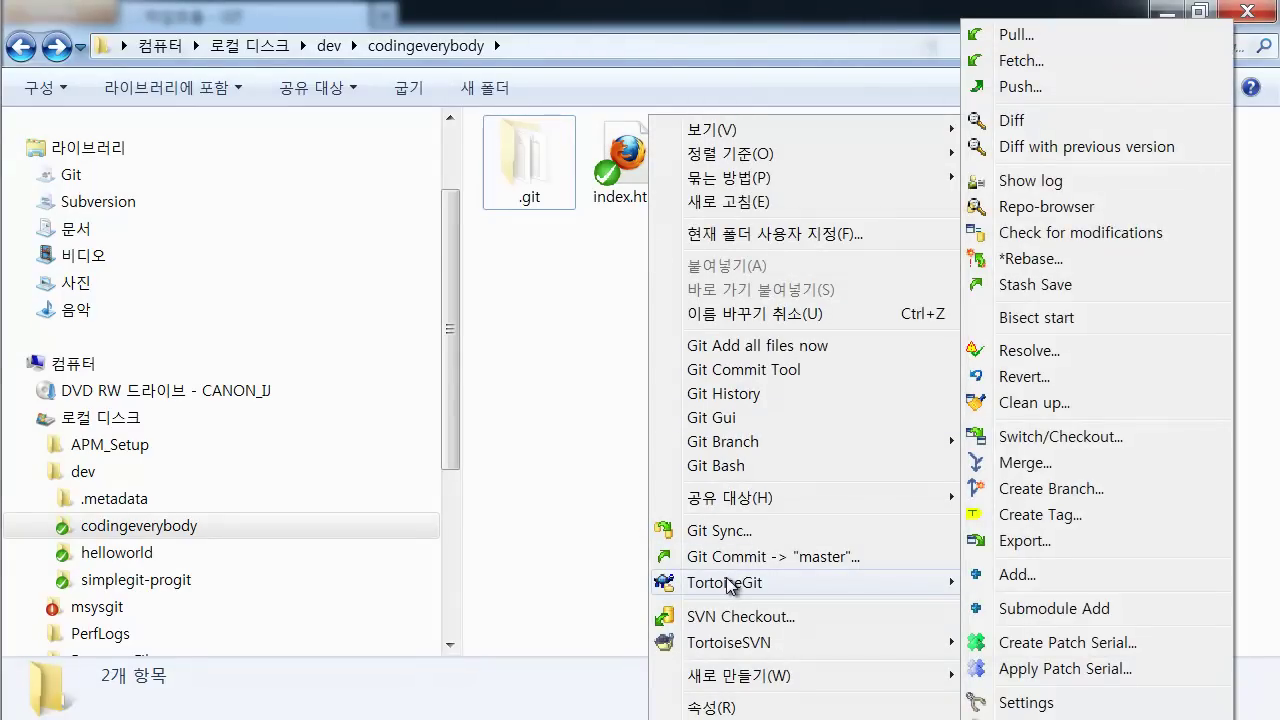
{"action": "left_click", "coordinate": [1099, 187]}
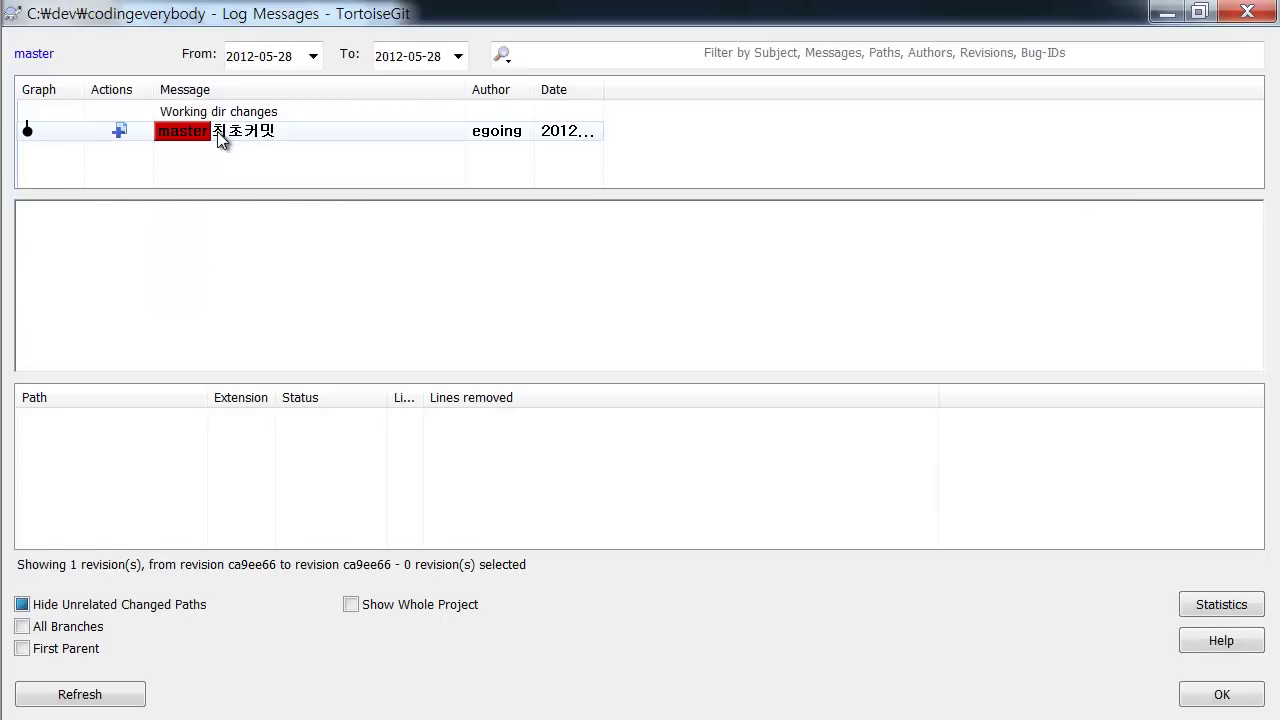
{"action": "left_click", "coordinate": [212, 142]}
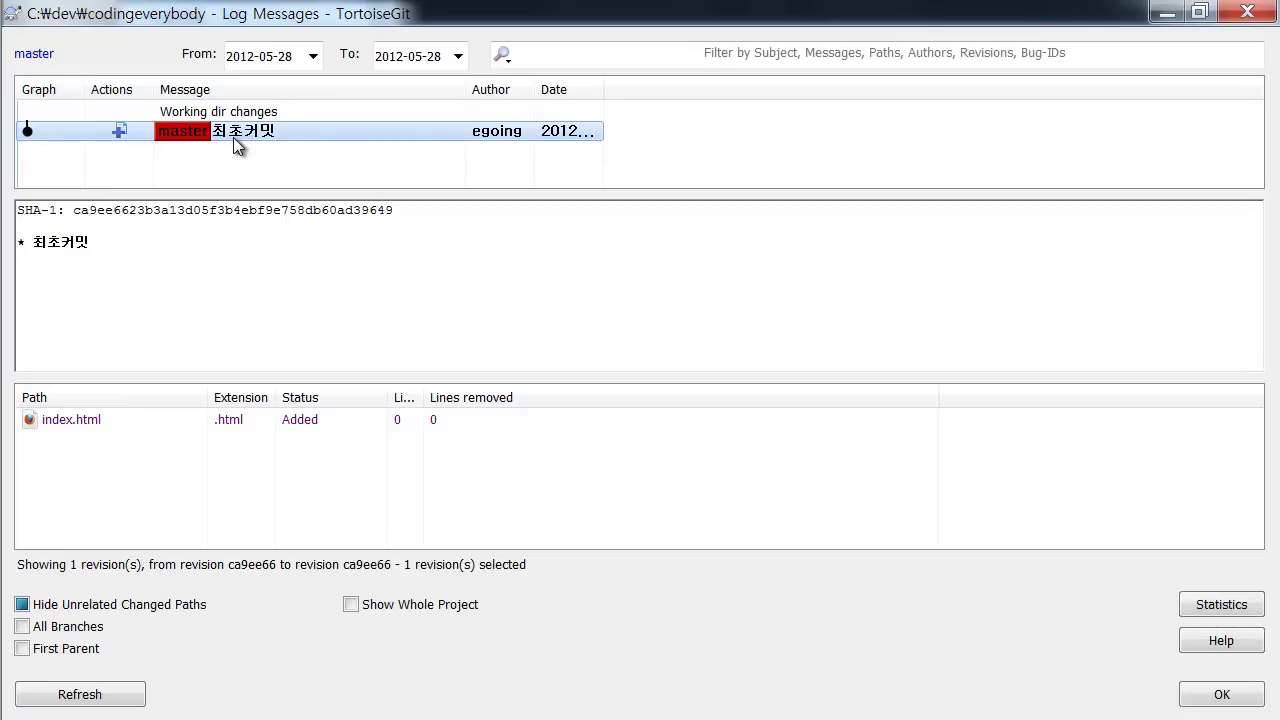
{"action": "left_click", "coordinate": [108, 418]}
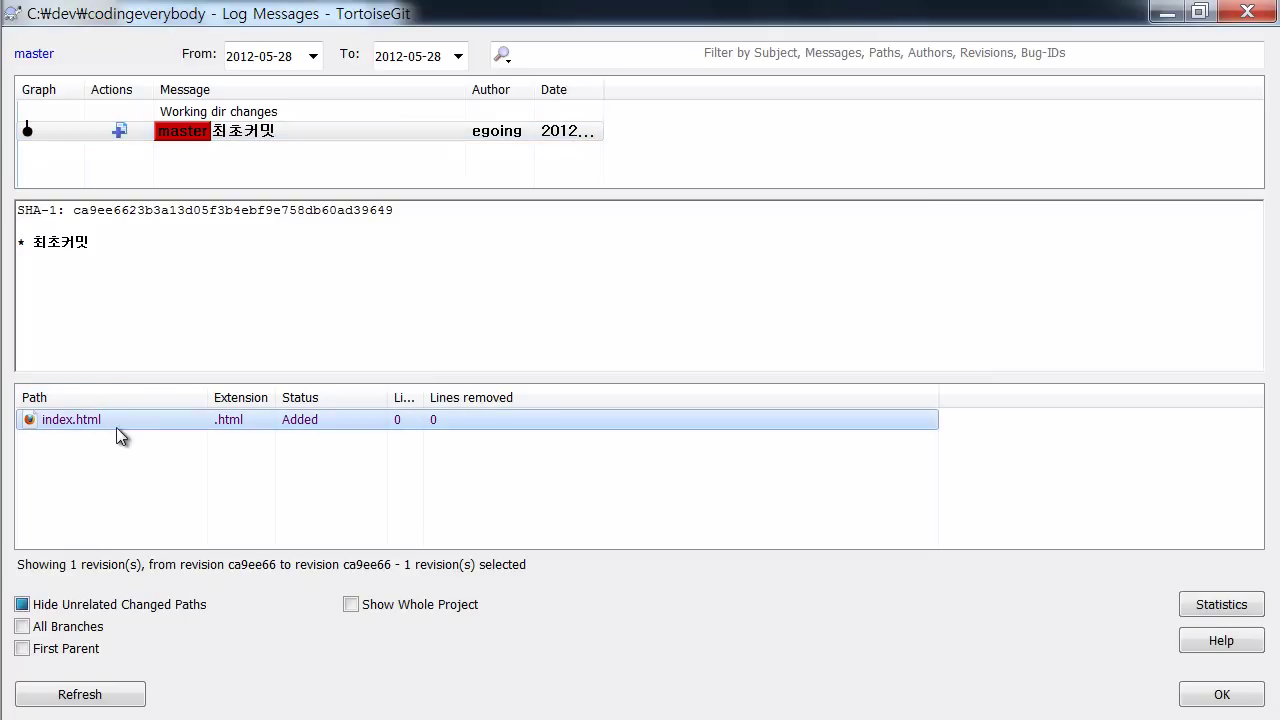
{"action": "left_click", "coordinate": [209, 131]}
Step: Compare the log window with the folder behind it, recheck the commit's details at full size and close the log
{"action": "left_click_drag", "start_coordinate": [429, 9], "coordinate": [768, 360]}
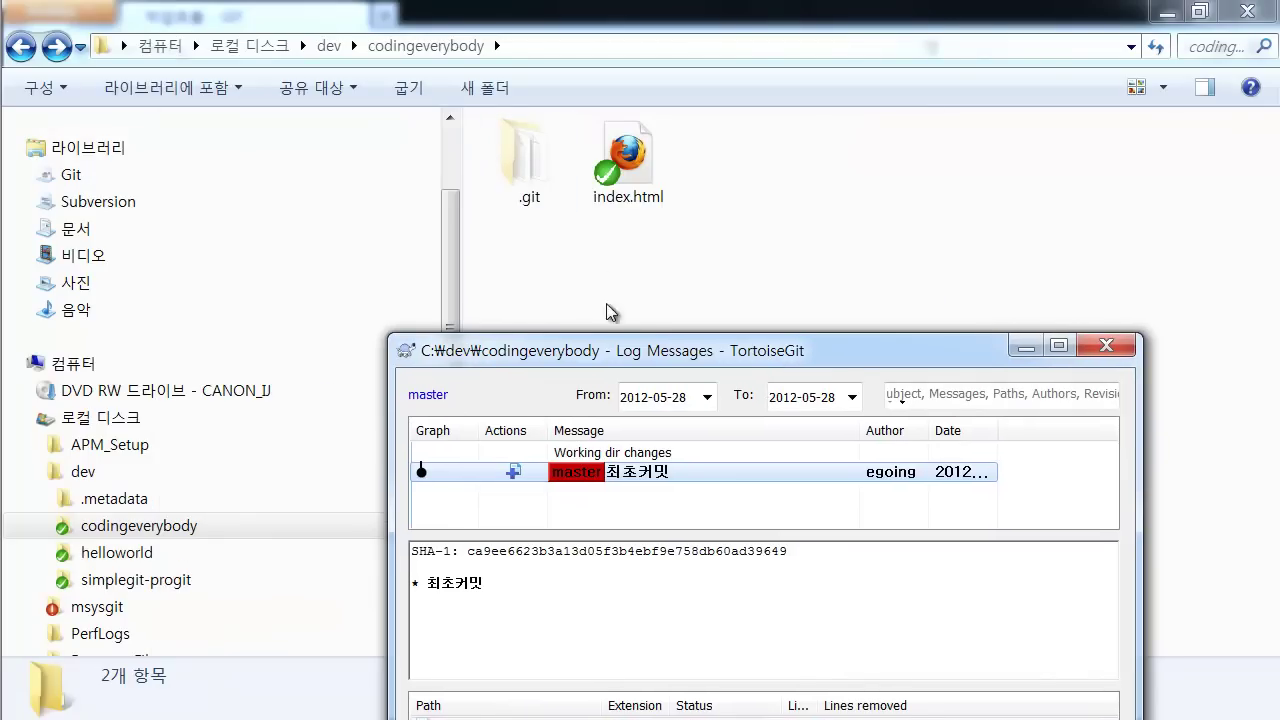
{"action": "left_click_drag", "start_coordinate": [611, 348], "coordinate": [545, 133]}
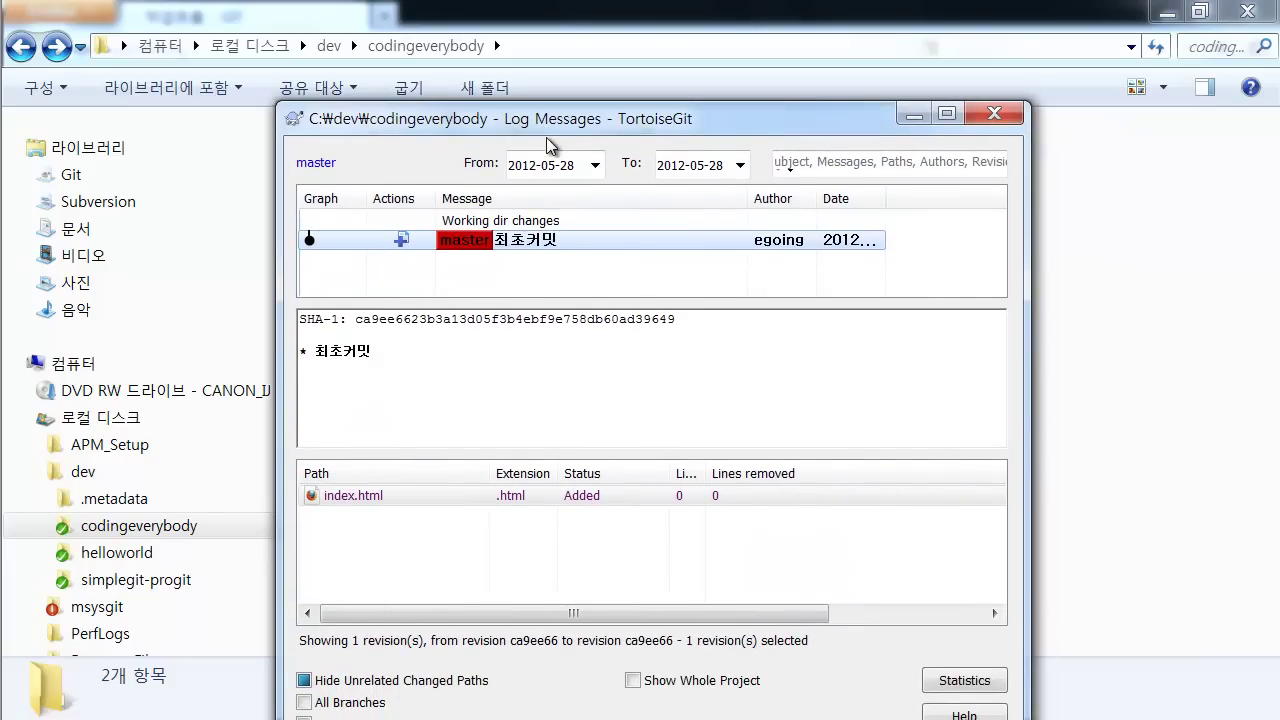
{"action": "double_click", "coordinate": [553, 137]}
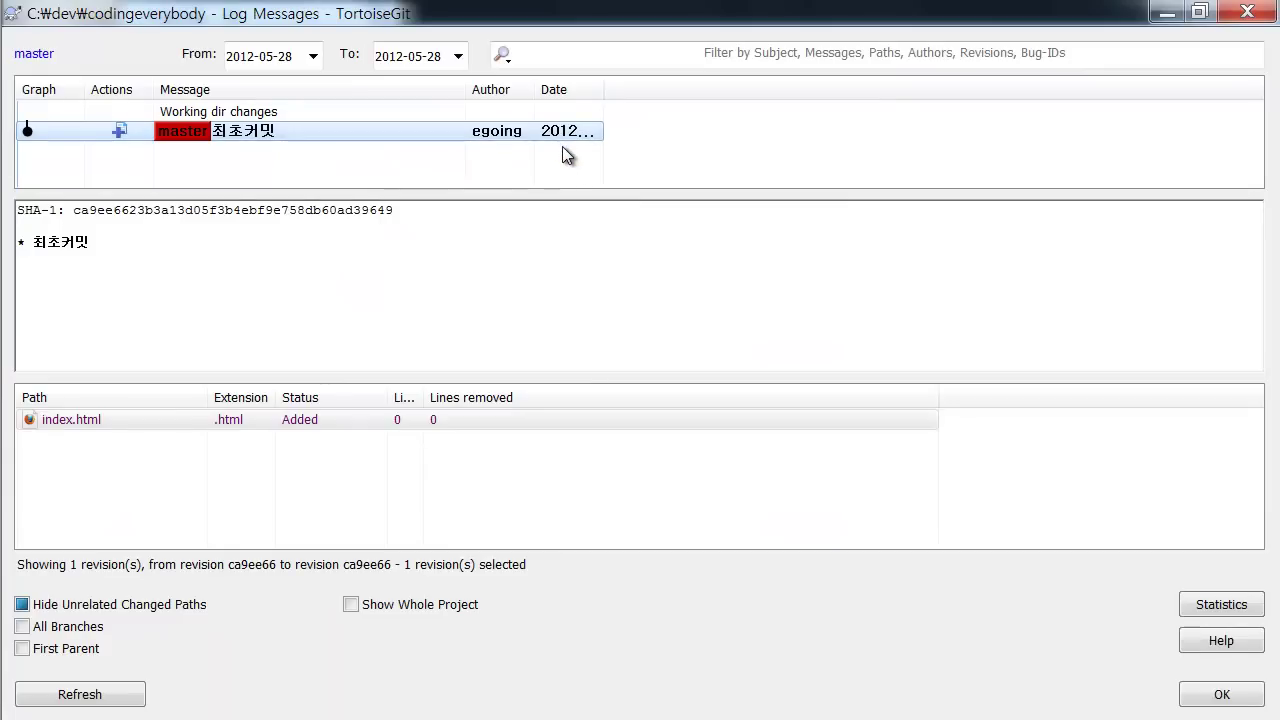
{"action": "left_click", "coordinate": [283, 130]}
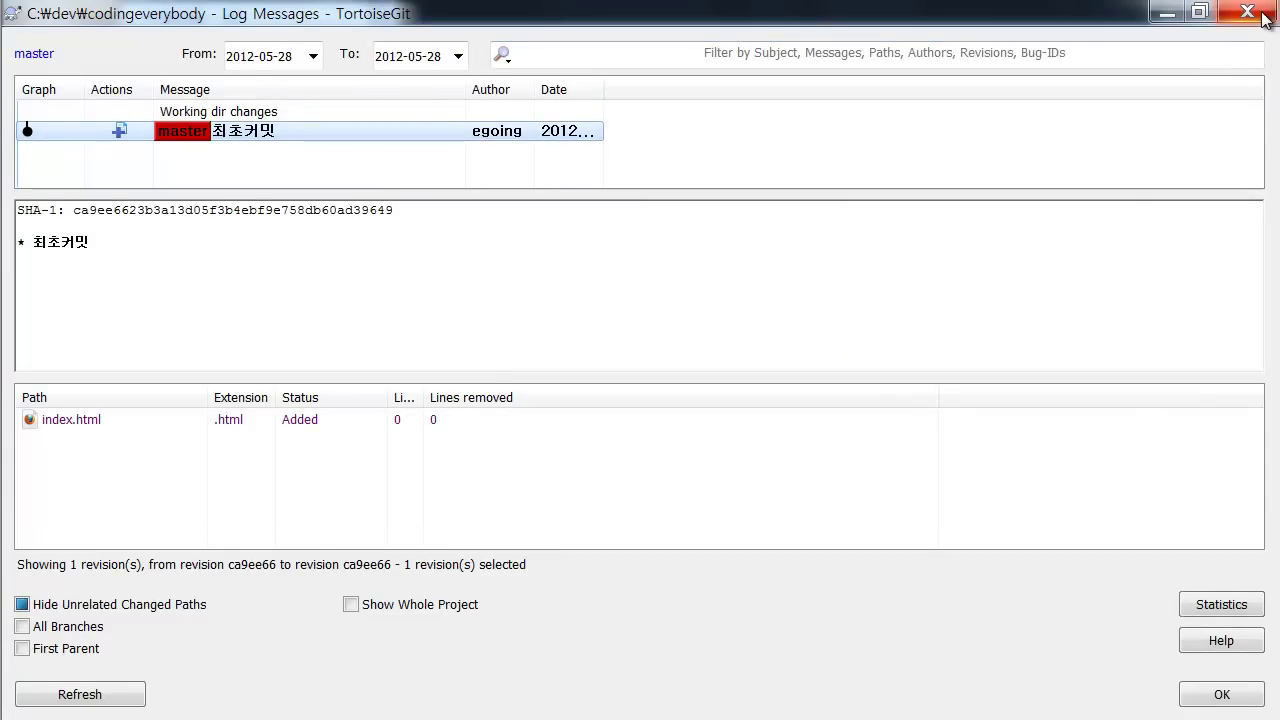
{"action": "left_click", "coordinate": [117, 421]}
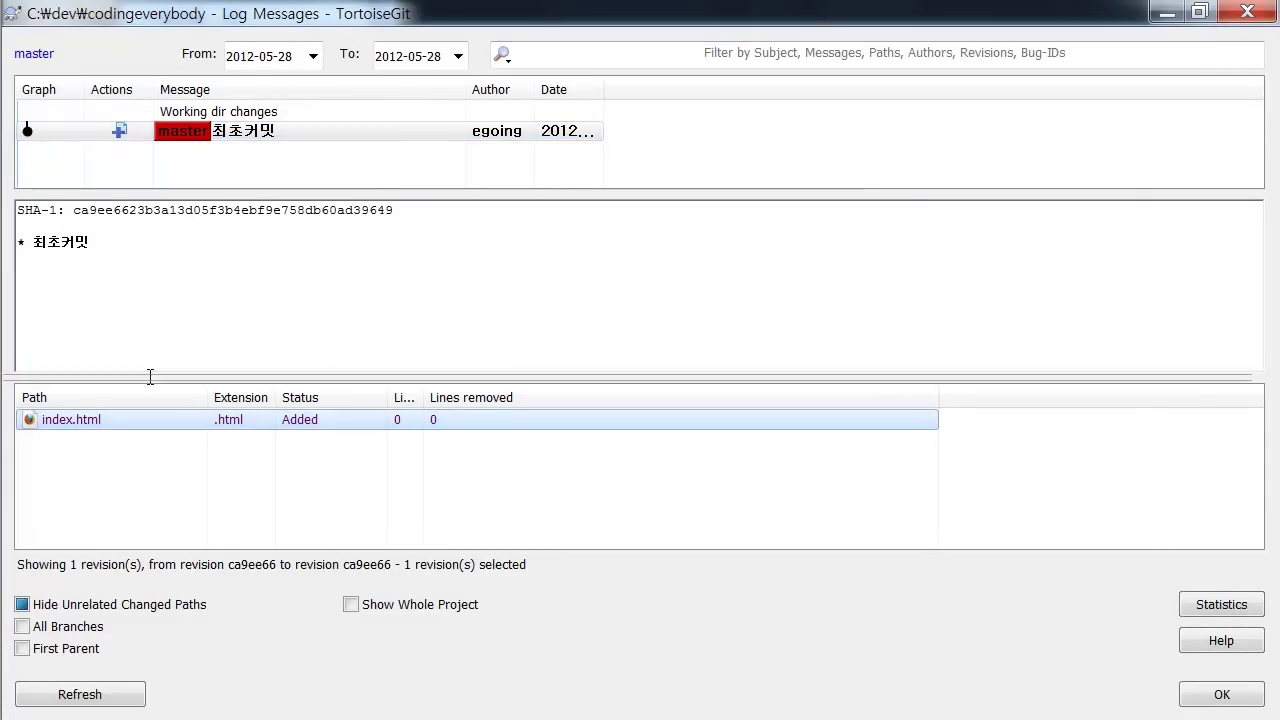
{"action": "left_click", "coordinate": [225, 163]}
{"action": "left_click", "coordinate": [224, 135]}
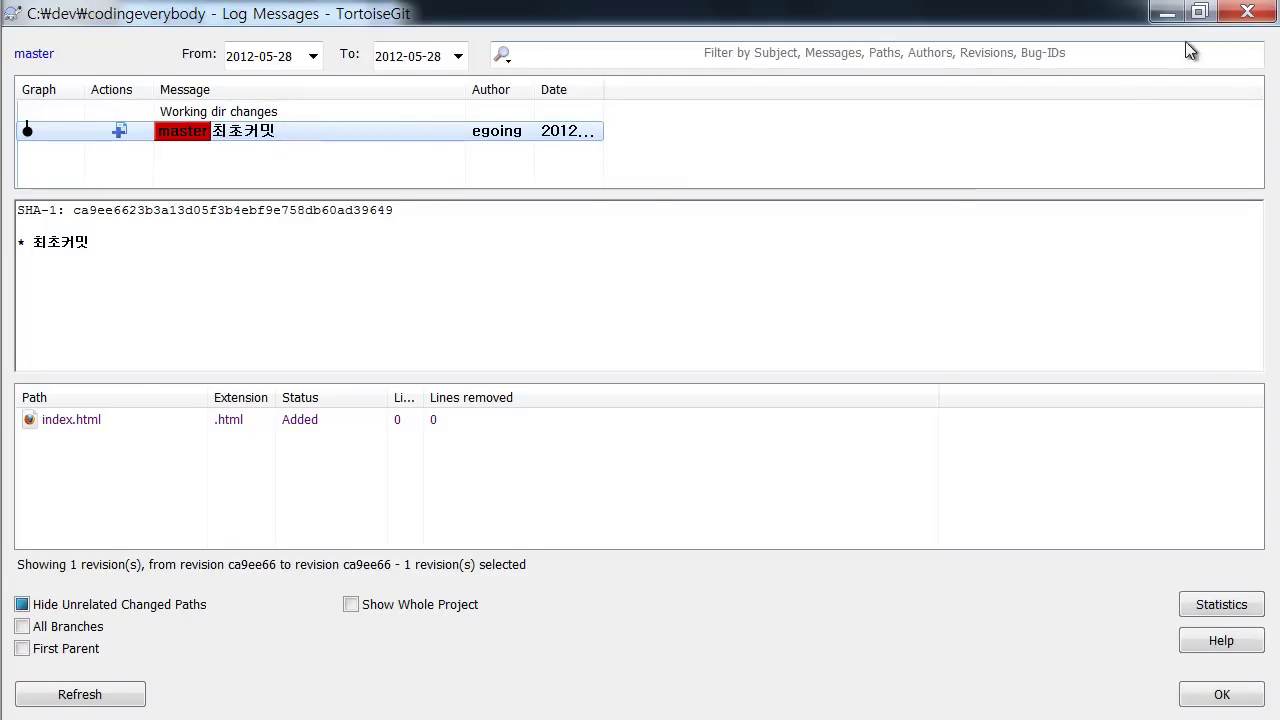
{"action": "left_click", "coordinate": [1246, 12]}
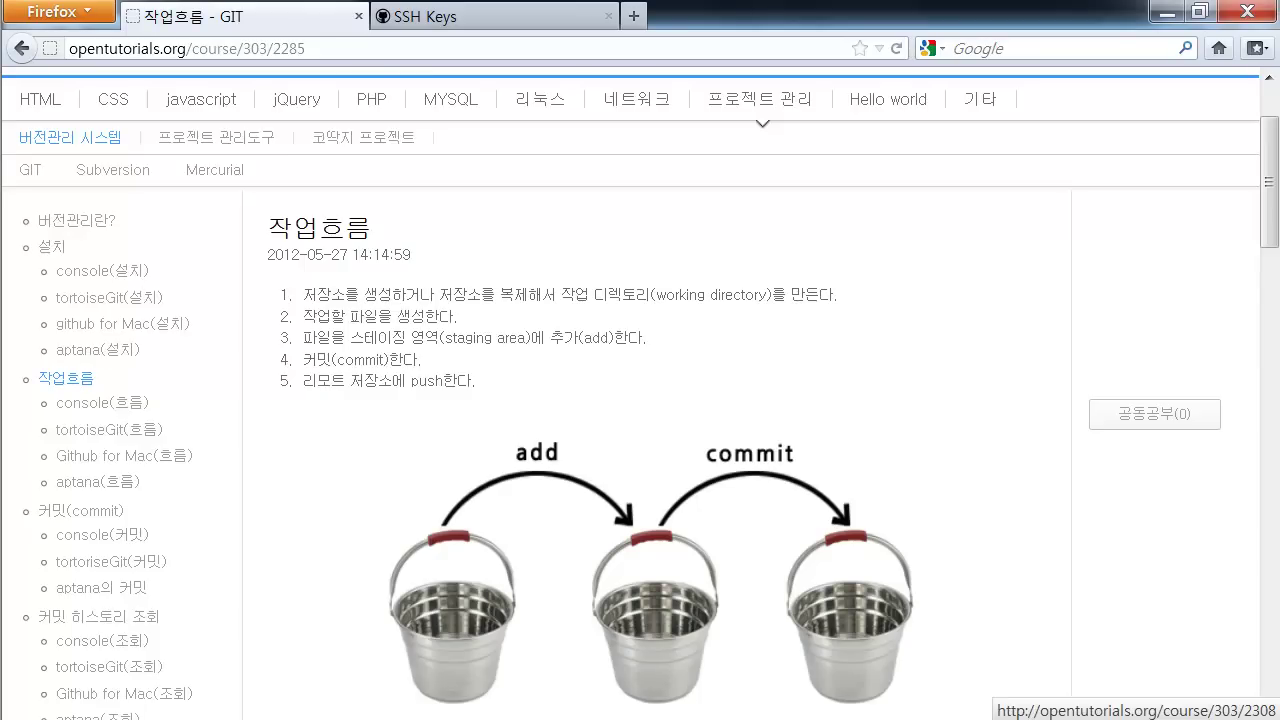
Step: Switch from Firefox to Windows Explorer, go to dev\codingeverybody and open index.html in Notepad
{"action": "key", "text": "alt+Tab"}
{"action": "left_click_drag", "start_coordinate": [455, 380], "coordinate": [443, 429]}
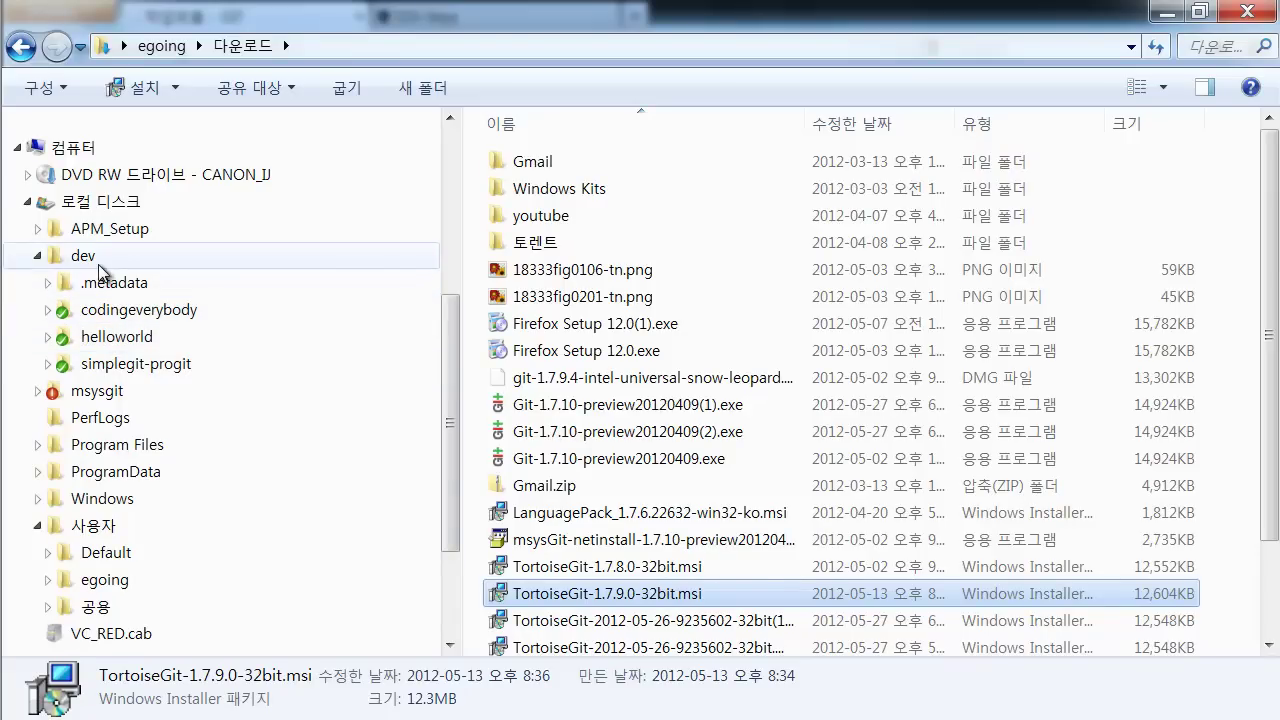
{"action": "left_click", "coordinate": [131, 309]}
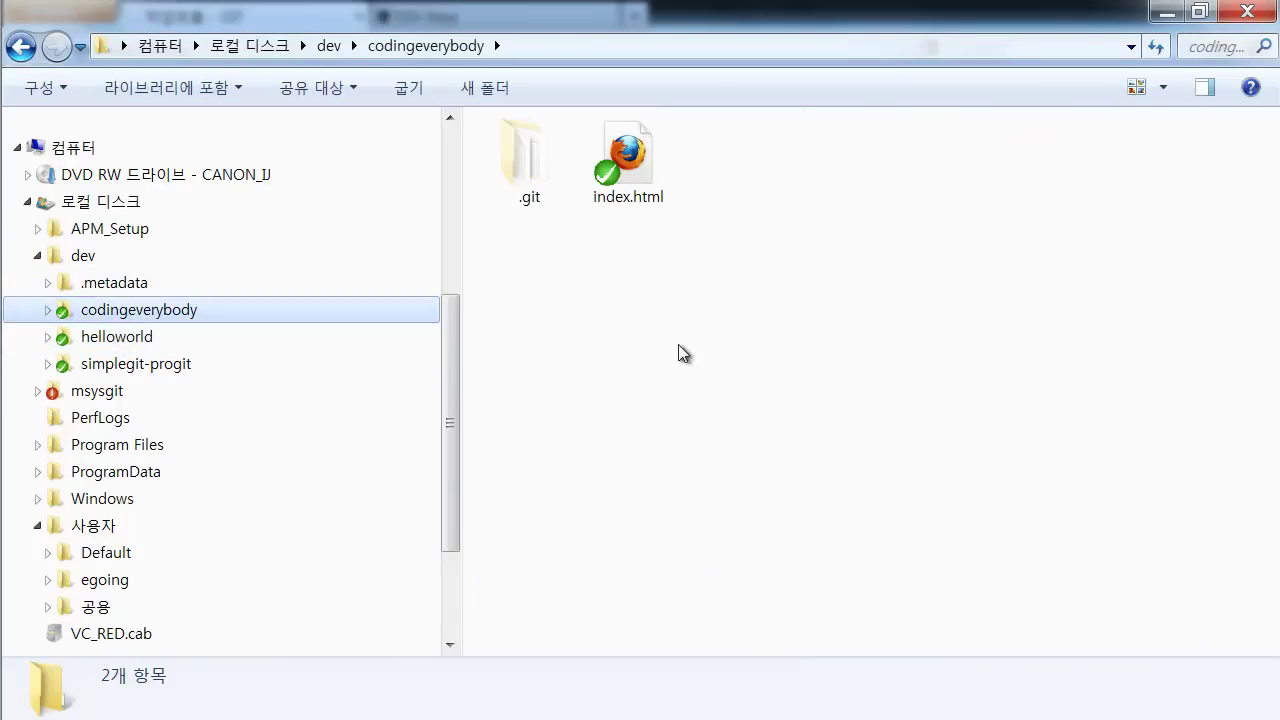
{"action": "left_click", "coordinate": [636, 184]}
{"action": "right_click", "coordinate": [636, 182]}
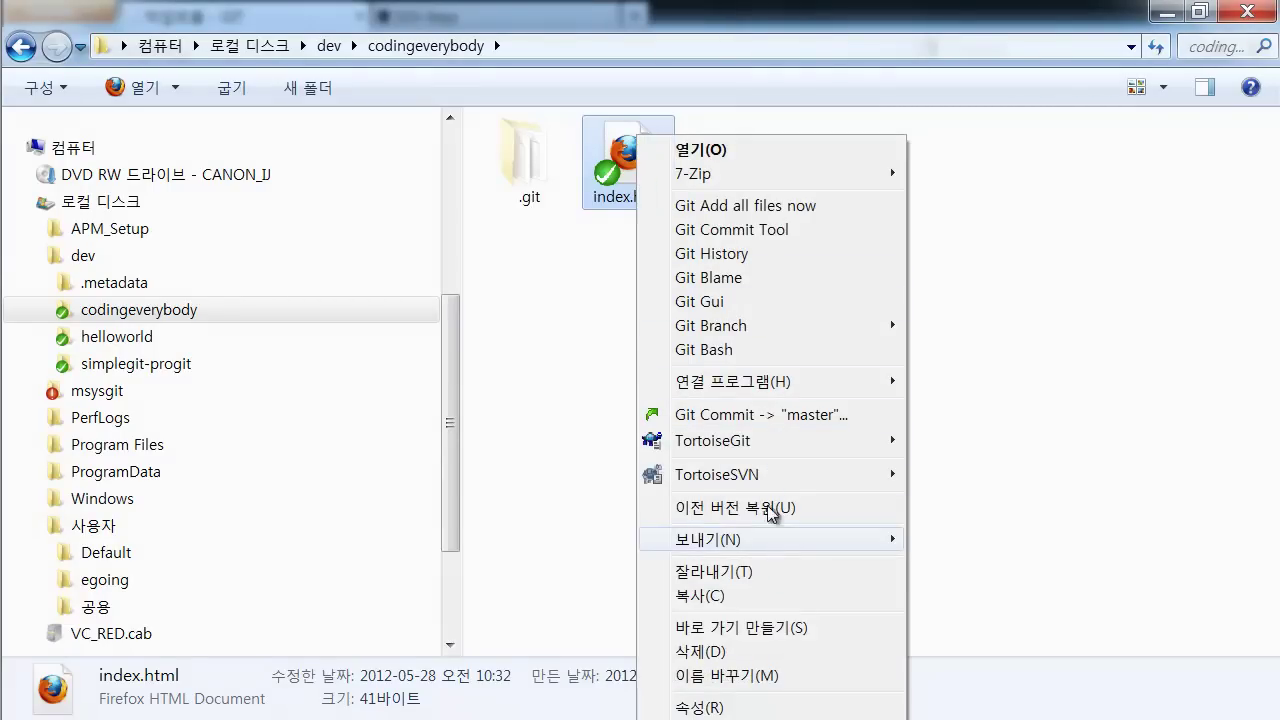
{"action": "mouse_move", "coordinate": [787, 383]}
{"action": "left_click", "coordinate": [1040, 487]}
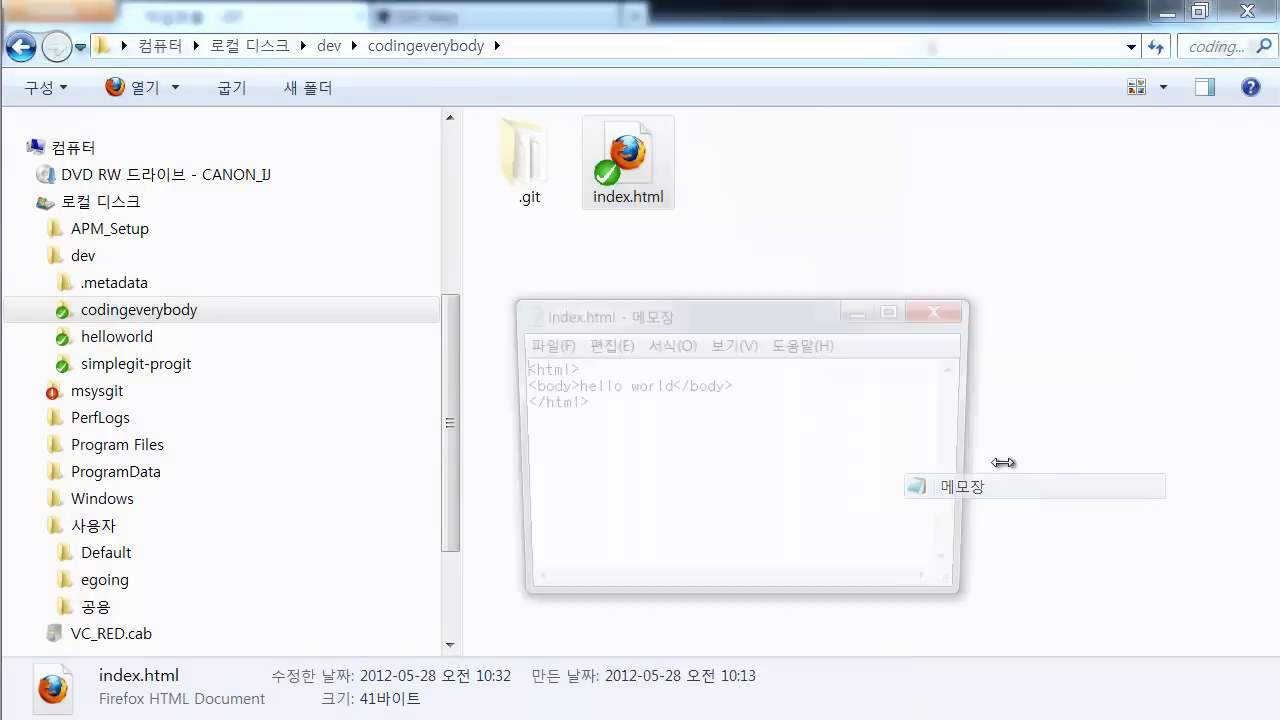
Step: Insert ", codingeverybody" after "hello world" in the body of index.html, save the file and close Notepad
{"action": "left_click", "coordinate": [662, 385]}
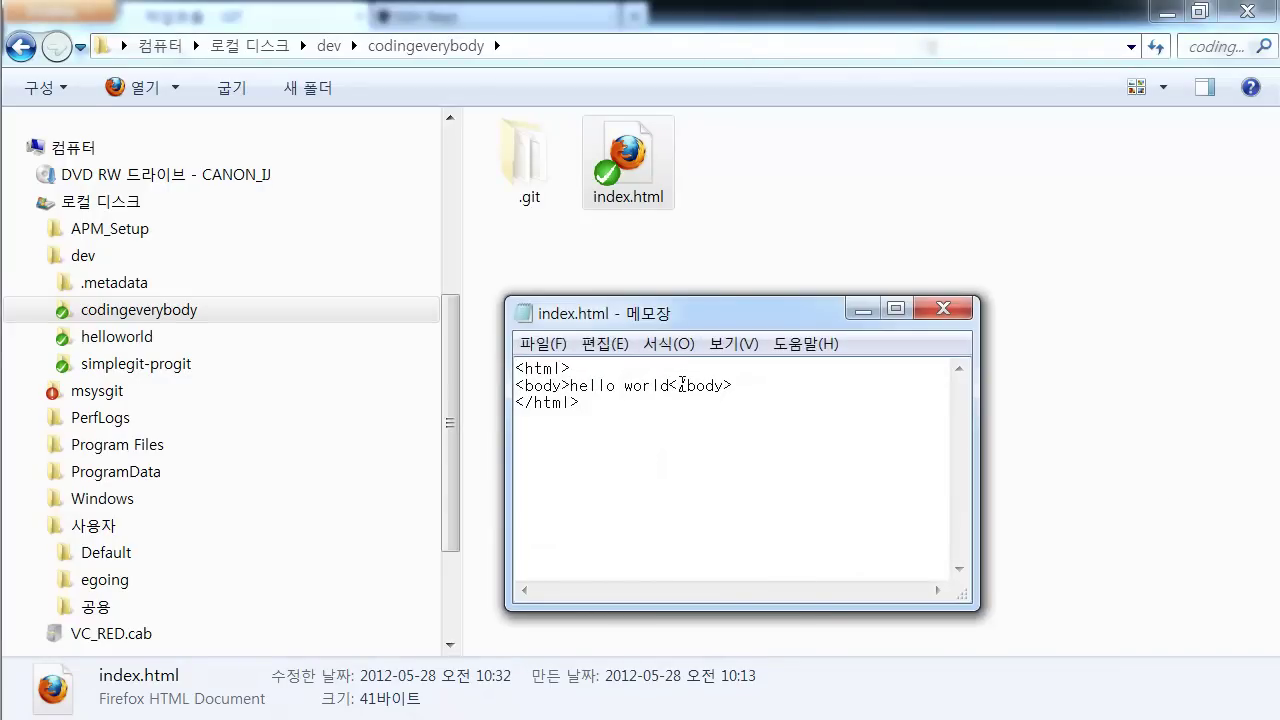
{"action": "type", "text": ", codingeverybody"}
{"action": "key", "text": "ctrl+s"}
{"action": "left_click", "coordinate": [970, 310]}
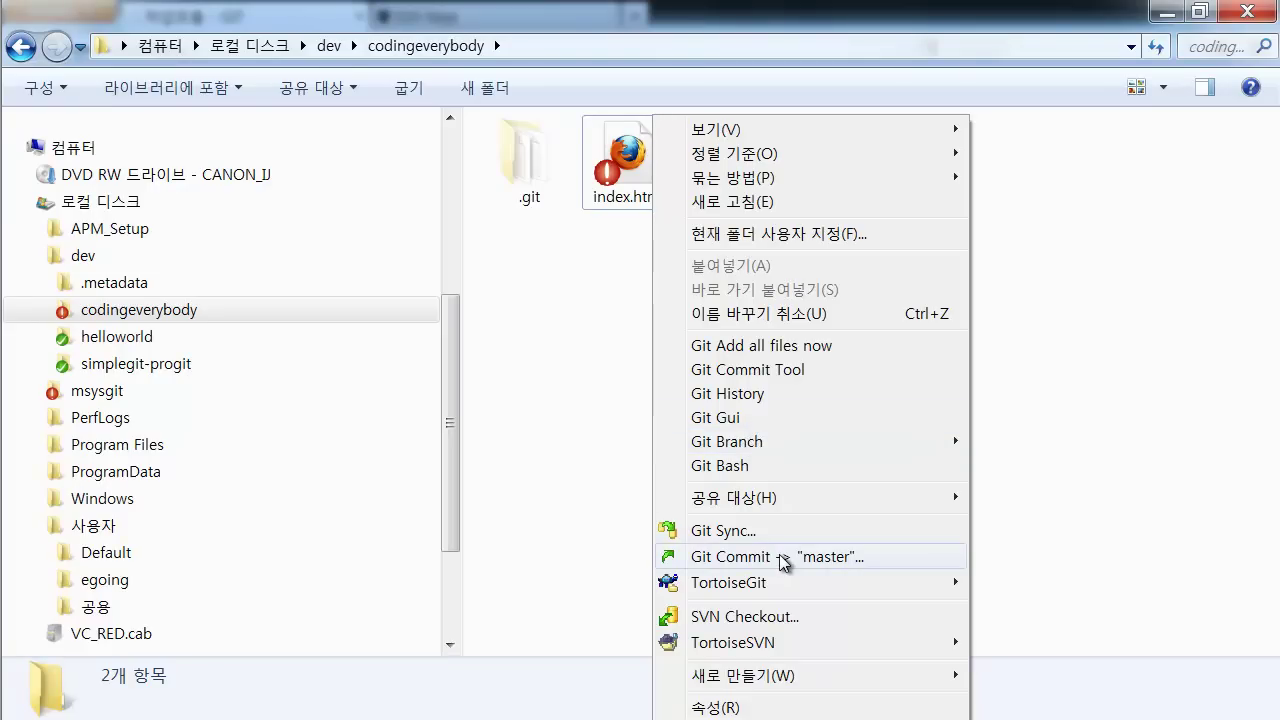
Step: Commit the modified index.html to master with the message "코딩에브리바디 추가" and close the progress dialog
{"action": "left_click", "coordinate": [781, 563]}
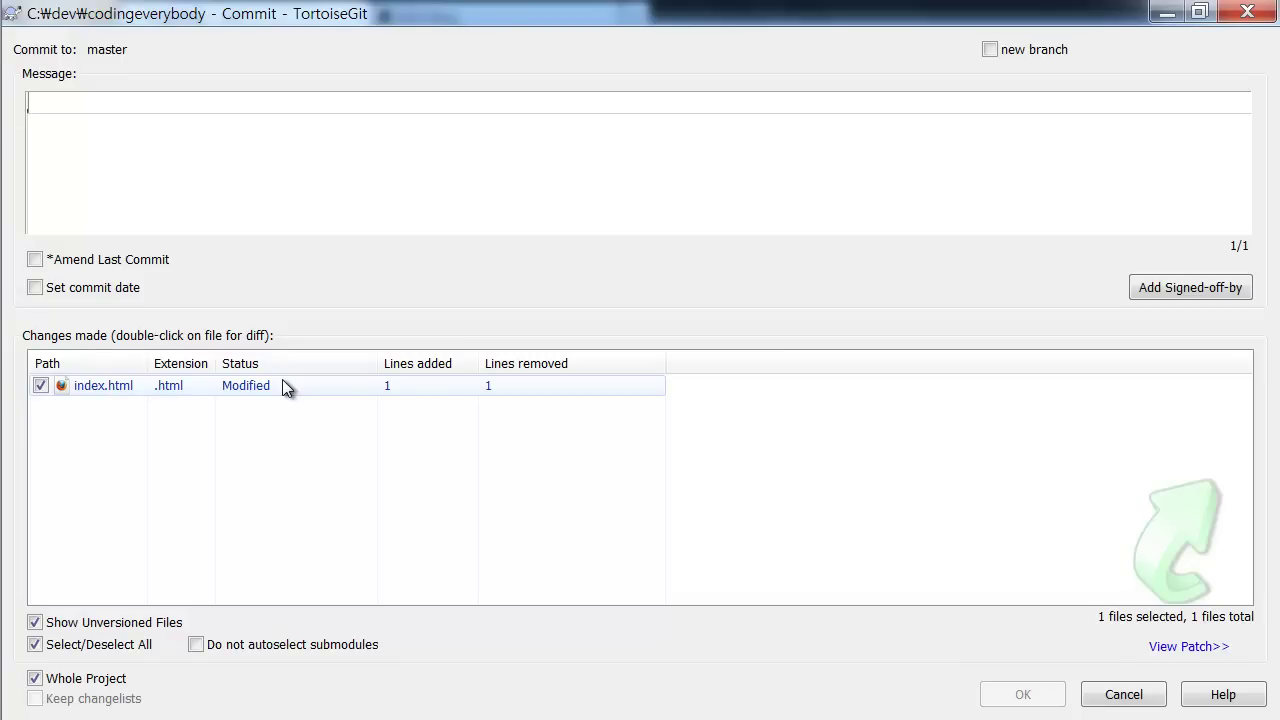
{"action": "key", "text": "alt"}
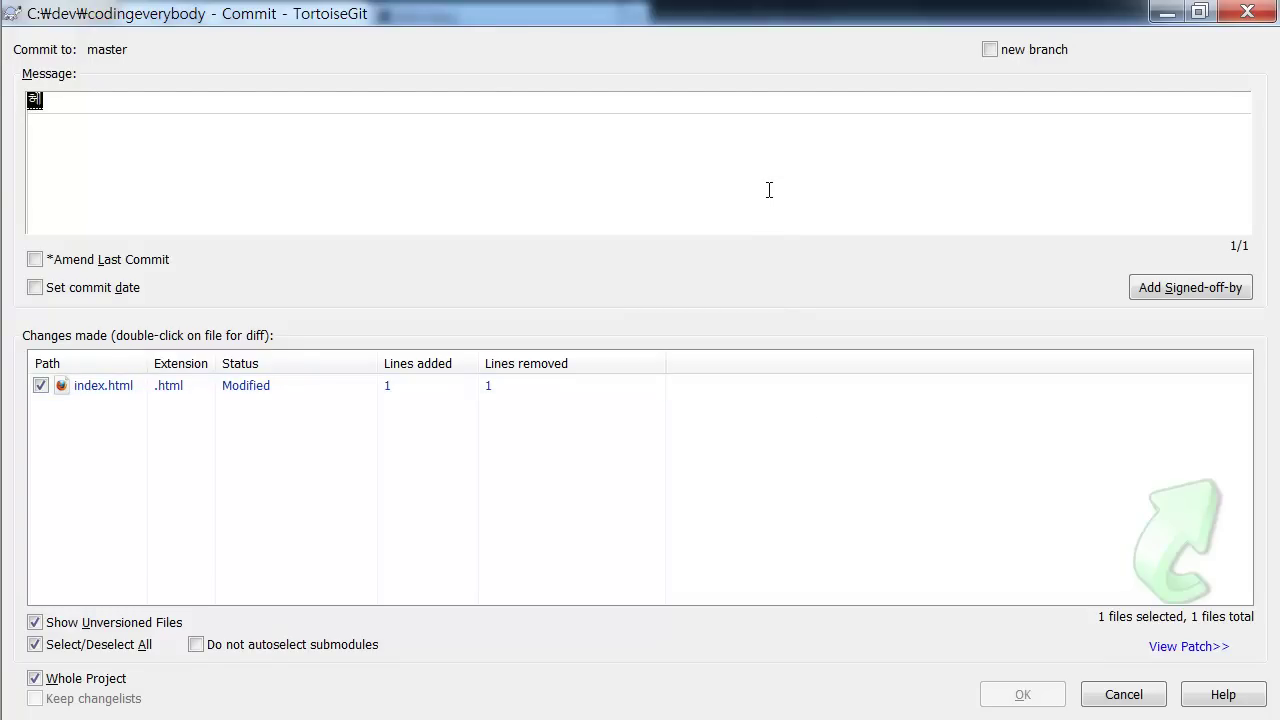
{"action": "type", "text": "커딩에브리바디 추가"}
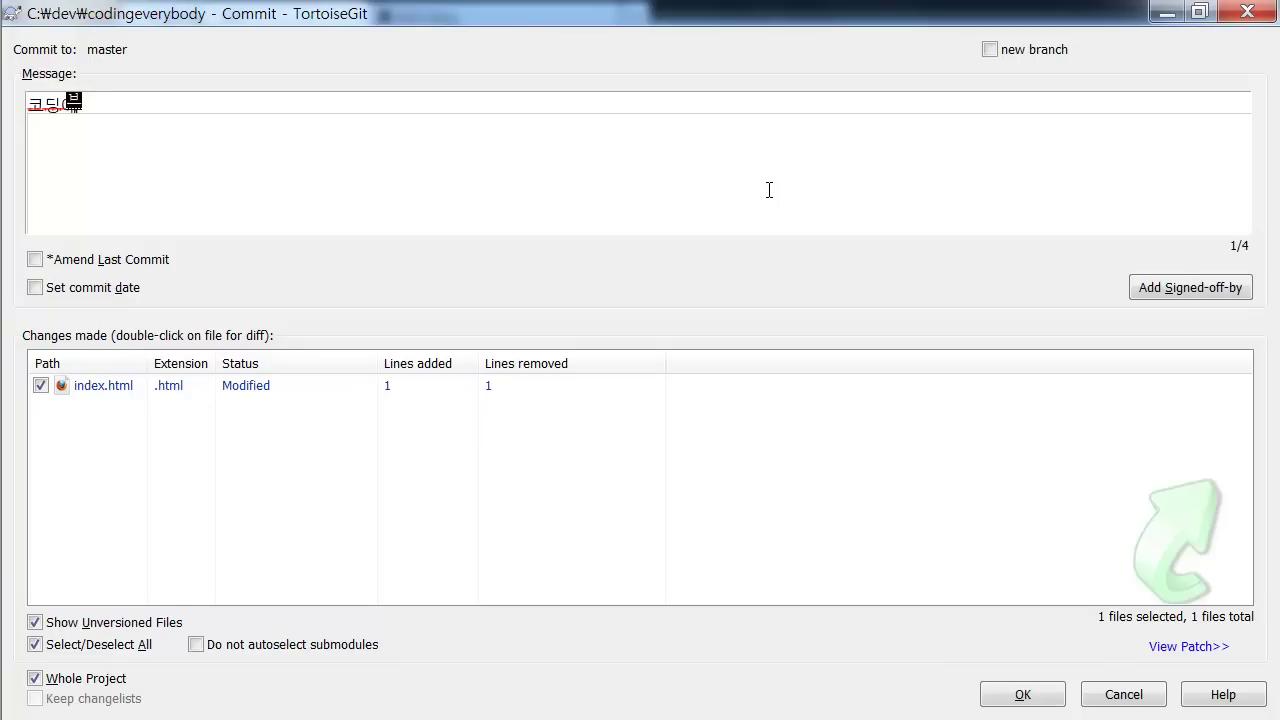
{"action": "key", "text": "BackSpace"}
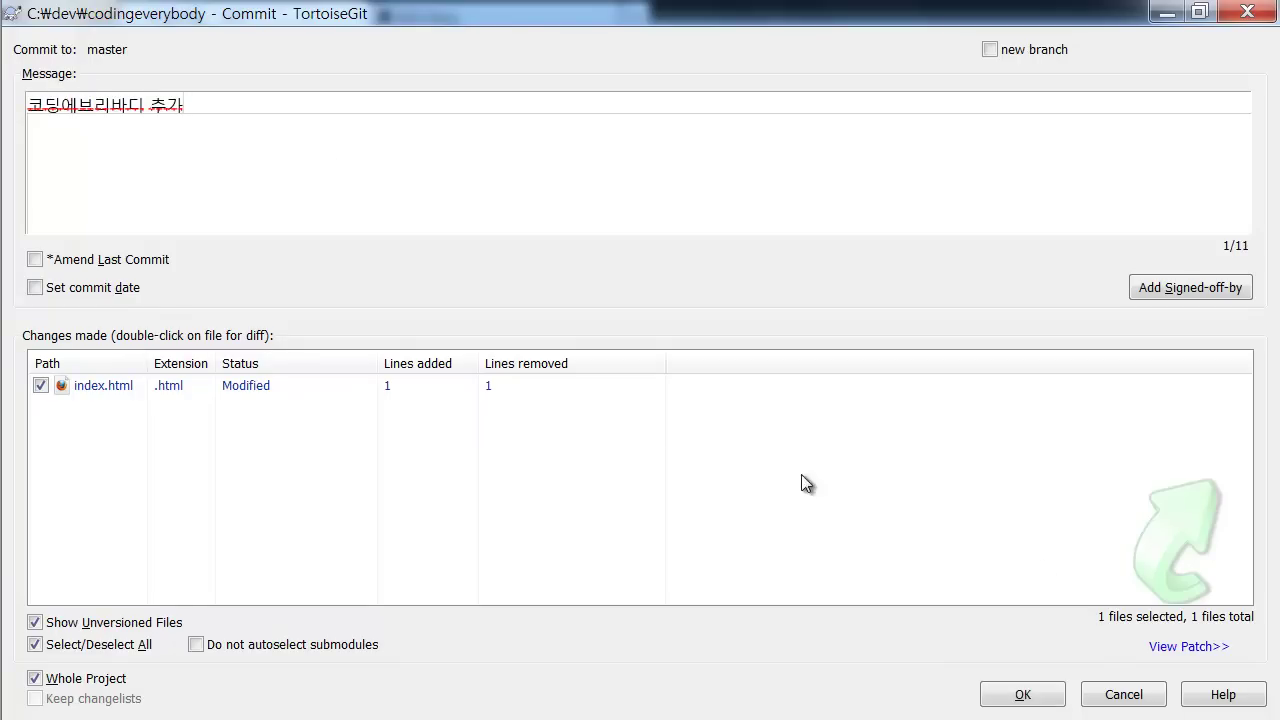
{"action": "left_click", "coordinate": [1015, 697]}
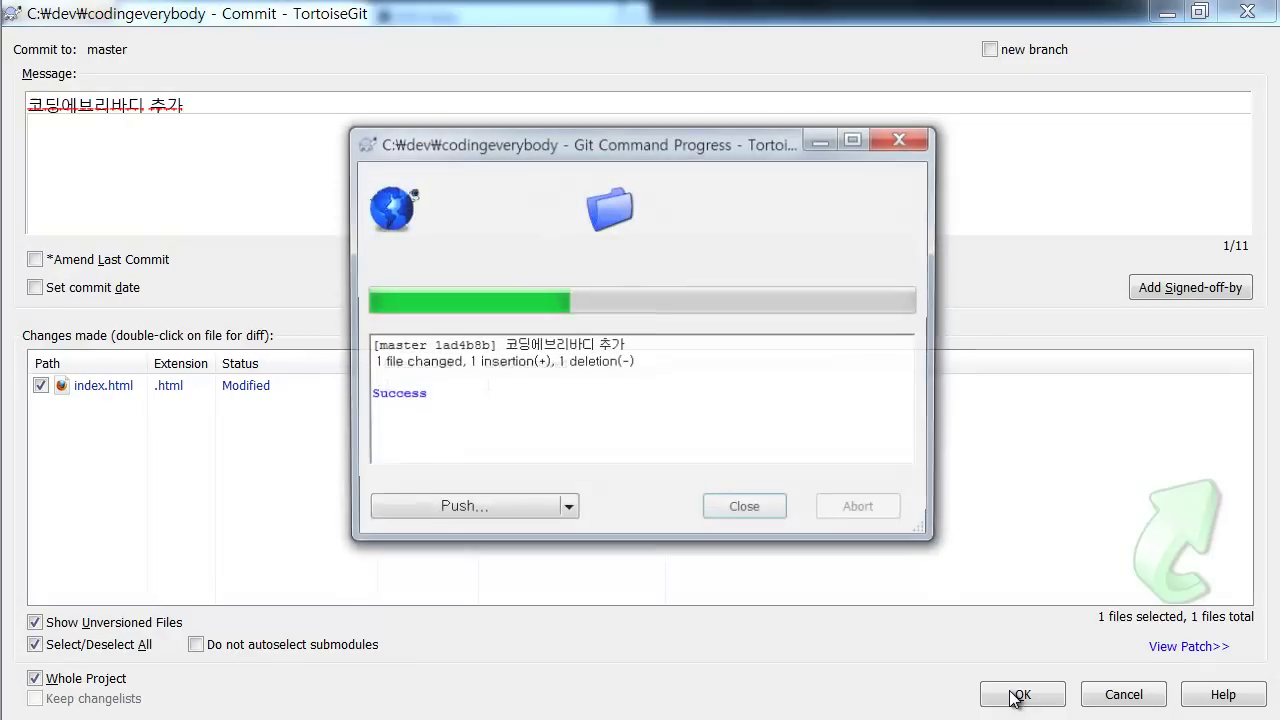
{"action": "left_click", "coordinate": [748, 515]}
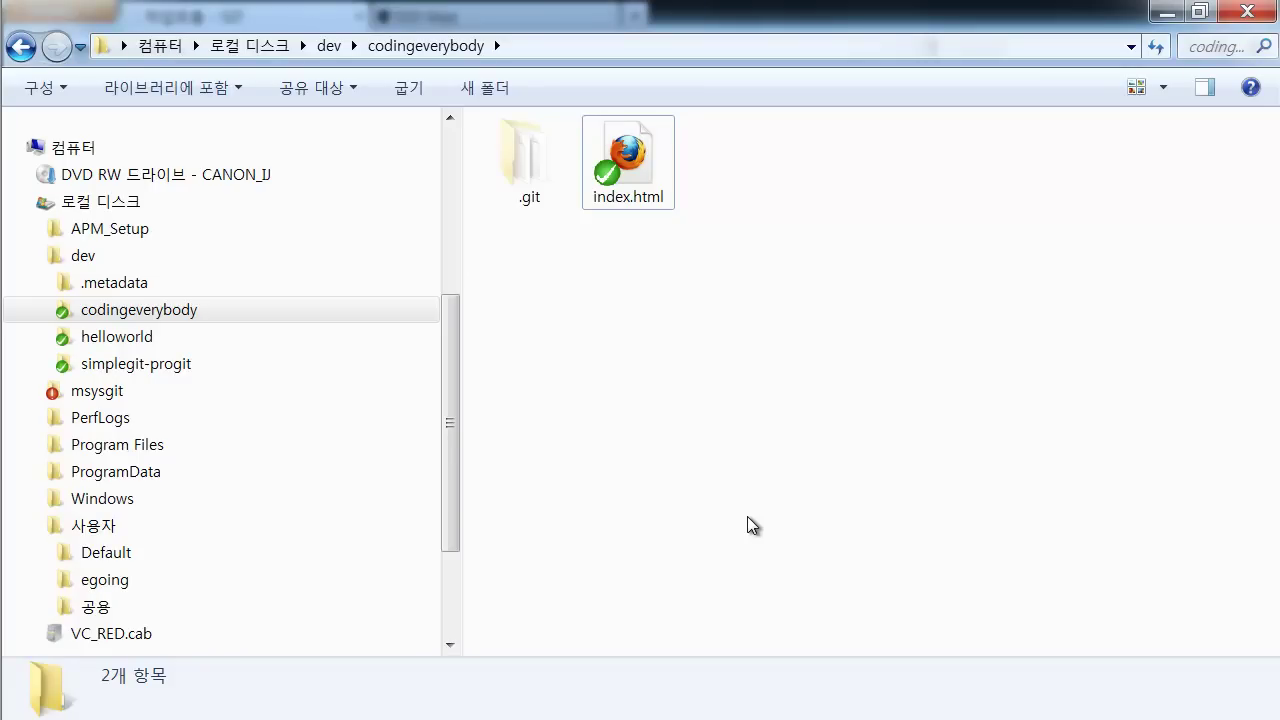
Step: Open Git Sync for the codingeverybody folder and widen the outgoing commits' Message column to fit its text
{"action": "left_click", "coordinate": [543, 194]}
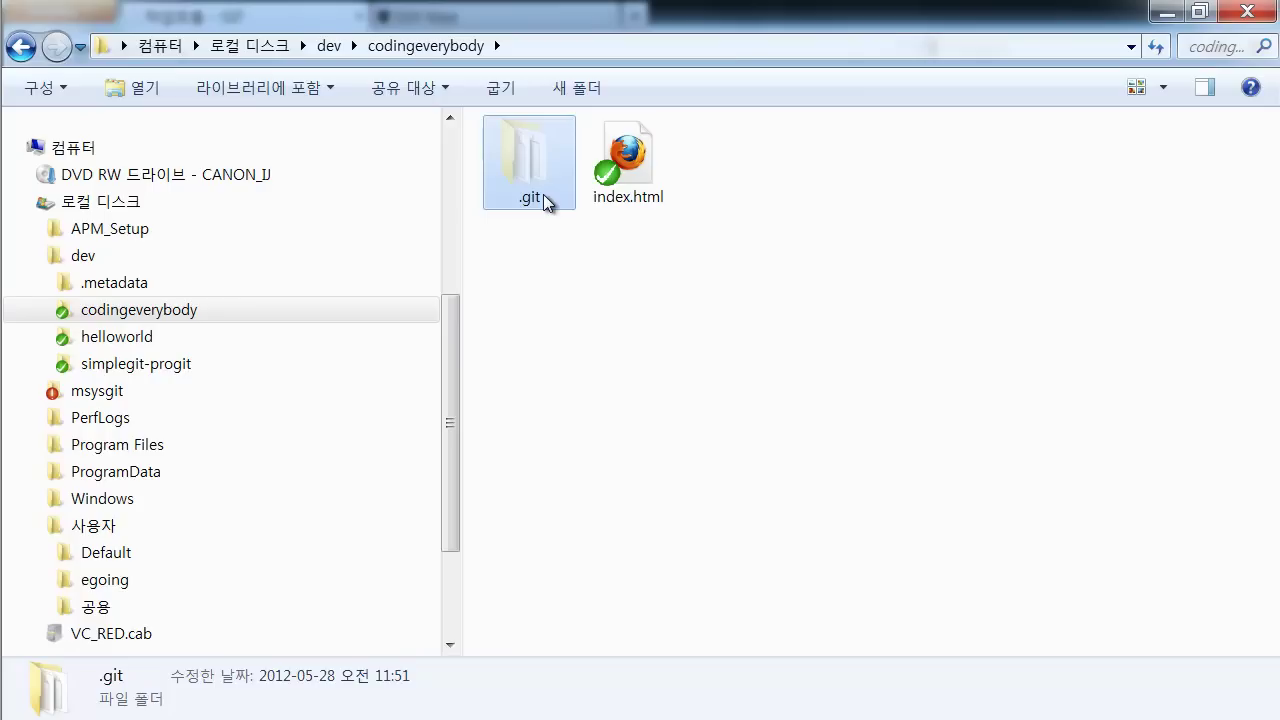
{"action": "right_click", "coordinate": [603, 265]}
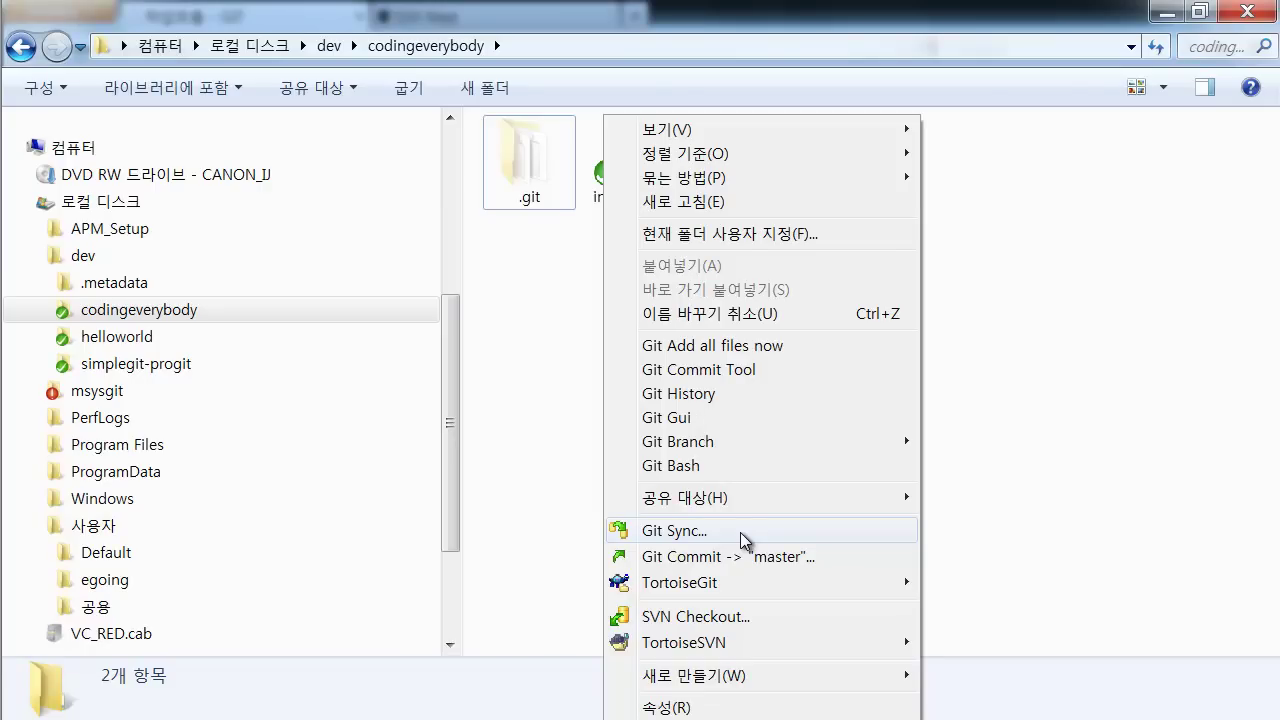
{"action": "left_click", "coordinate": [808, 535]}
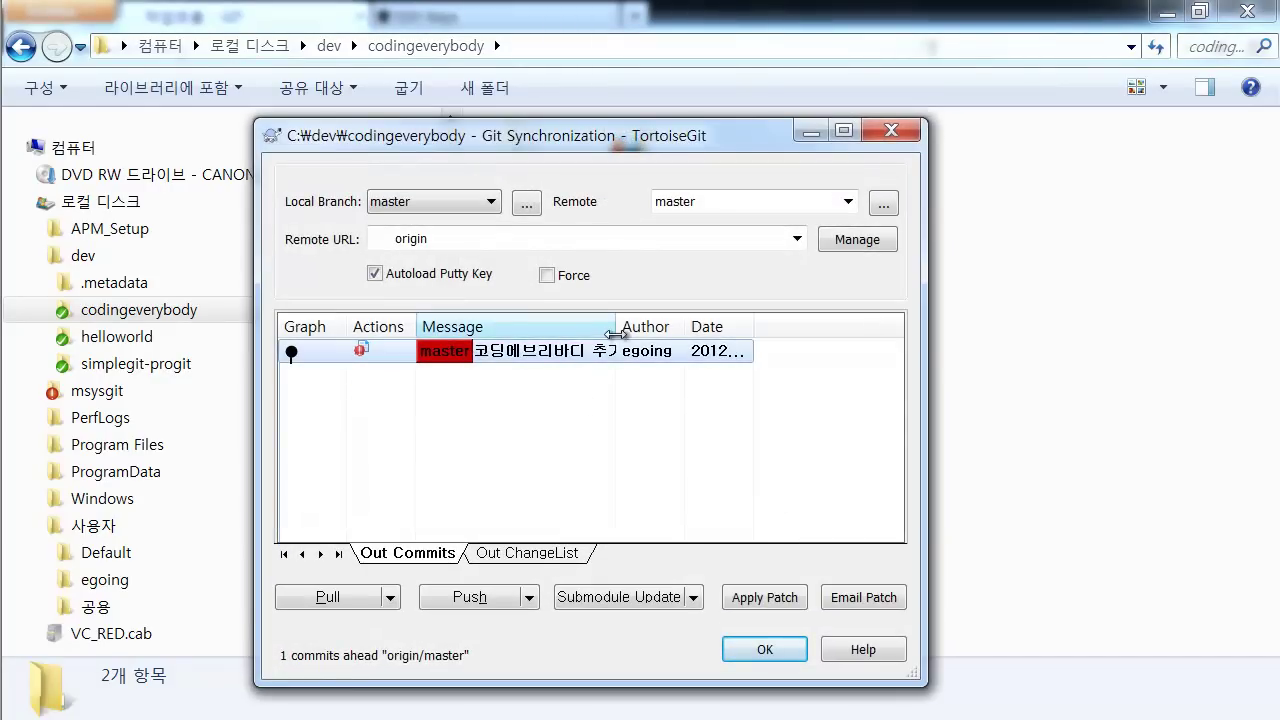
{"action": "double_click", "coordinate": [617, 327]}
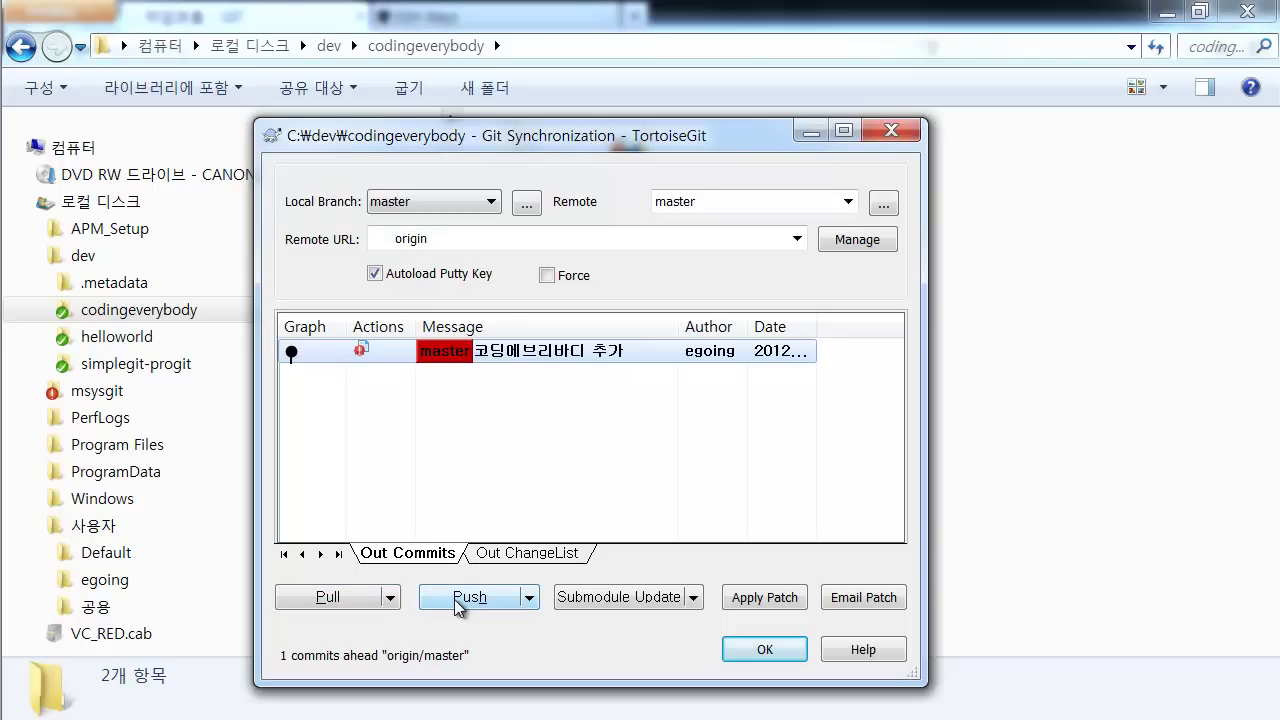
Step: Pull master from origin and compare the incoming commits with the outgoing commits
{"action": "left_click", "coordinate": [330, 604]}
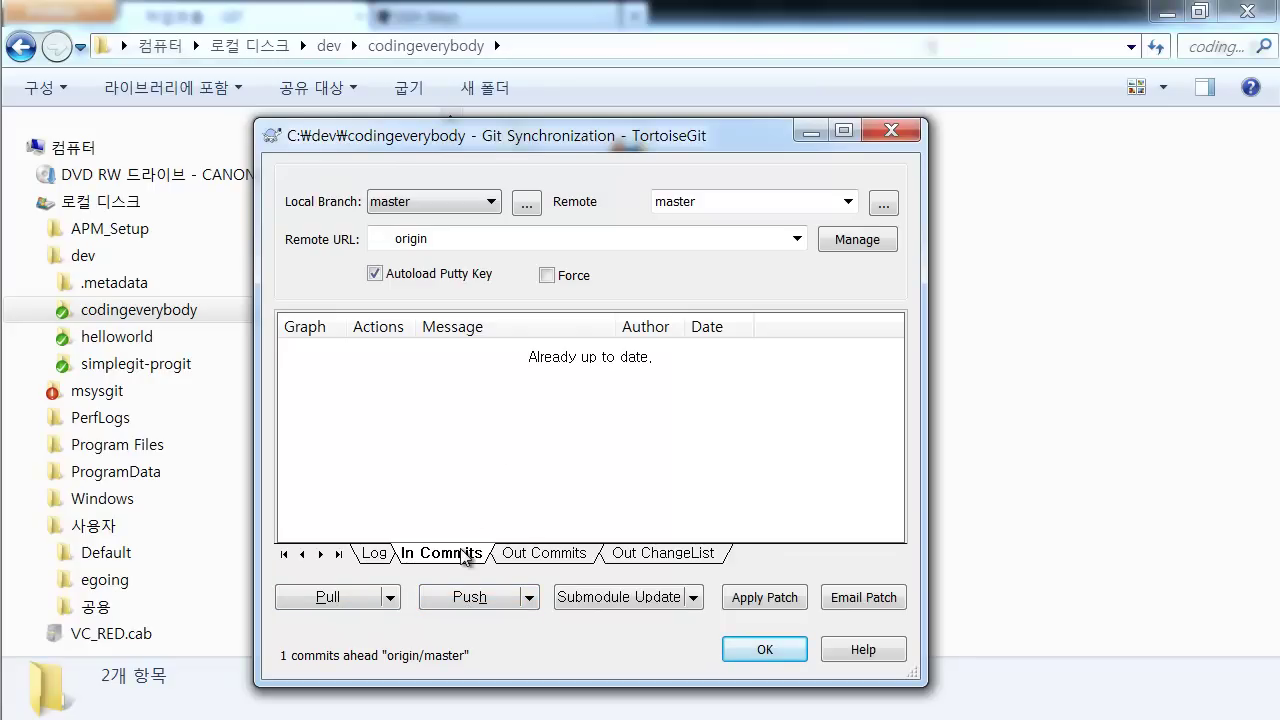
{"action": "left_click", "coordinate": [574, 553]}
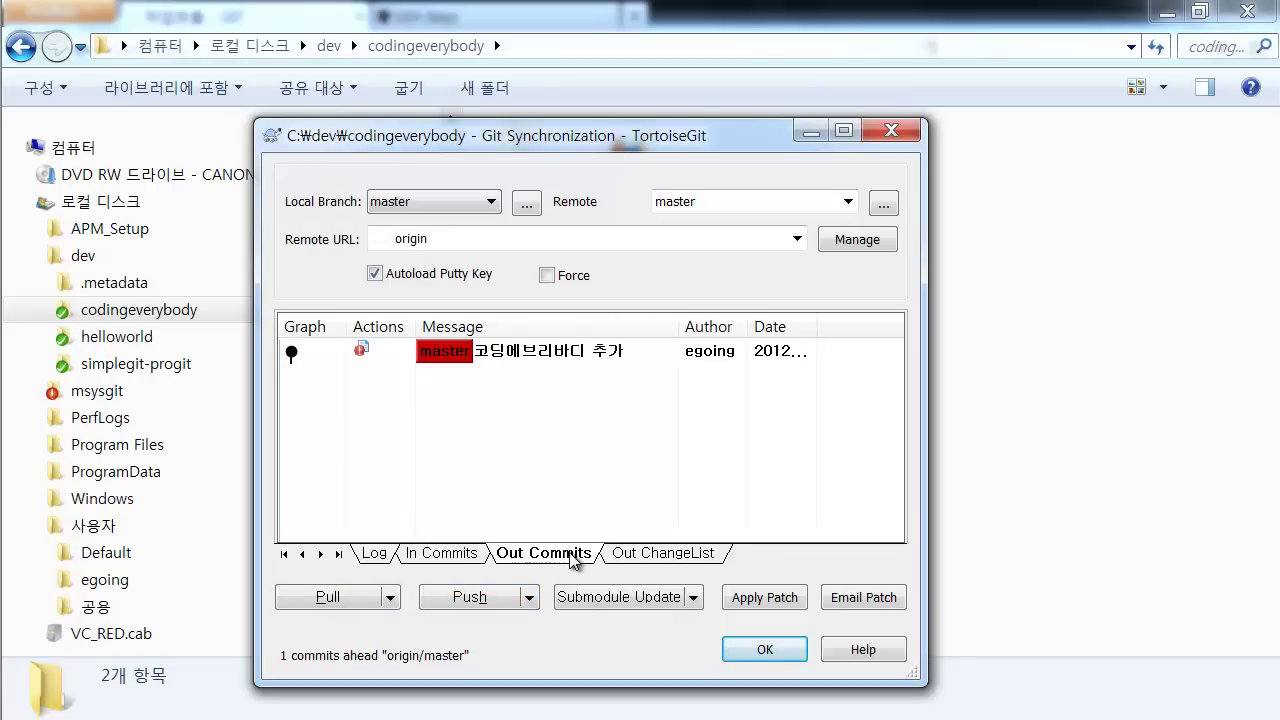
{"action": "left_click", "coordinate": [458, 556]}
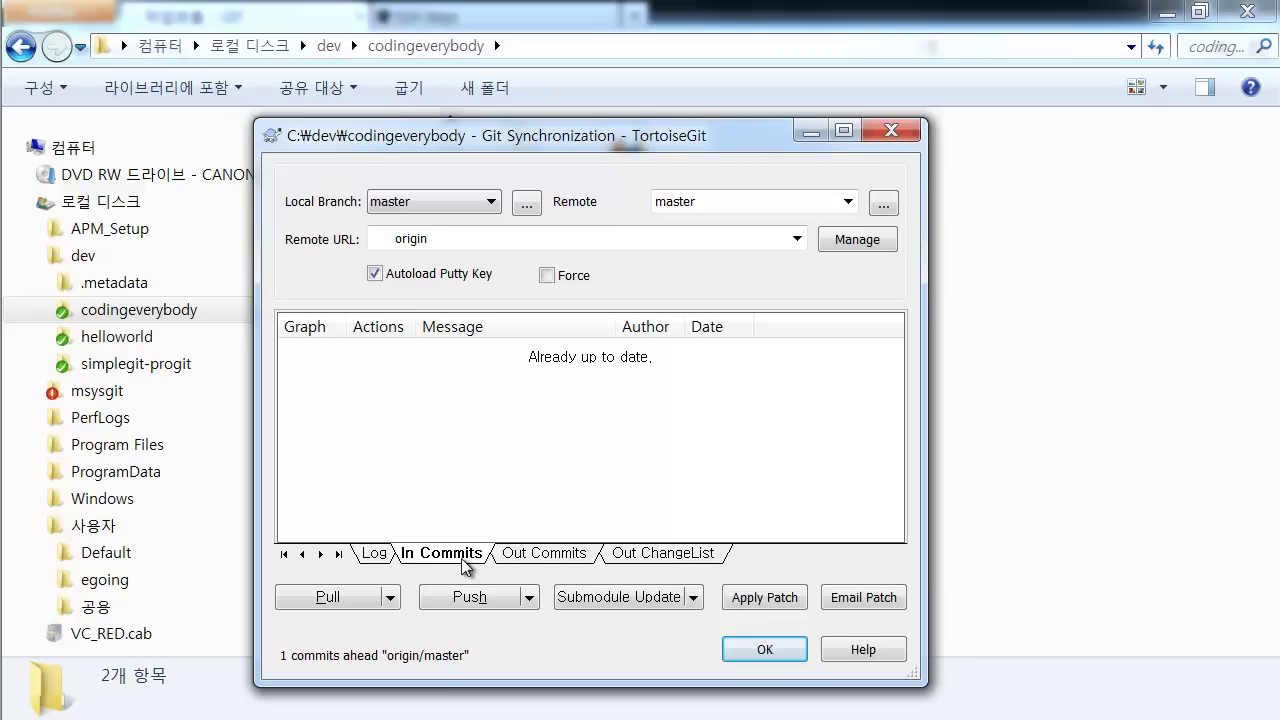
{"action": "left_click", "coordinate": [525, 560]}
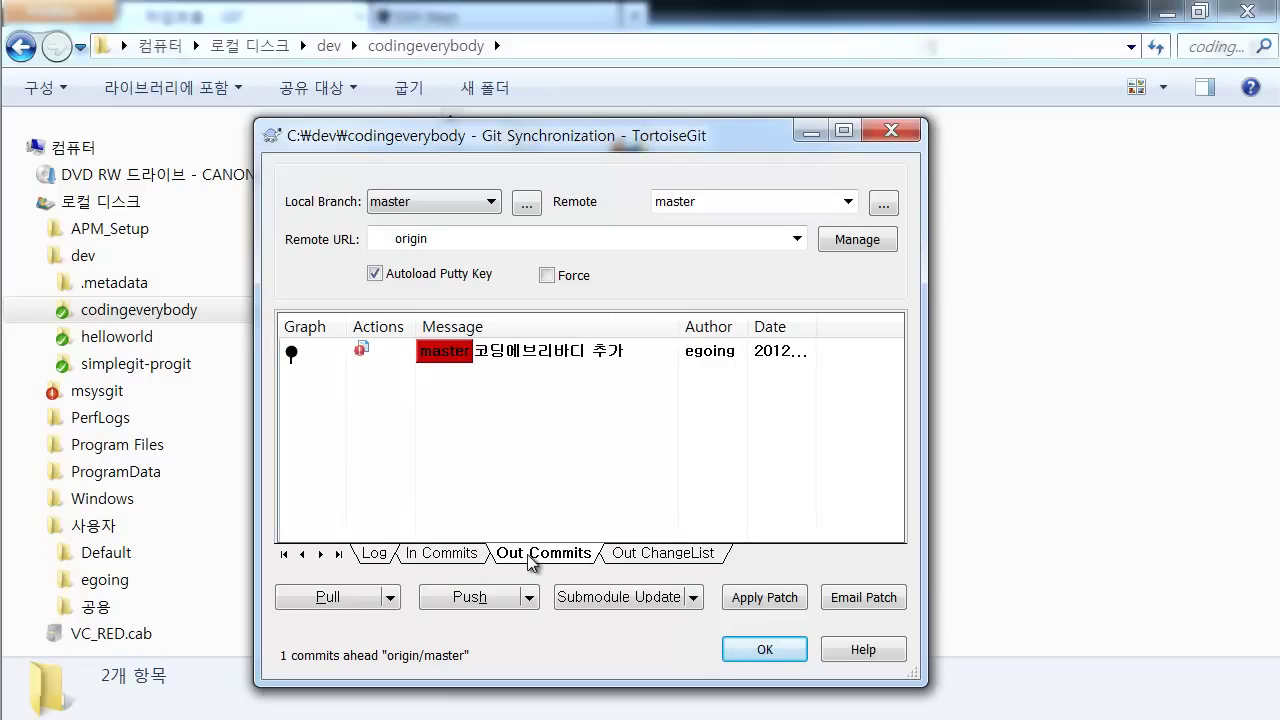
Step: Push the outgoing commit on master to origin, review the push log and close the Git Synchronization dialog
{"action": "left_click", "coordinate": [512, 355]}
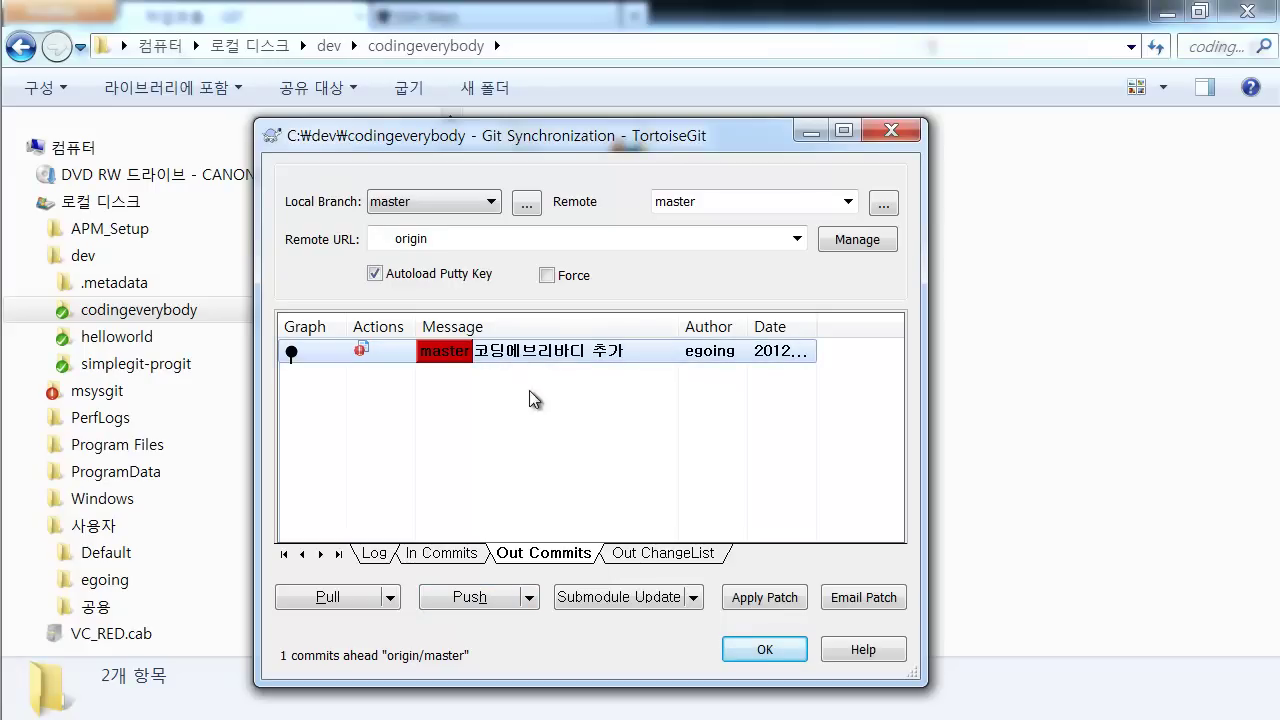
{"action": "left_click", "coordinate": [490, 599]}
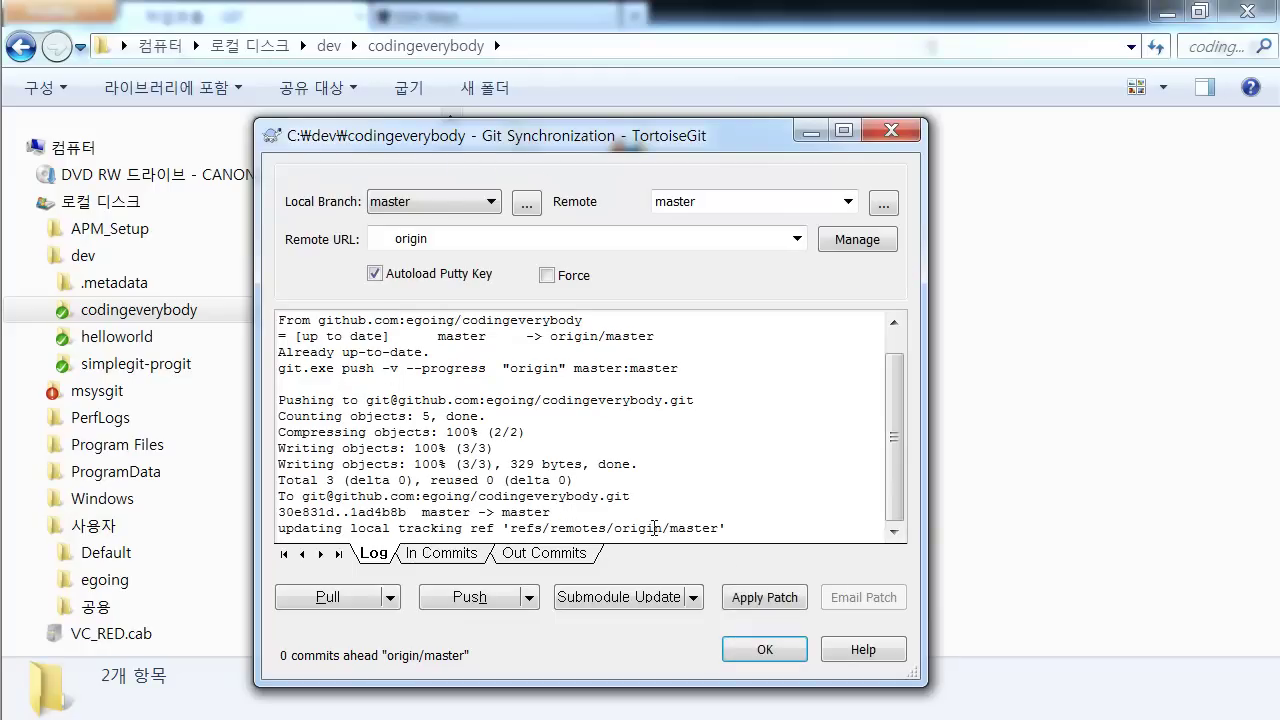
{"action": "left_click_drag", "start_coordinate": [654, 528], "coordinate": [242, 420]}
{"action": "left_click", "coordinate": [626, 464]}
{"action": "left_click", "coordinate": [797, 653]}
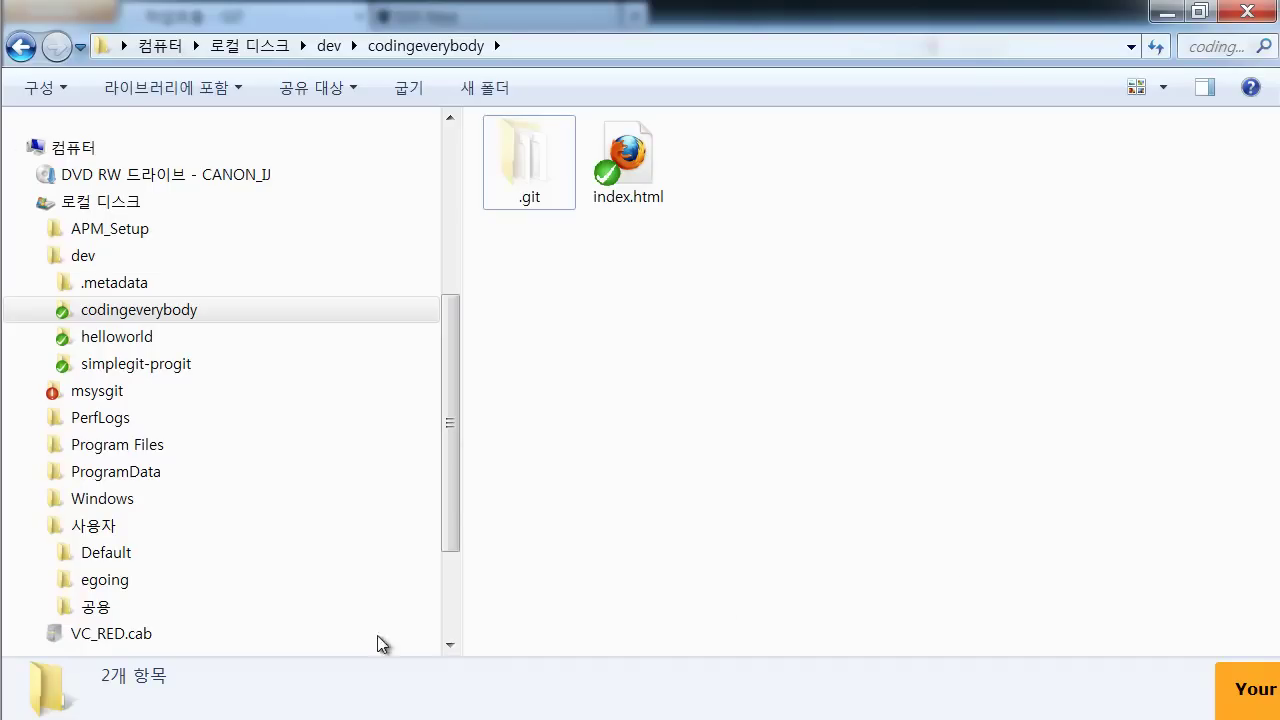
Step: Switch to Firefox and examine the add, commit and push/pull workflow diagrams on the 작업흐름 page
{"action": "key", "text": "alt+Tab"}
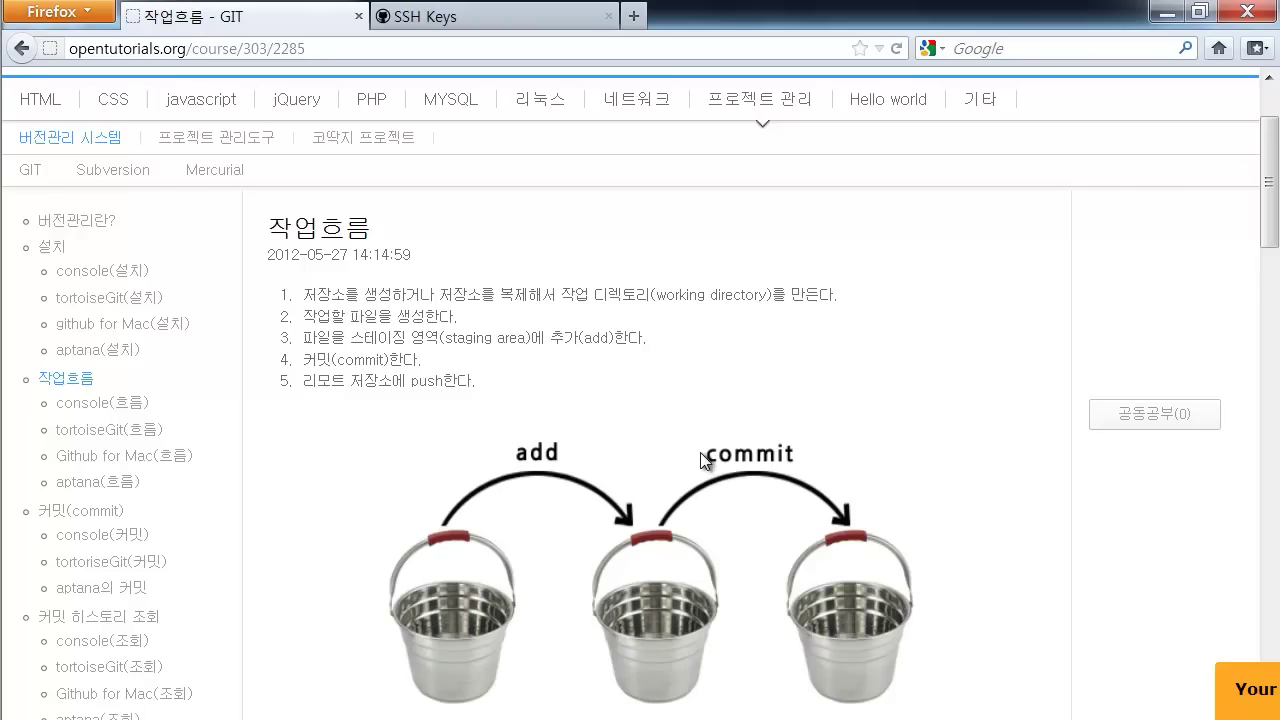
{"action": "scroll", "coordinate": [703, 455], "scroll_direction": "down", "scroll_amount": 5}
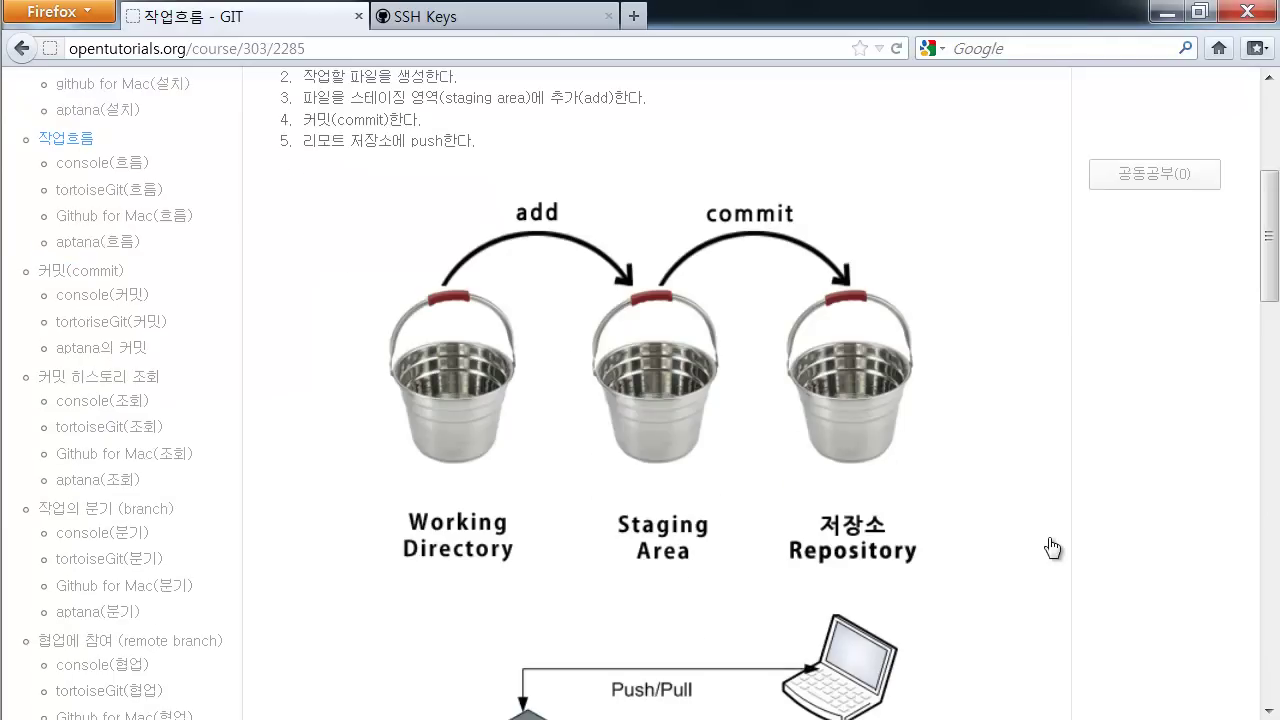
{"action": "scroll", "coordinate": [714, 374], "scroll_direction": "down", "scroll_amount": 7}
{"action": "scroll", "coordinate": [724, 400], "scroll_direction": "down", "scroll_amount": 7}
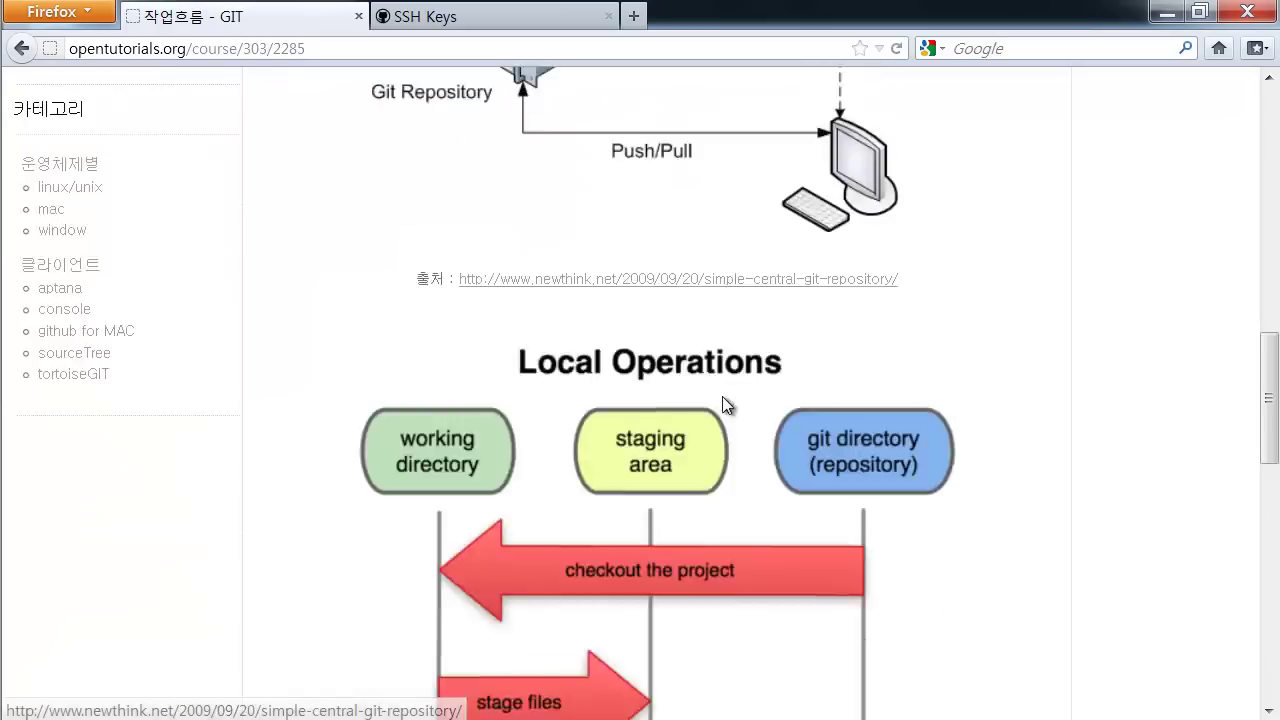
{"action": "scroll", "coordinate": [726, 403], "scroll_direction": "up", "scroll_amount": 9}
{"action": "scroll", "coordinate": [723, 402], "scroll_direction": "up", "scroll_amount": 7}
{"action": "scroll", "coordinate": [723, 402], "scroll_direction": "down", "scroll_amount": 3}
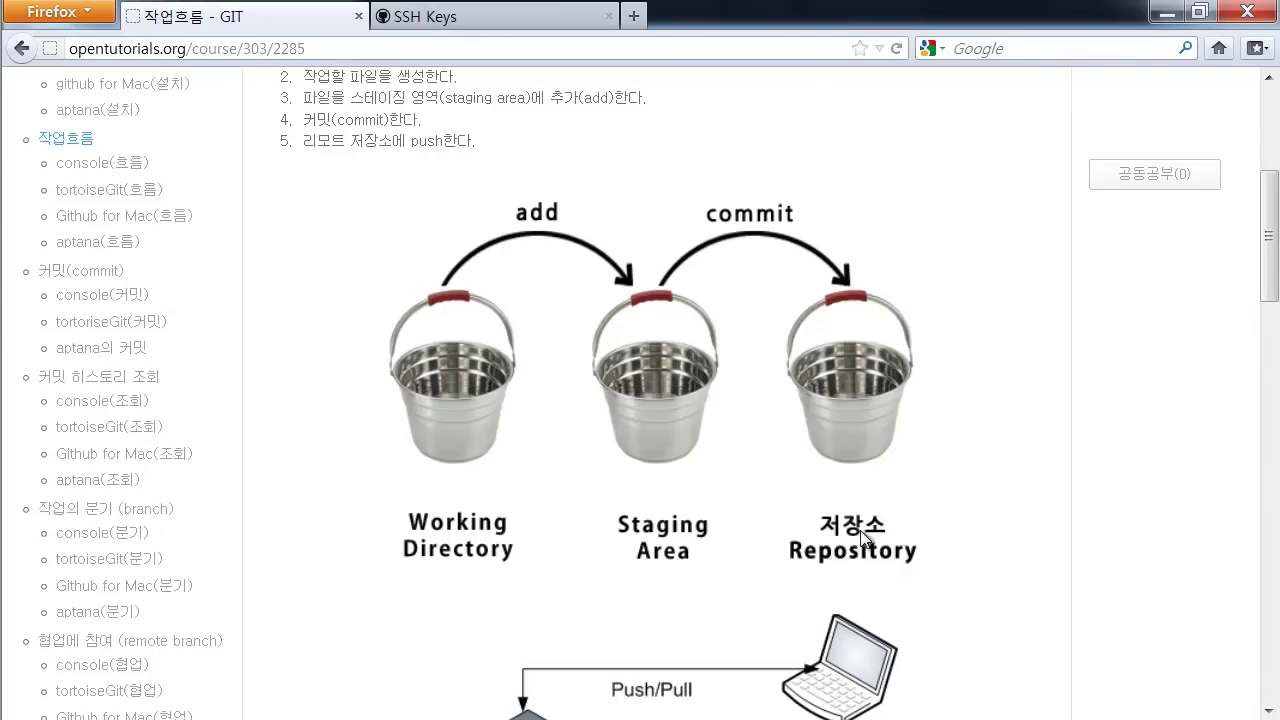
Step: Inspect index.html, style.css and the .git folder in codingeverybody, and return to the workflow diagram in Firefox
{"action": "left_click", "coordinate": [330, 719]}
{"action": "left_click_drag", "start_coordinate": [789, 271], "coordinate": [590, 165]}
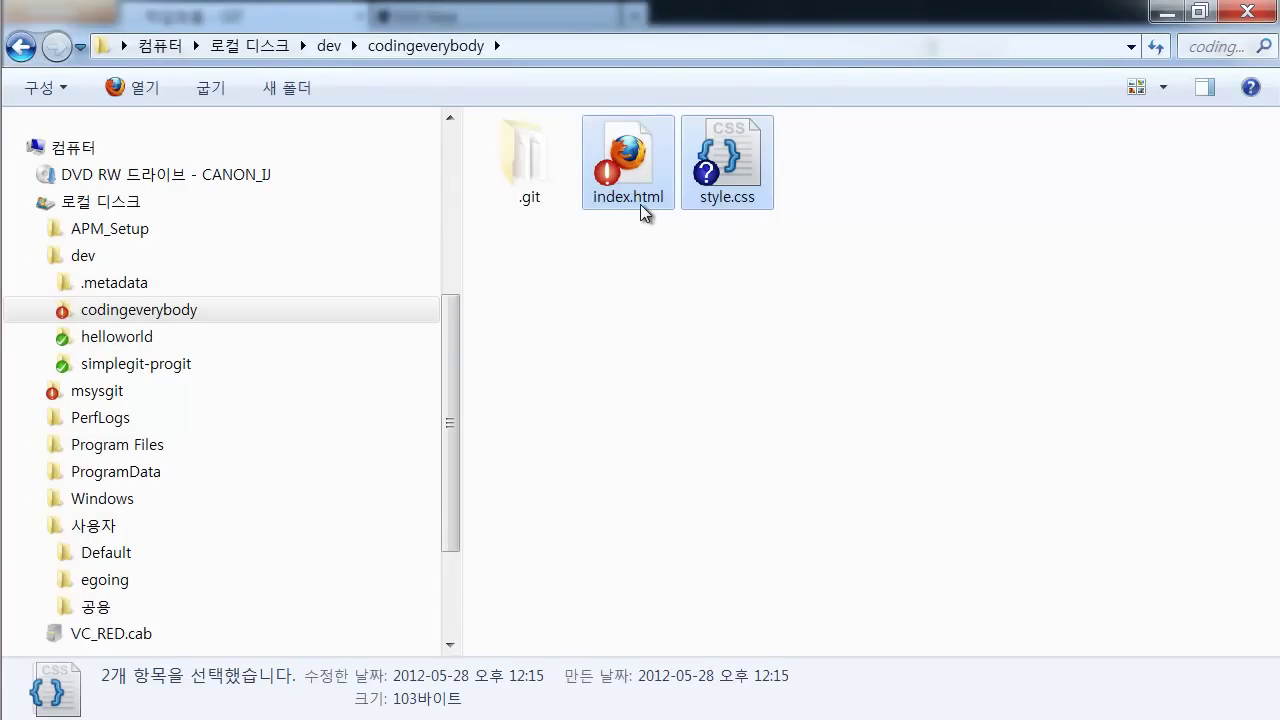
{"action": "left_click", "coordinate": [695, 267]}
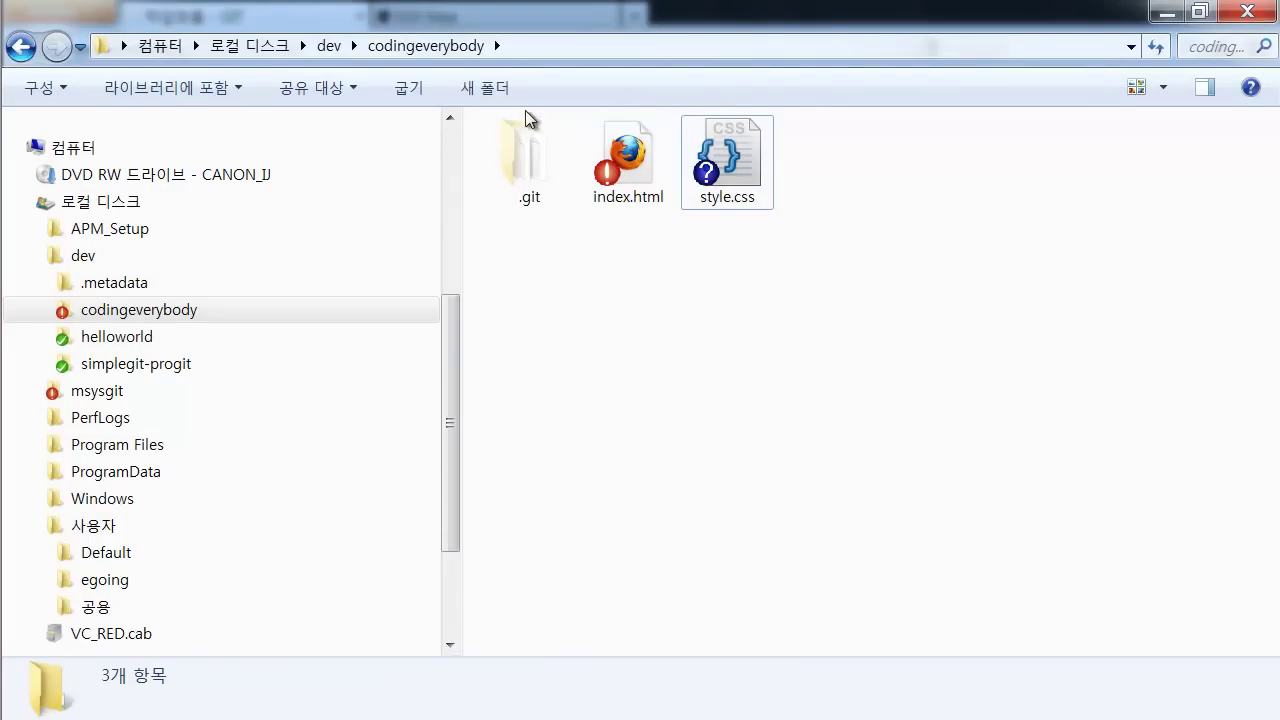
{"action": "left_click", "coordinate": [524, 161]}
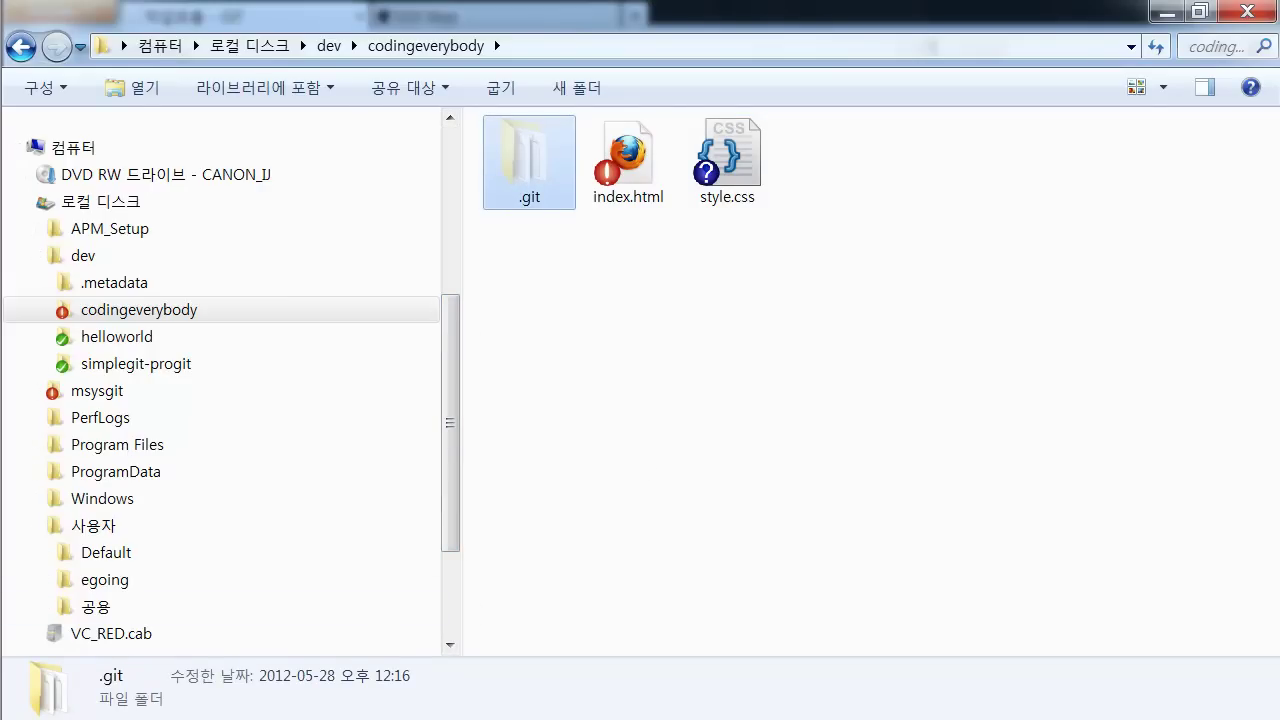
{"action": "left_click", "coordinate": [177, 614]}
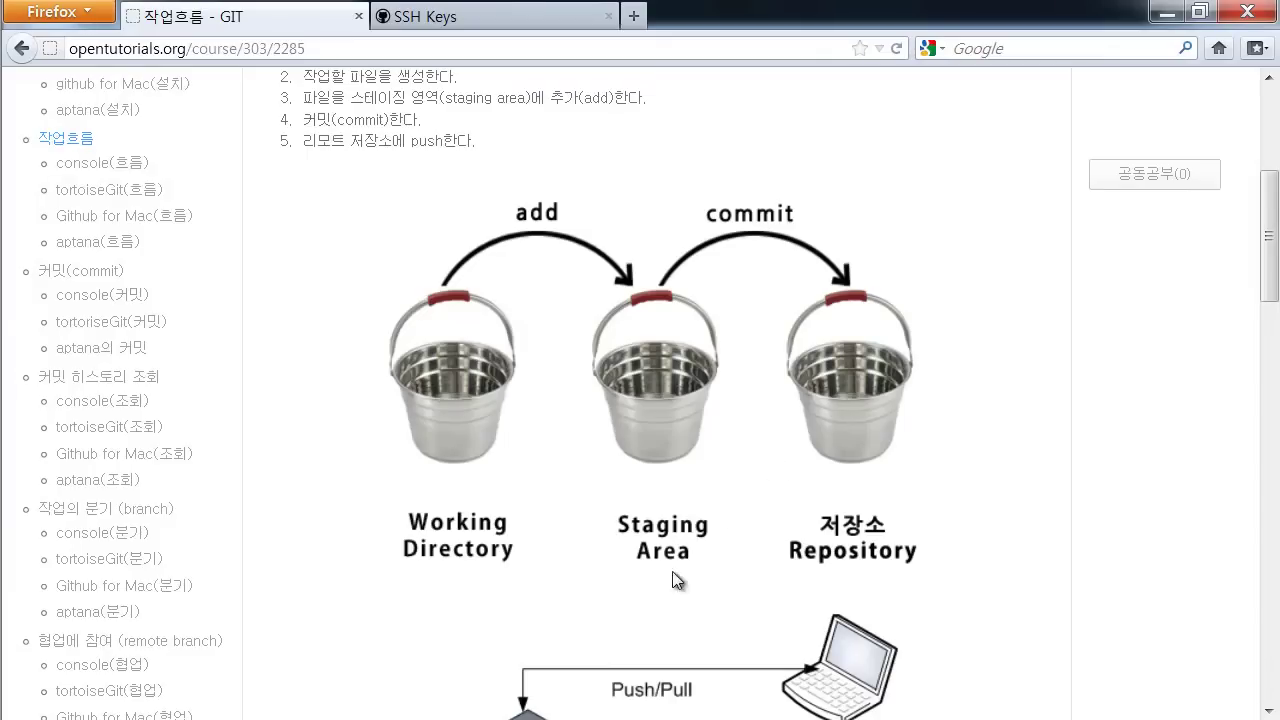